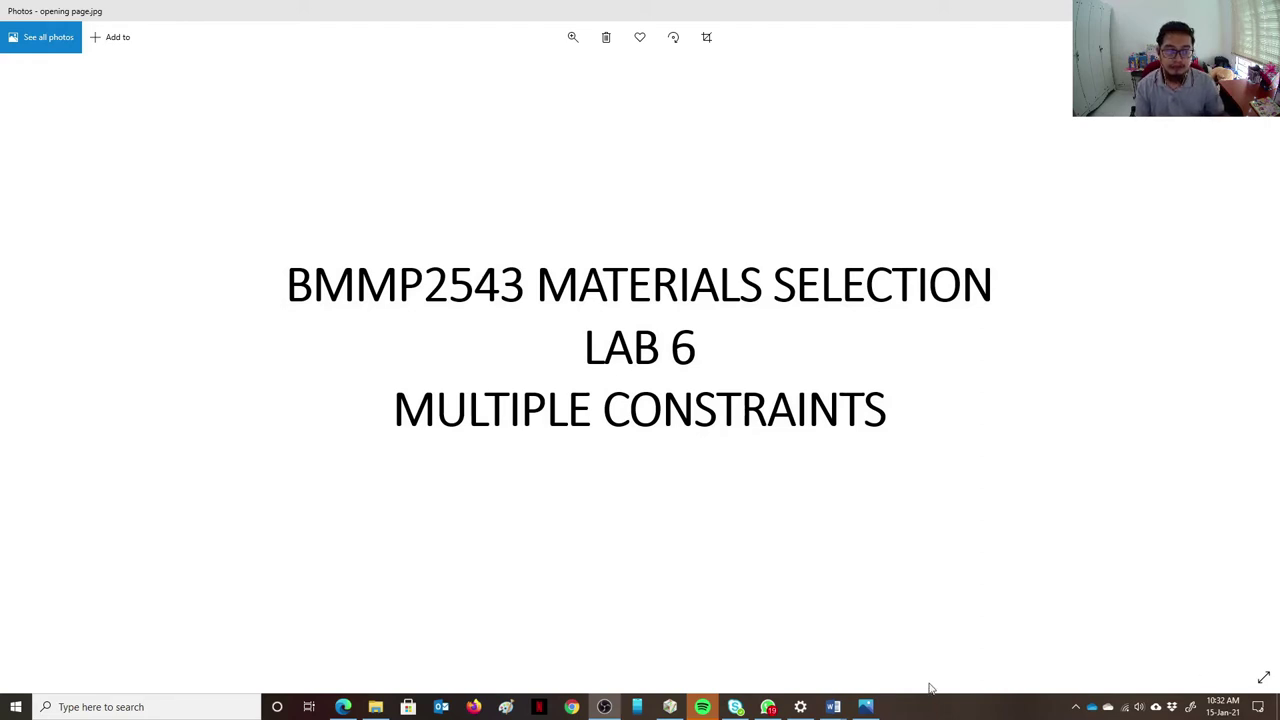
Step: Switch to the LAB 6 - MULTIPLE CONSTRAINTS document in Word and read its cover page, theory section and rod problem statement
mouse_move(826, 712)
click(757, 660)
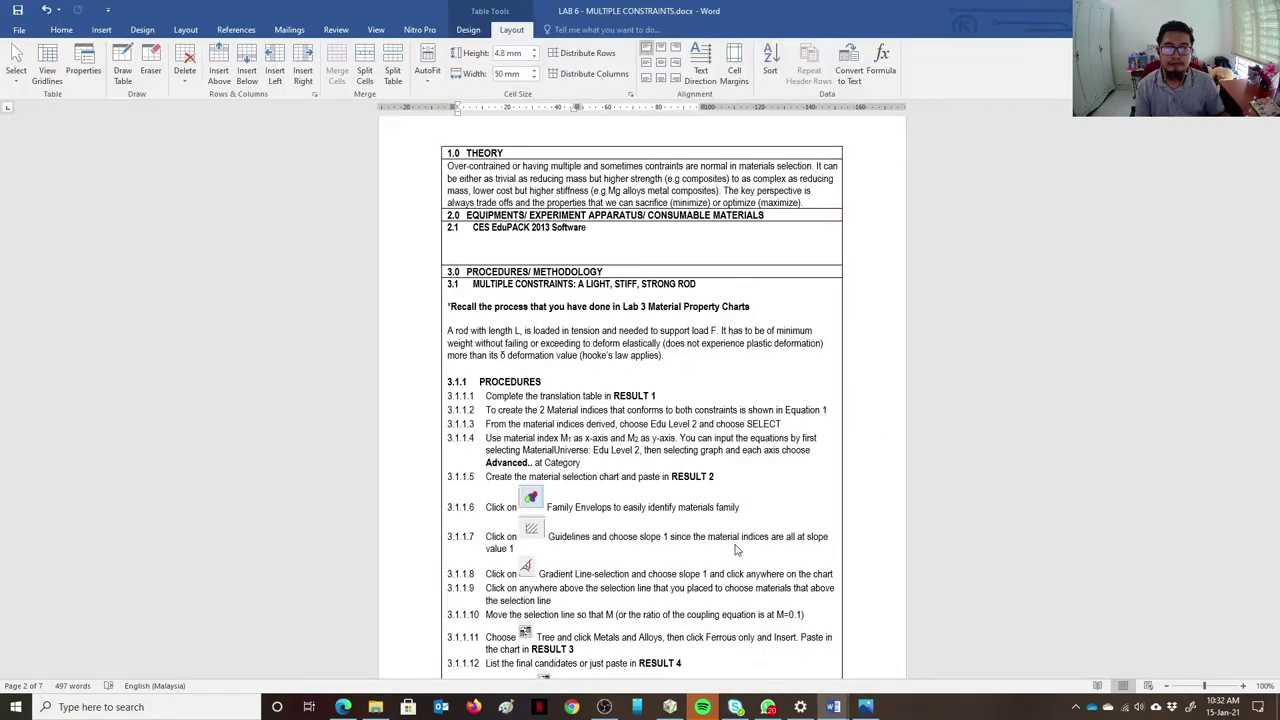
scroll(677, 293, up, 5)
scroll(677, 293, up, 5)
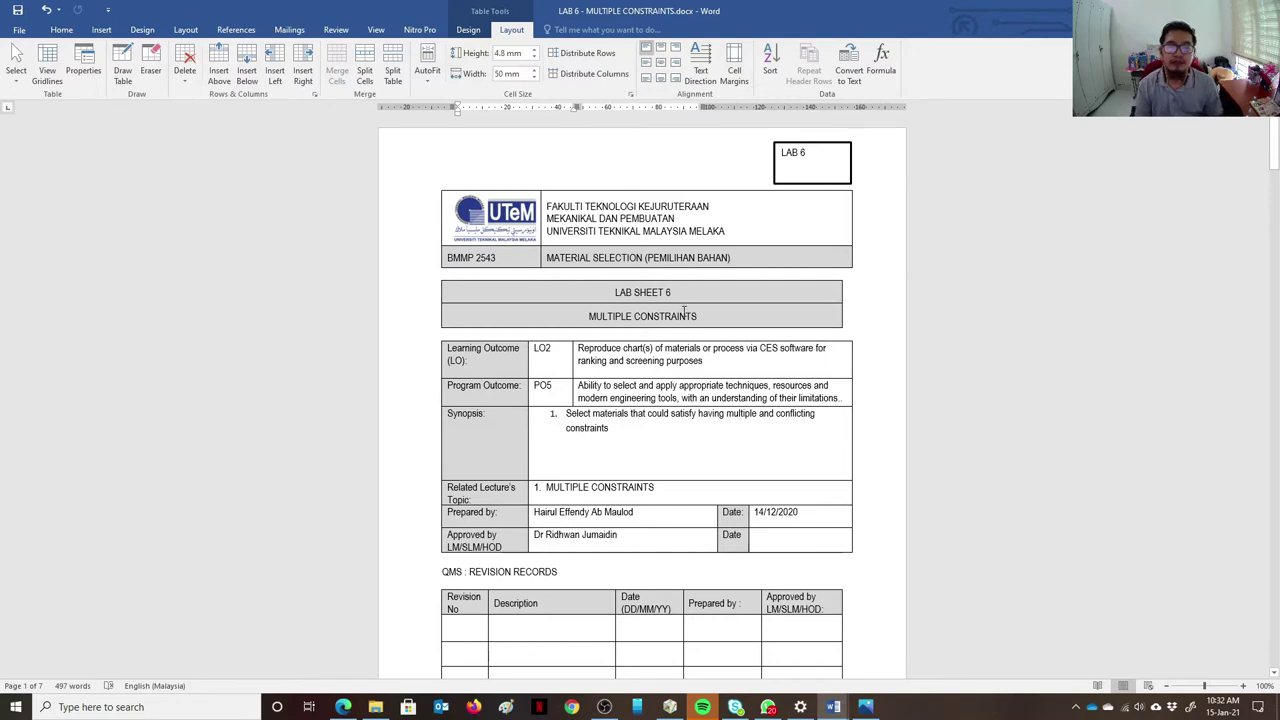
scroll(634, 401, down, 1)
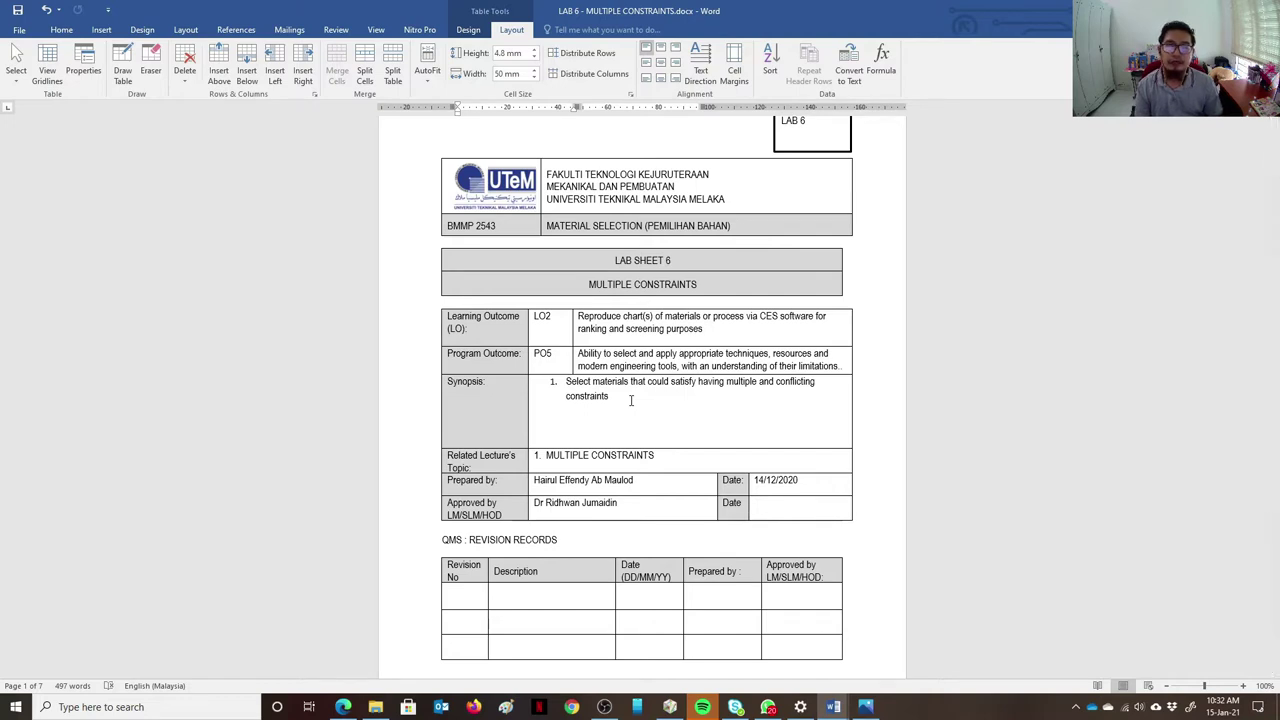
scroll(631, 400, down, 12)
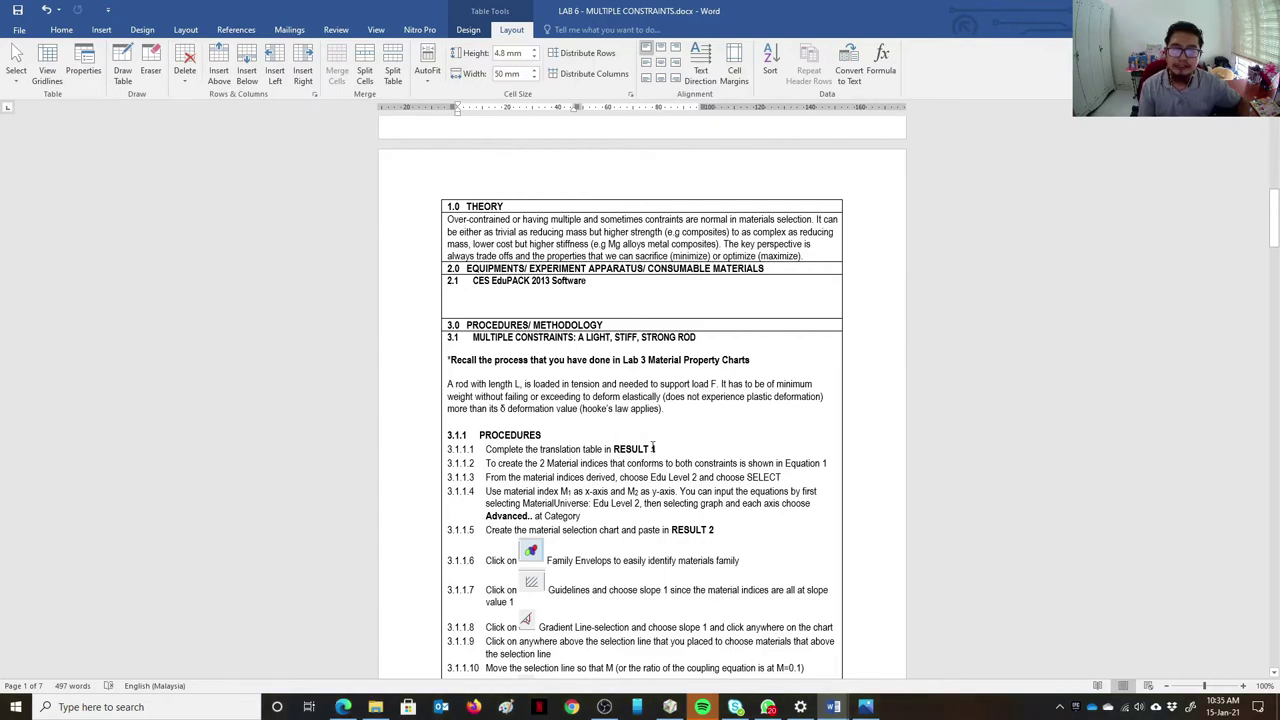
Step: Read the remaining lab procedures and examine the handwritten derivation of the two material indices under Equation 1
scroll(651, 440, down, 3)
scroll(648, 437, down, 4)
scroll(644, 433, up, 4)
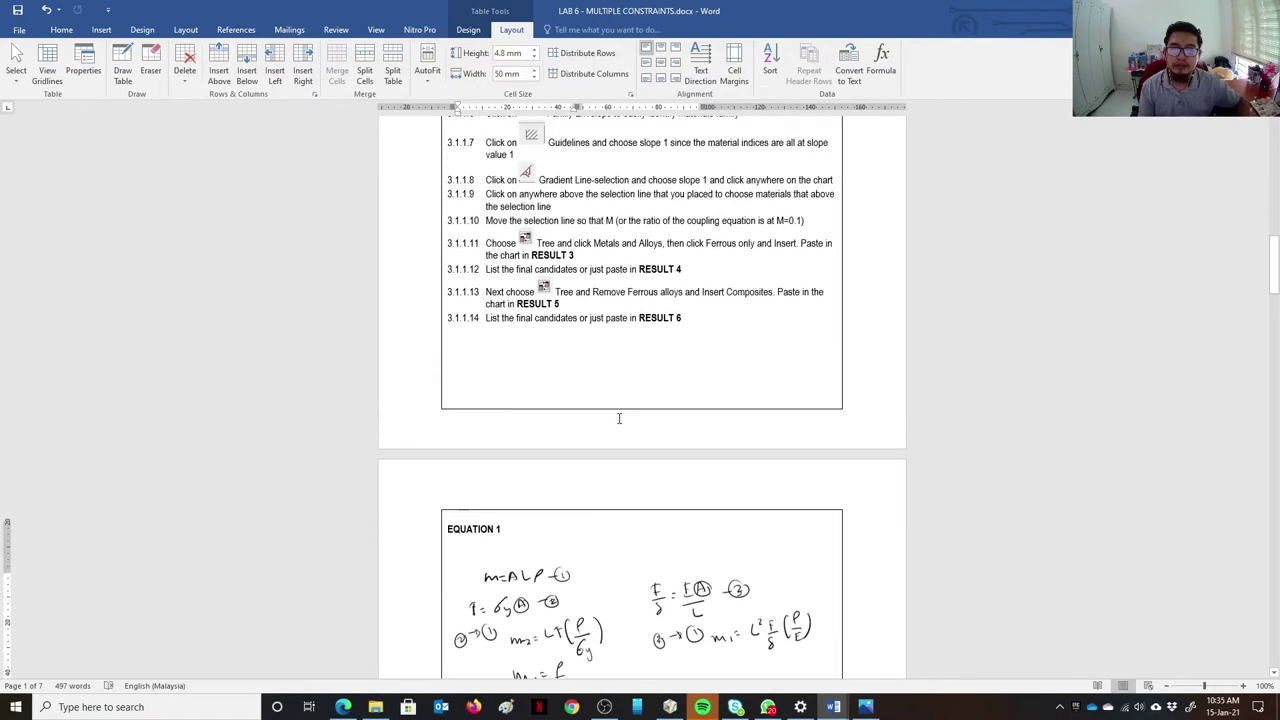
scroll(619, 418, down, 5)
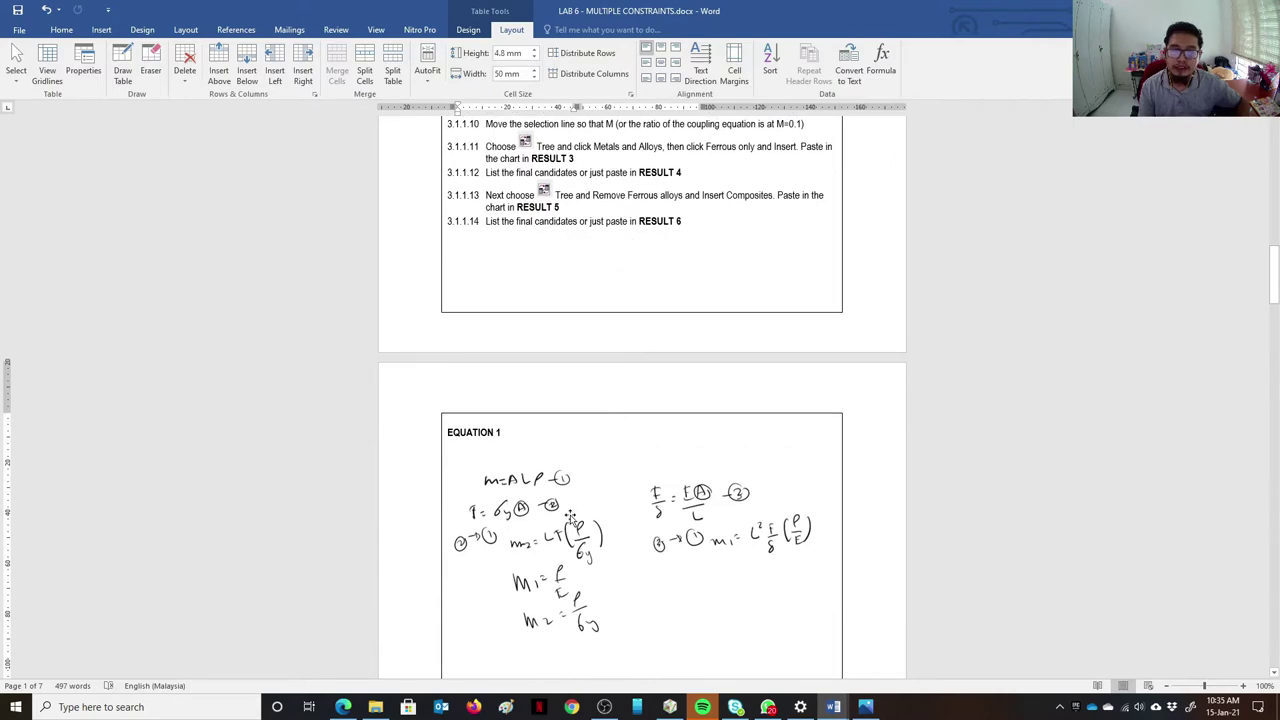
click(607, 535)
scroll(607, 535, up, 4)
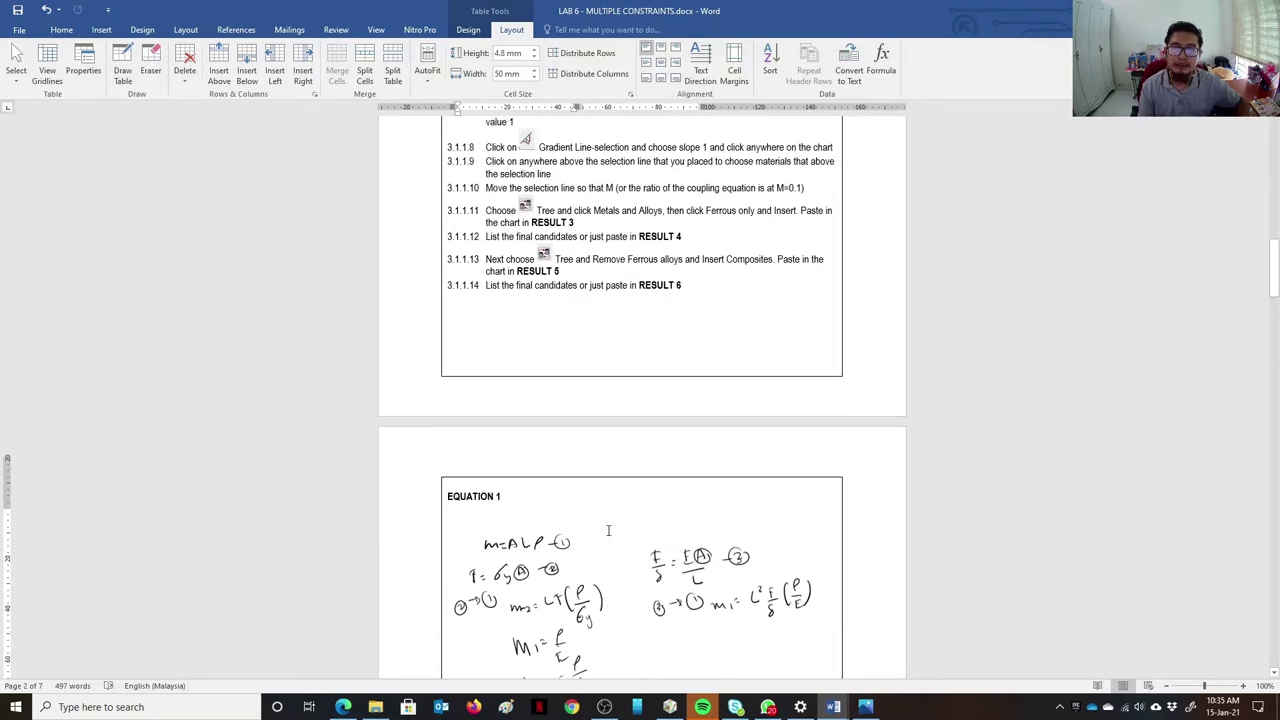
scroll(606, 528, down, 3)
scroll(607, 530, up, 2)
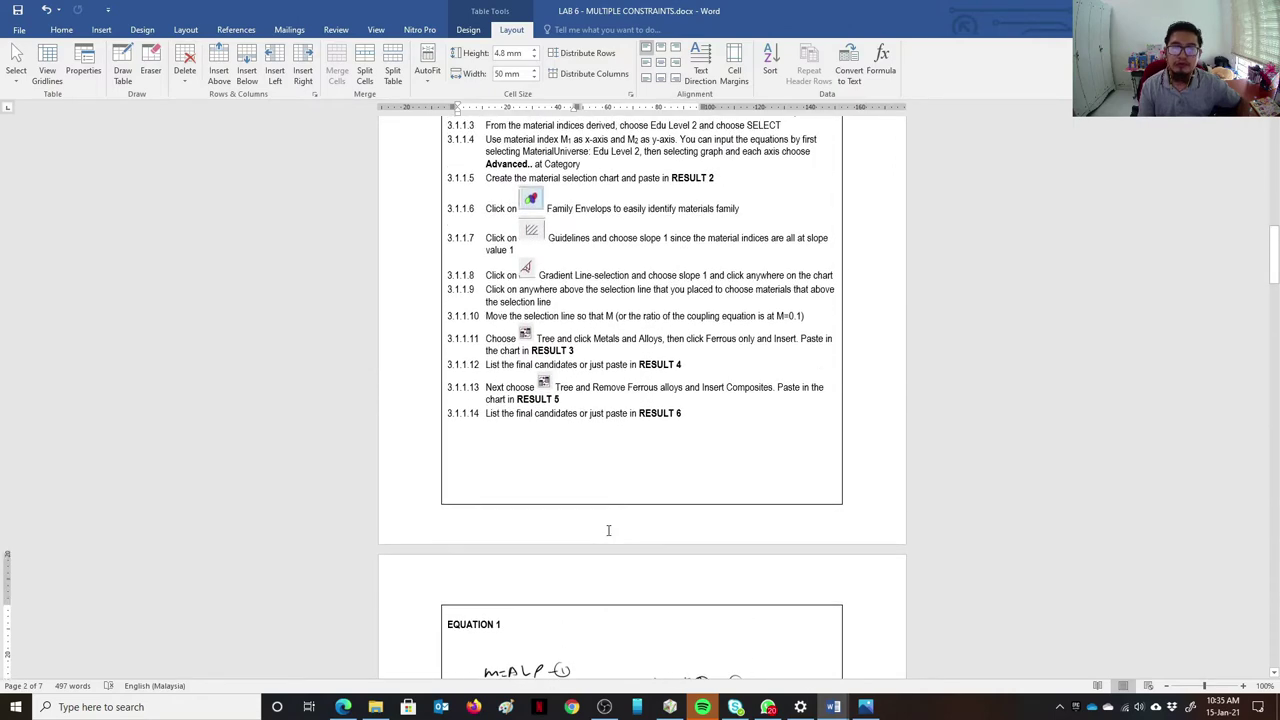
scroll(607, 530, down, 3)
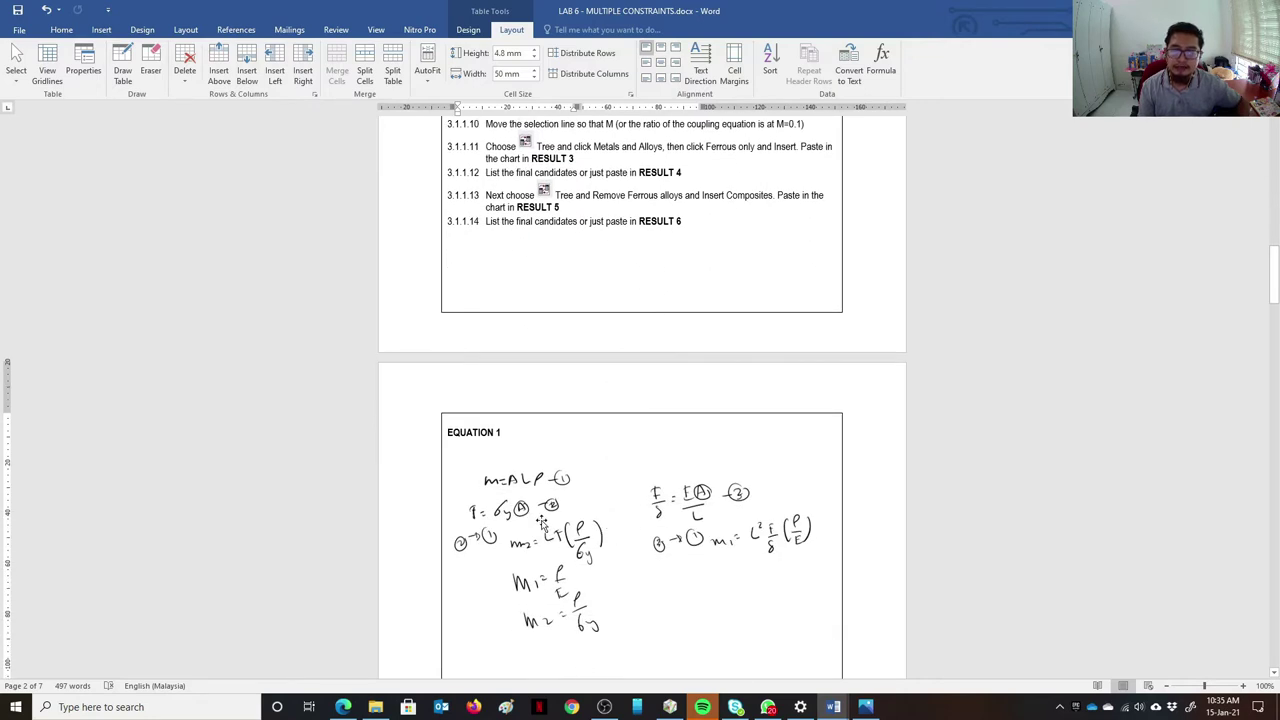
scroll(566, 516, down, 2)
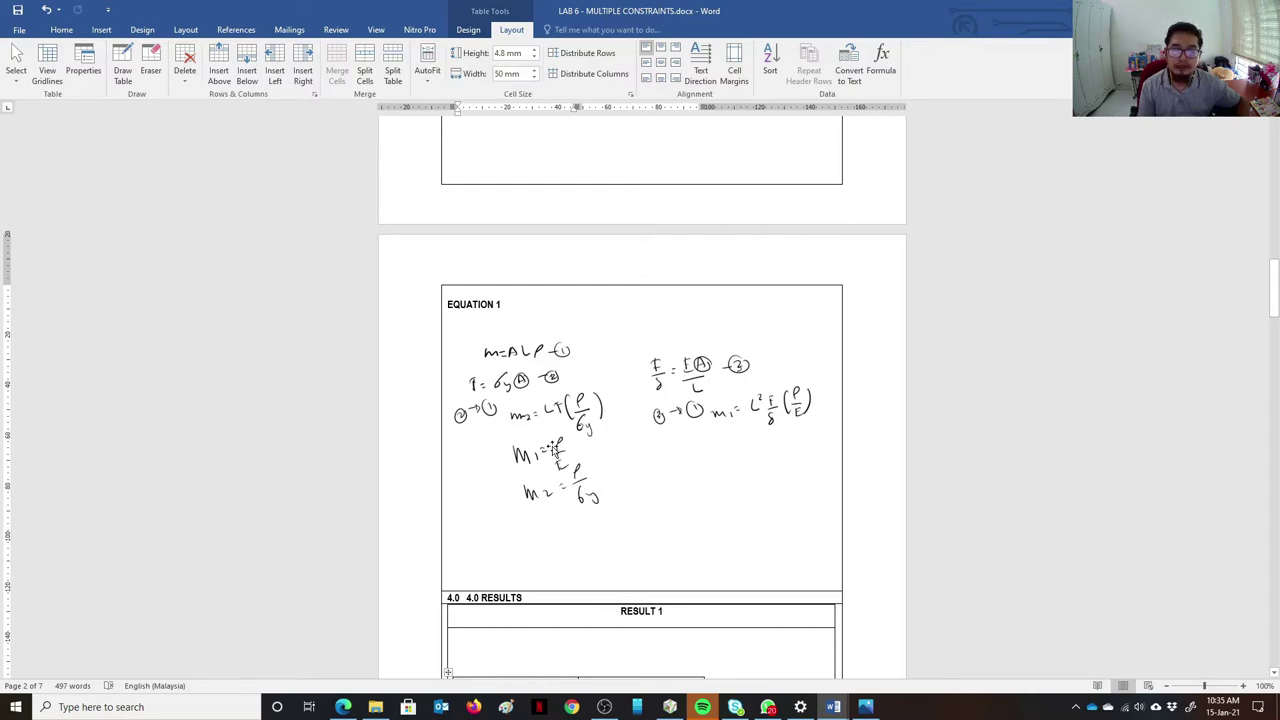
scroll(551, 450, down, 1)
scroll(551, 450, down, 1)
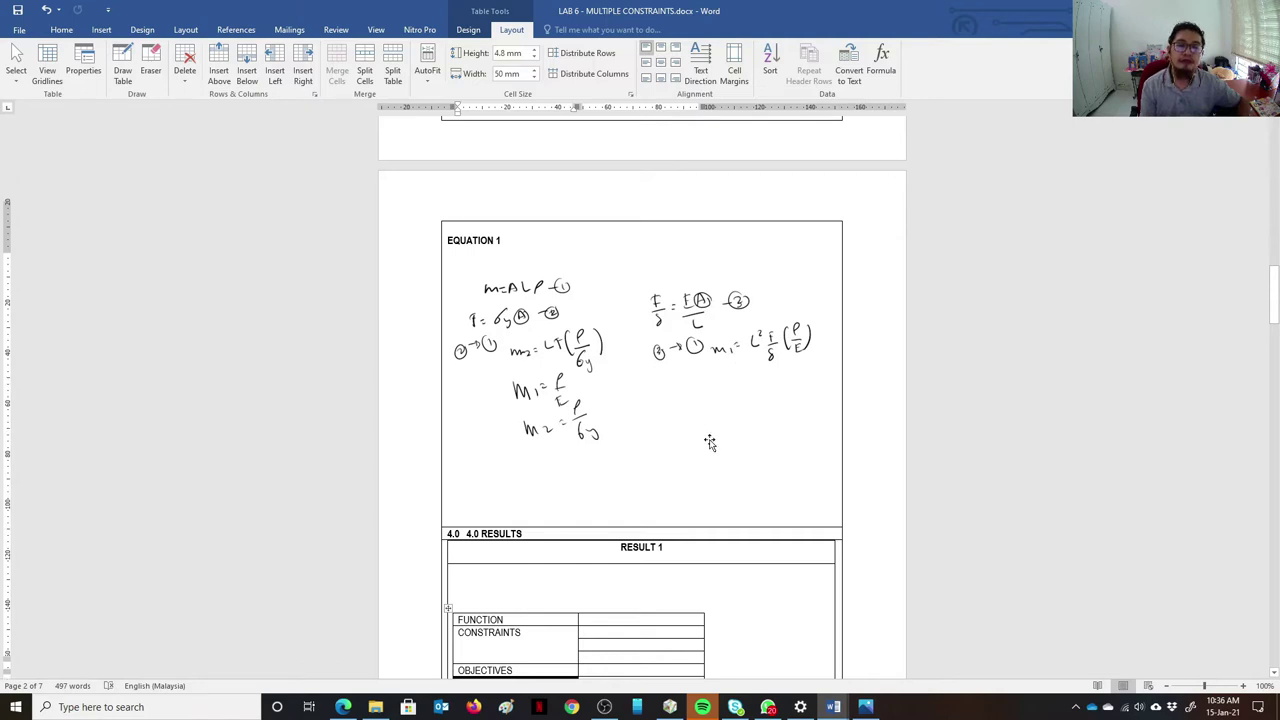
scroll(710, 443, up, 1)
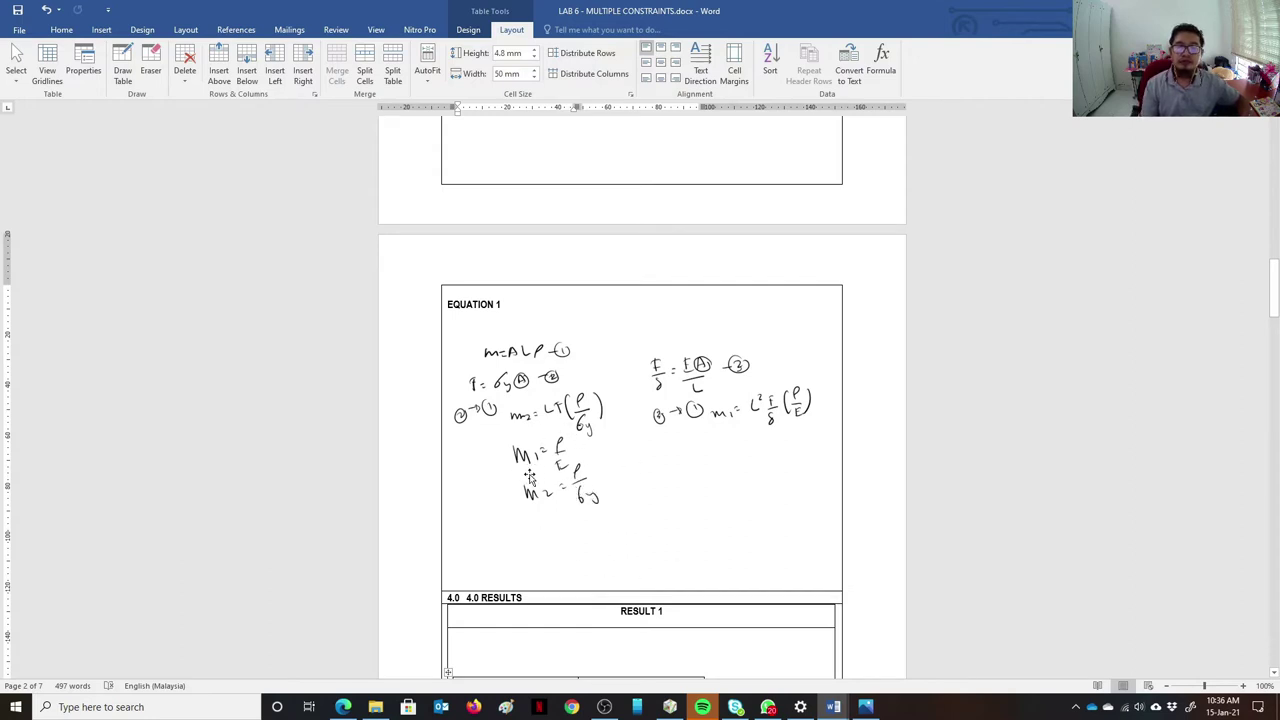
Step: Enter "Tensile rod" as the function in the RESULT 1 translation table
scroll(530, 478, down, 5)
click(610, 426)
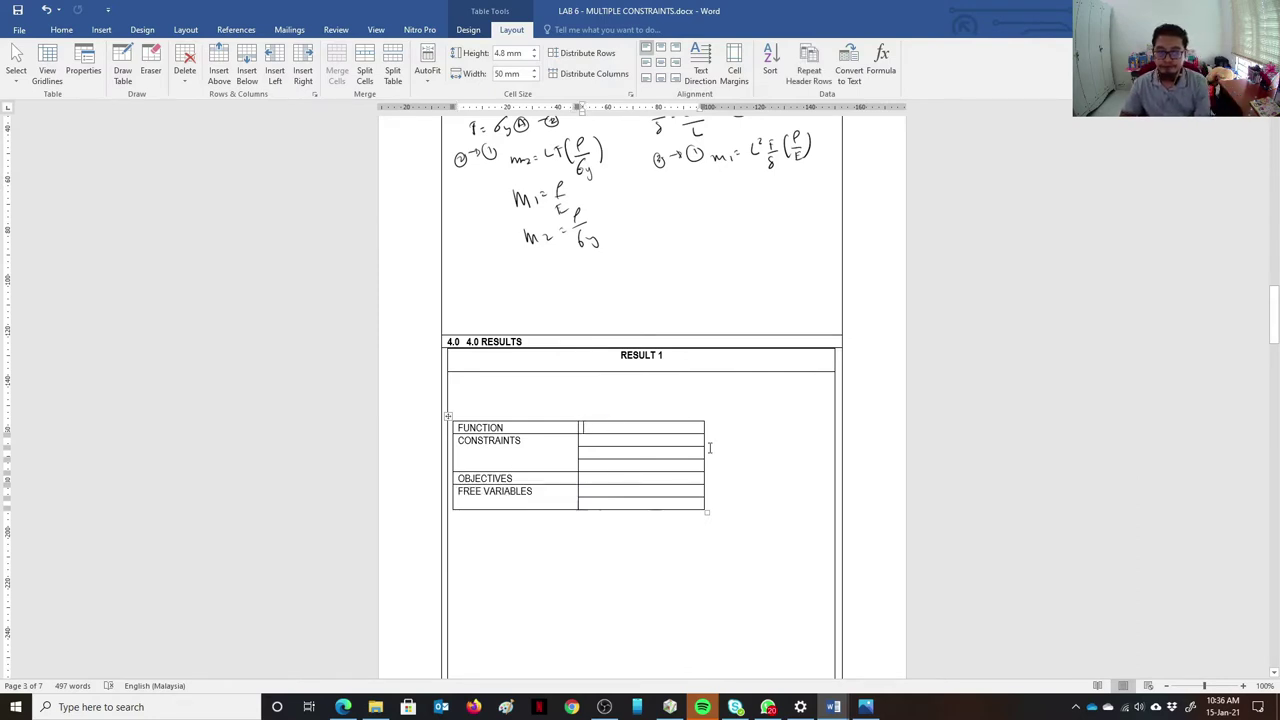
text(Mass)
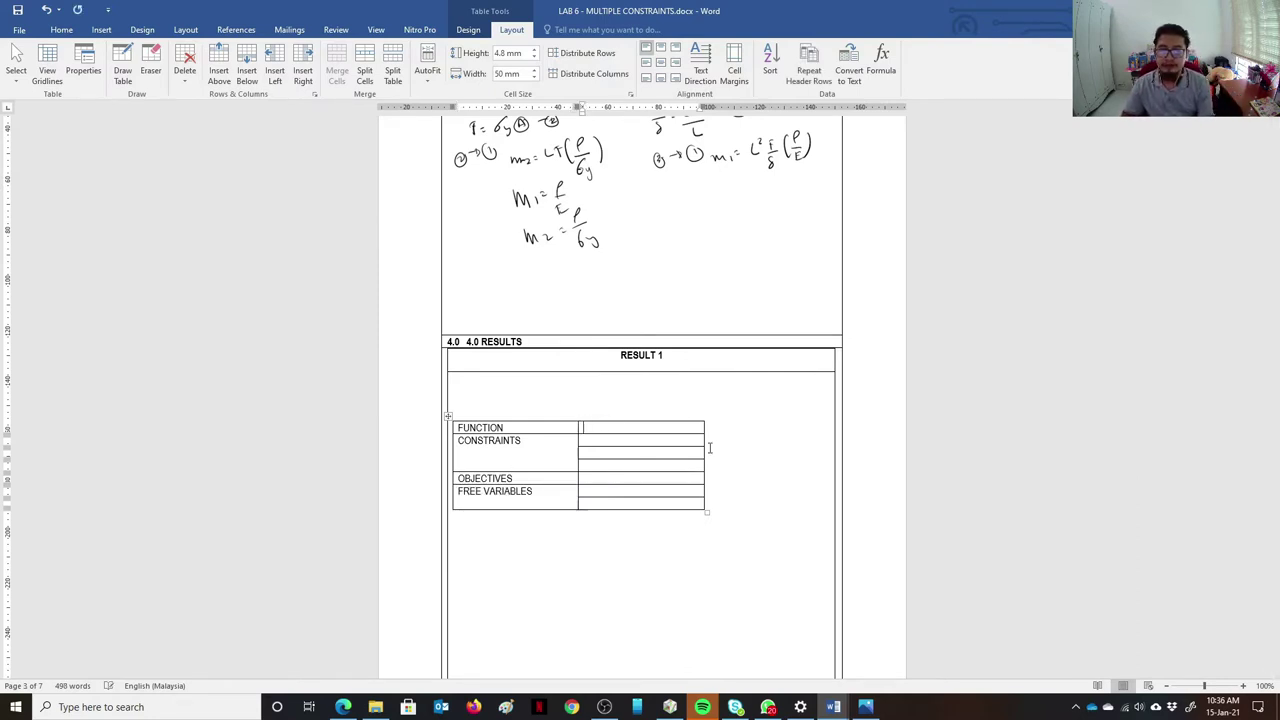
text(le rod)
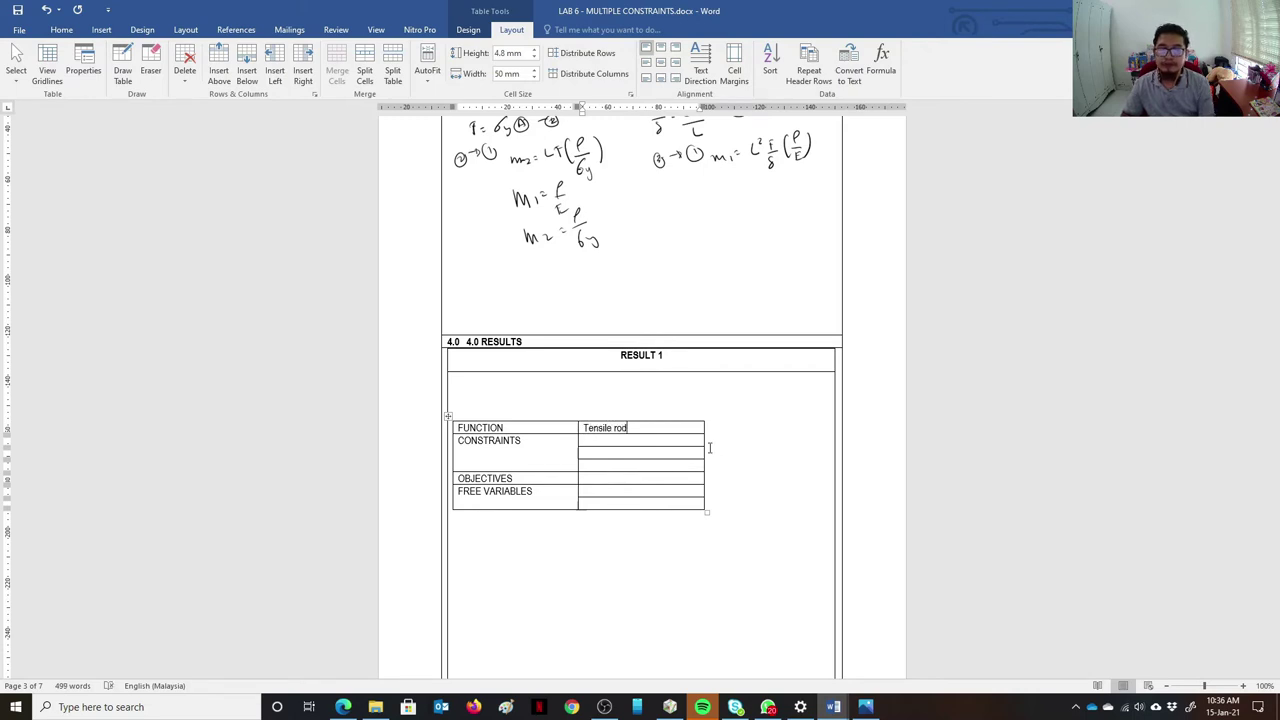
Step: Enter "Deform when under load F" as the first constraint in the translation table
click(608, 436)
text(Defo)
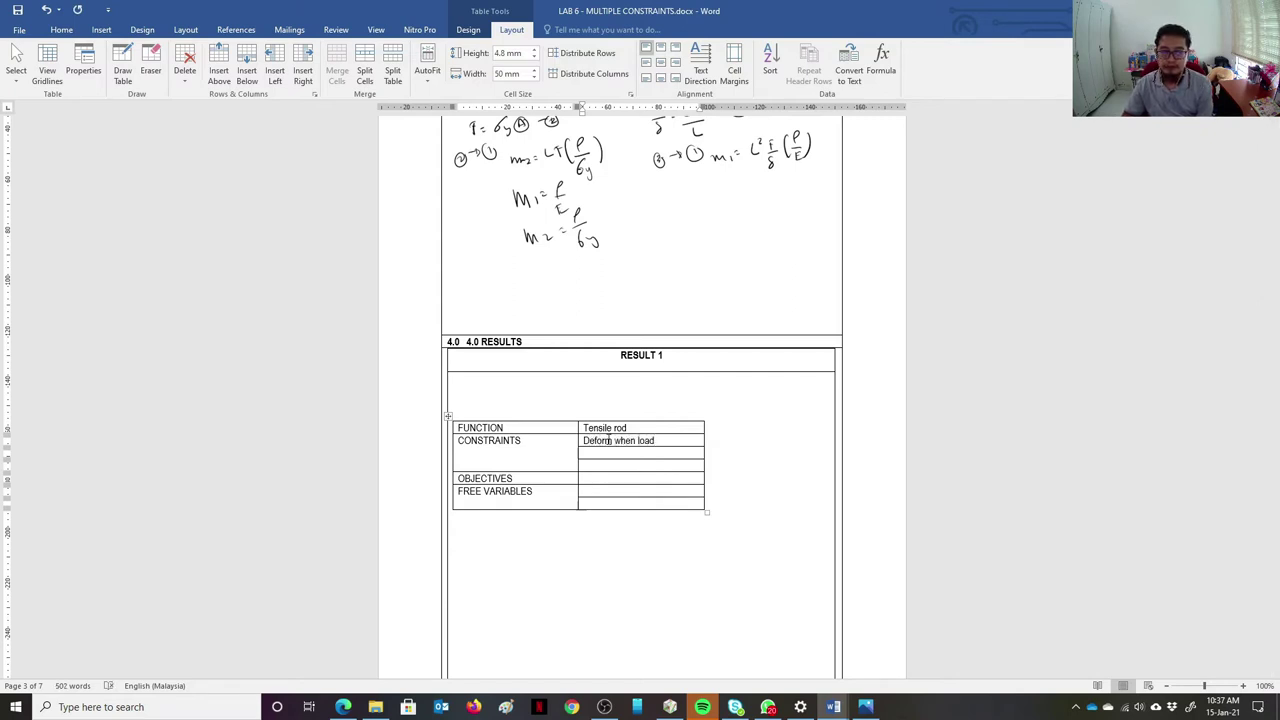
text(r)
key(BackSpace)
text(under load F)
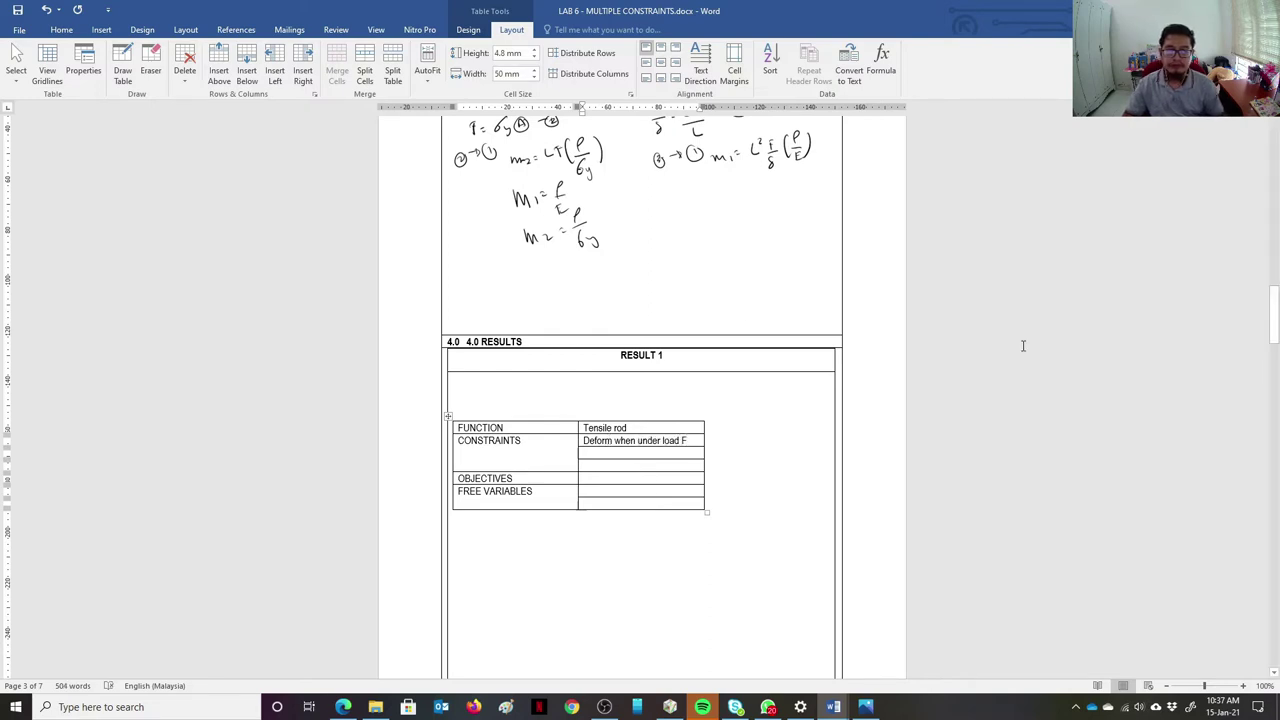
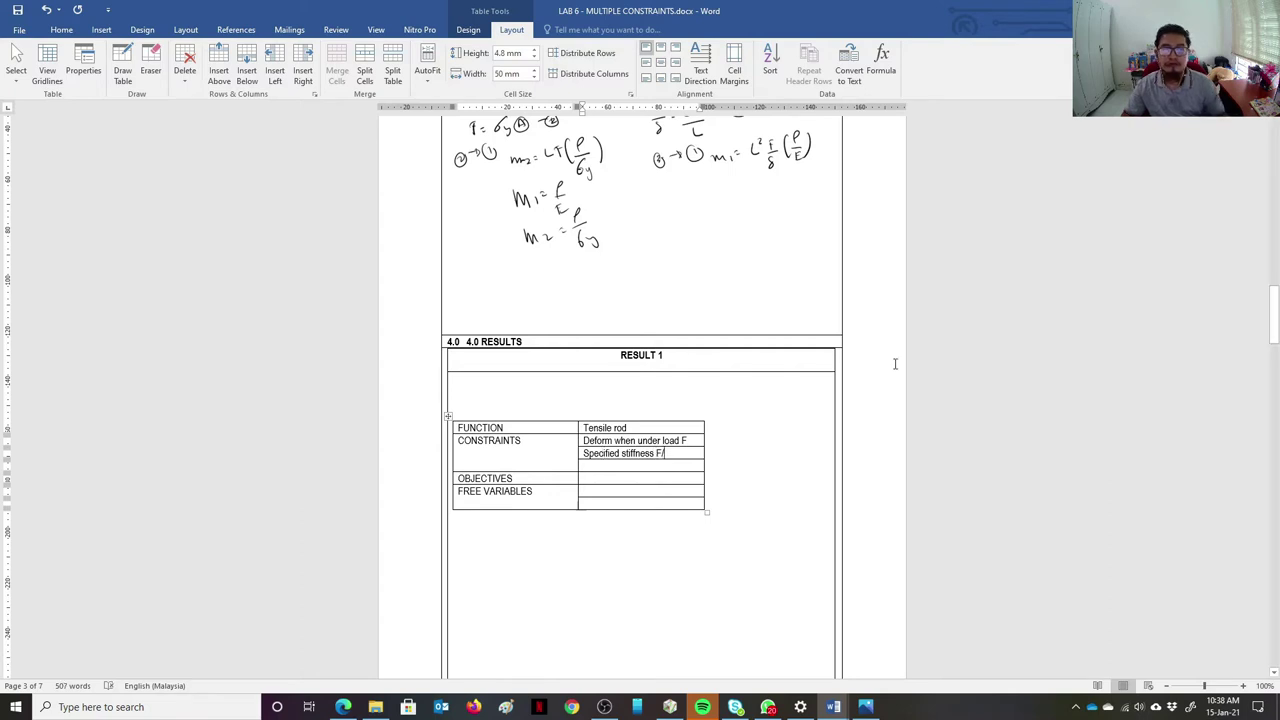
Step: Complete the second constraint as "Specified stiffness F/δ" by inserting the δ symbol
click(100, 29)
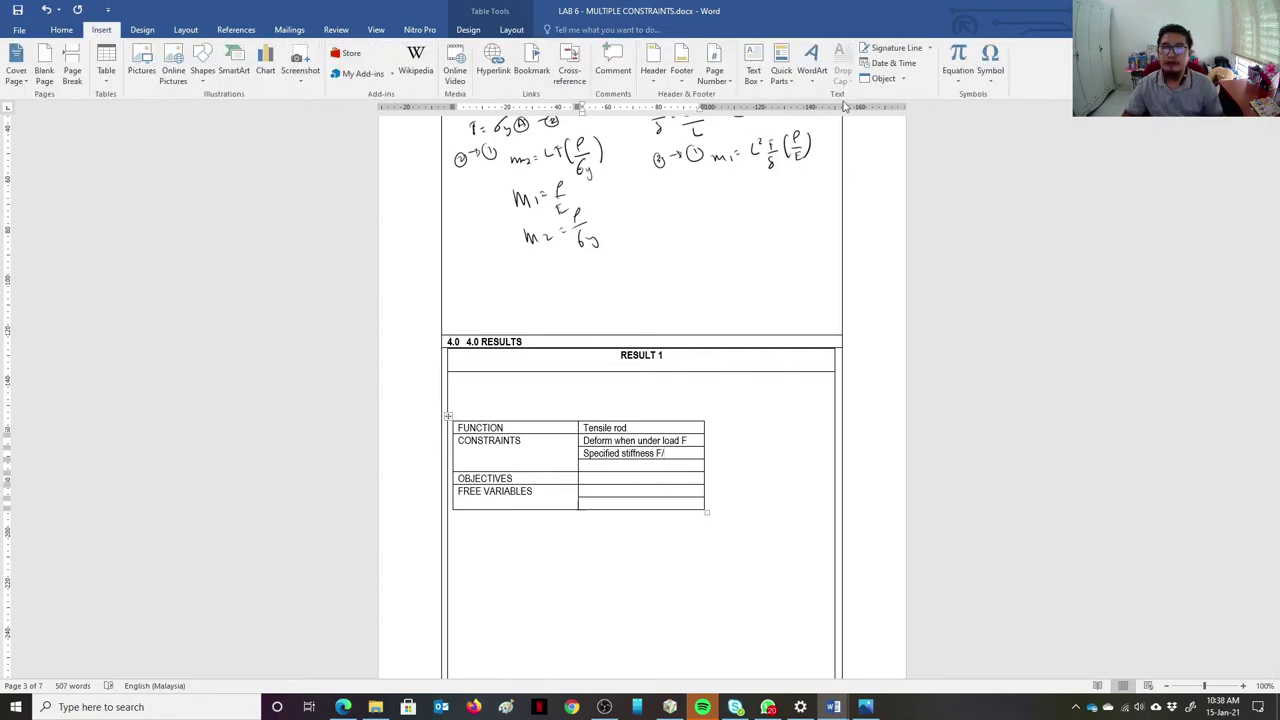
click(992, 70)
click(995, 102)
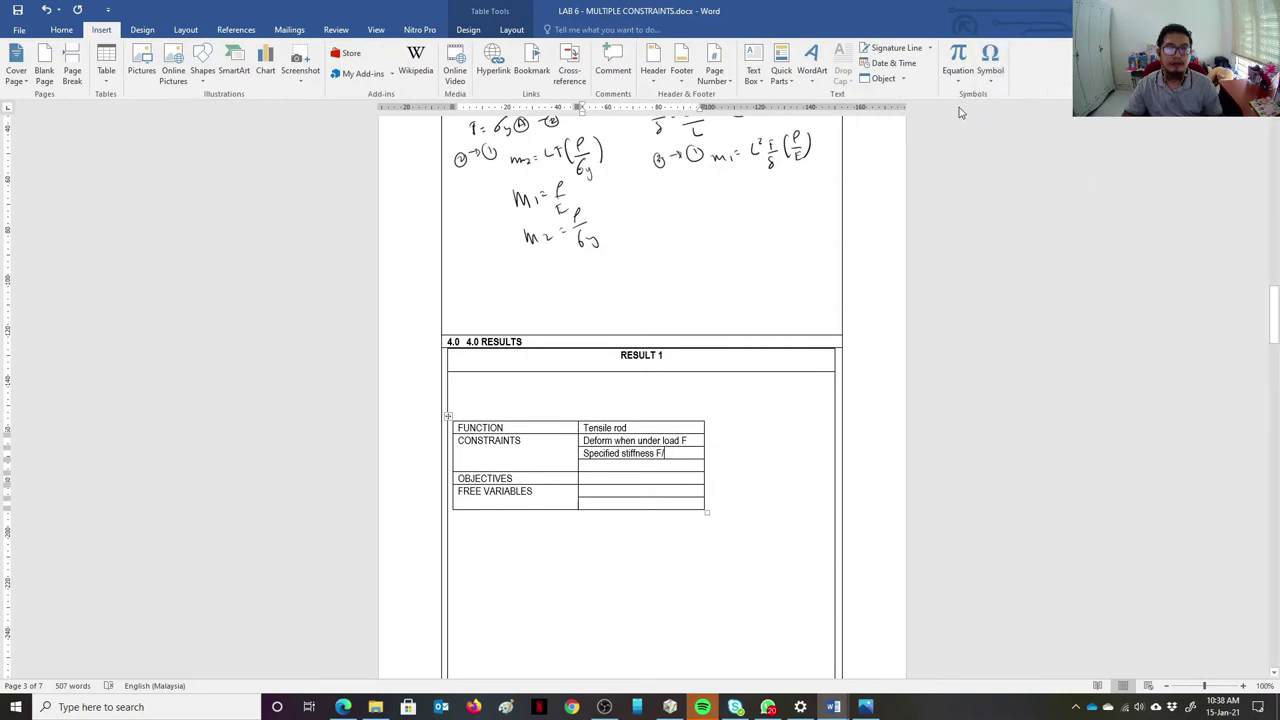
Step: Enter "Length, L and force, F is specified" as the third constraint
text(Le)
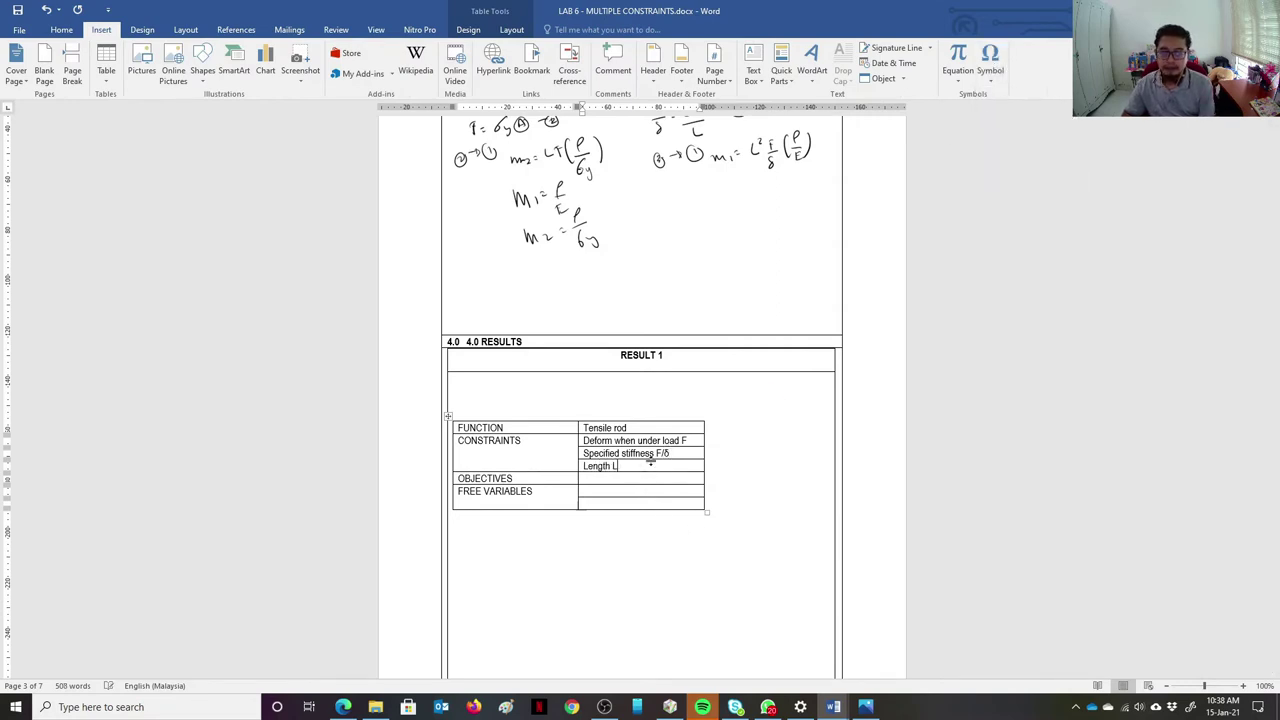
text(ngth, L and force)
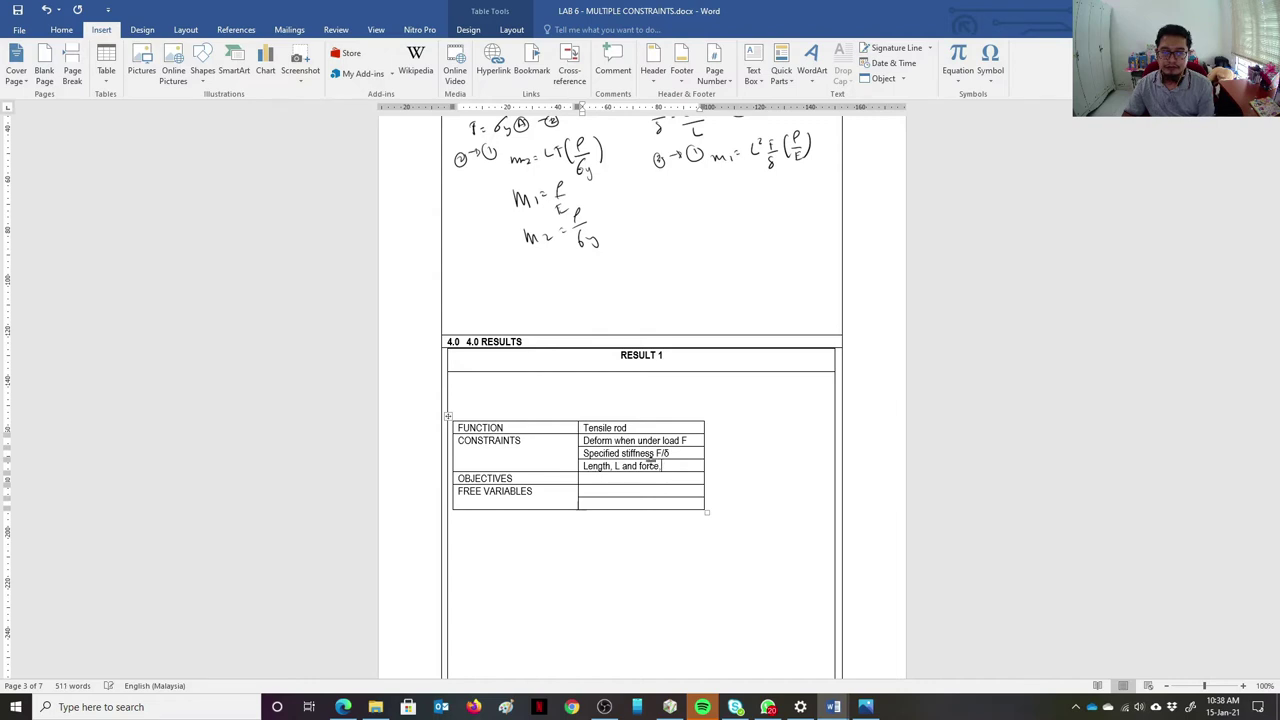
text(, F is specified)
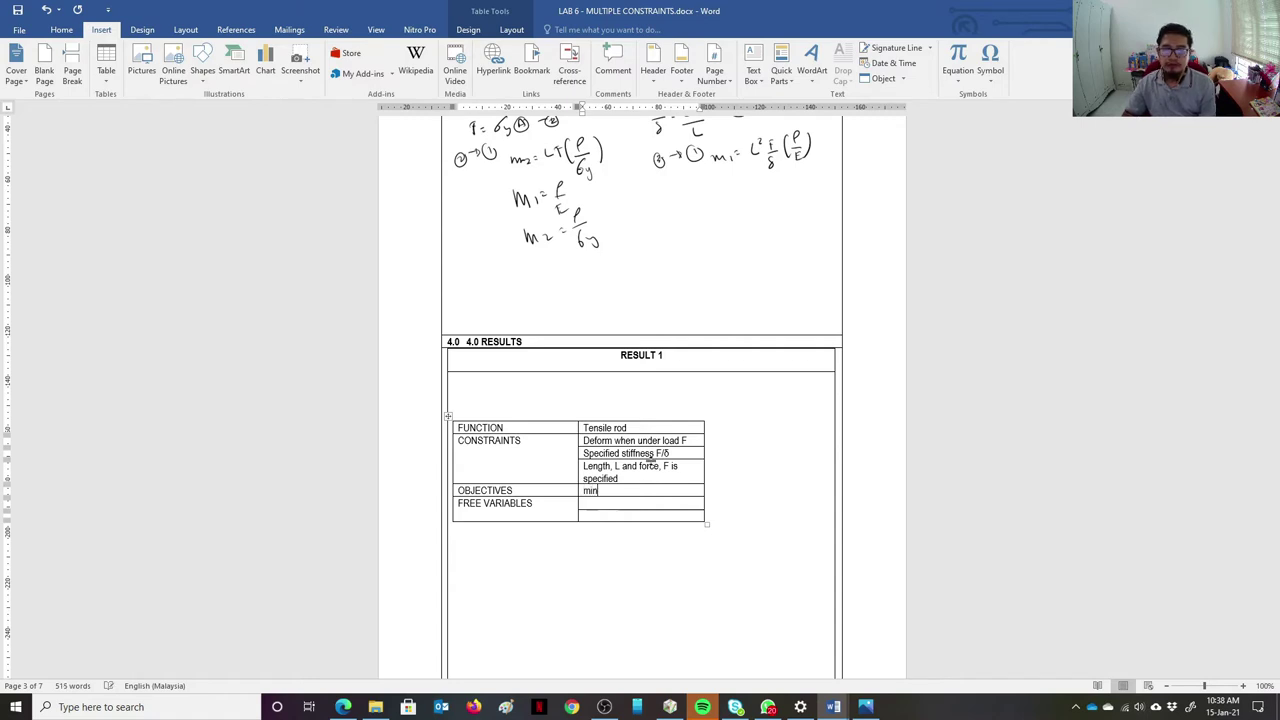
Step: Enter "Minimize mass" as the objective in the translation table
text(minimize the)
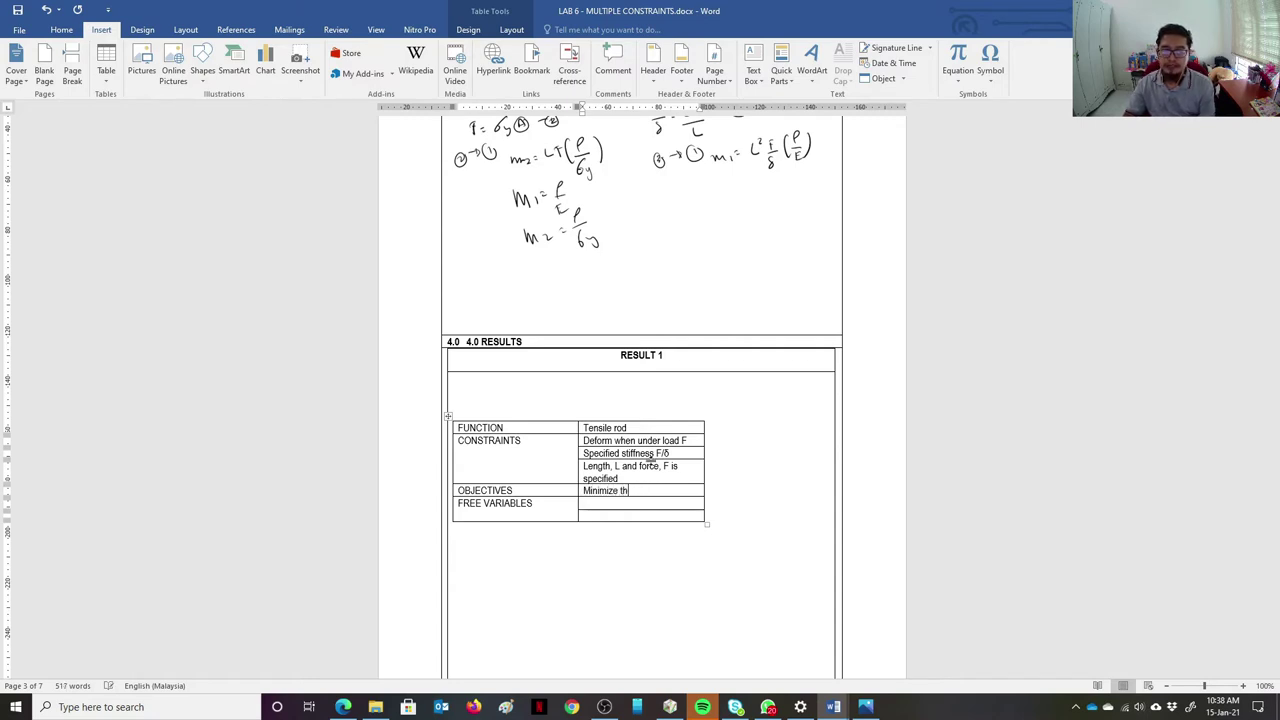
key(Tab)
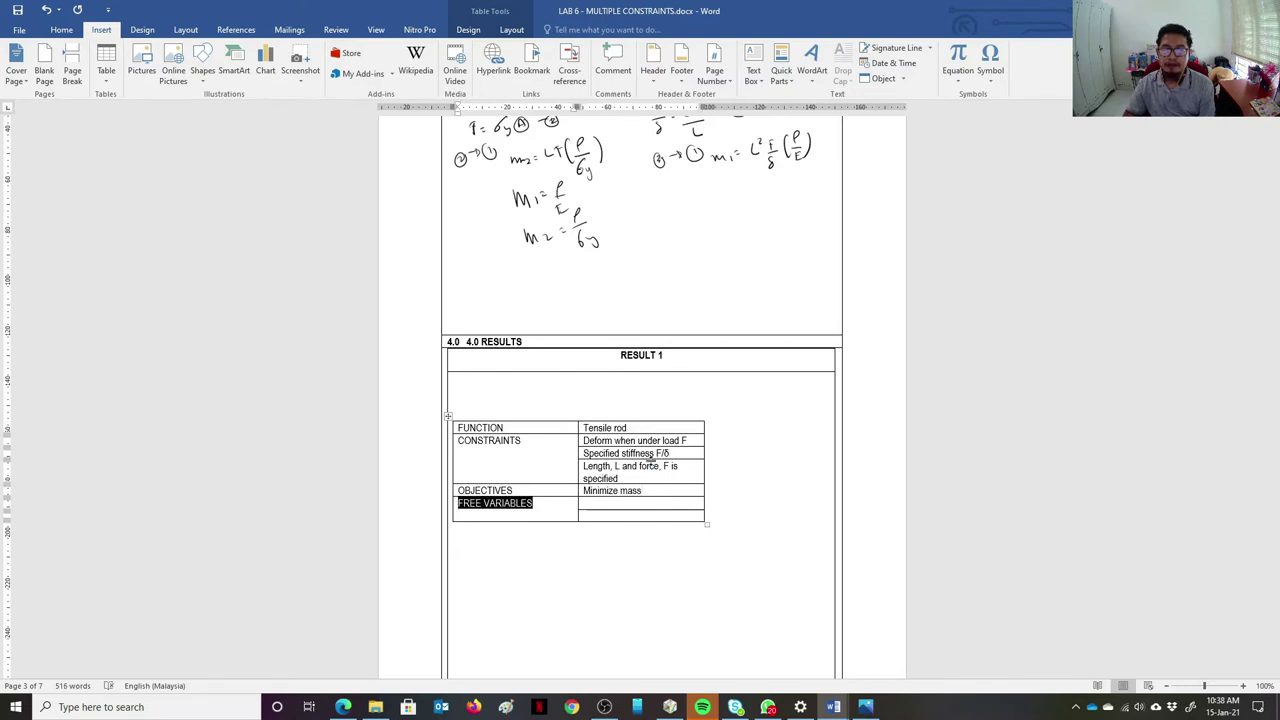
key(Tab)
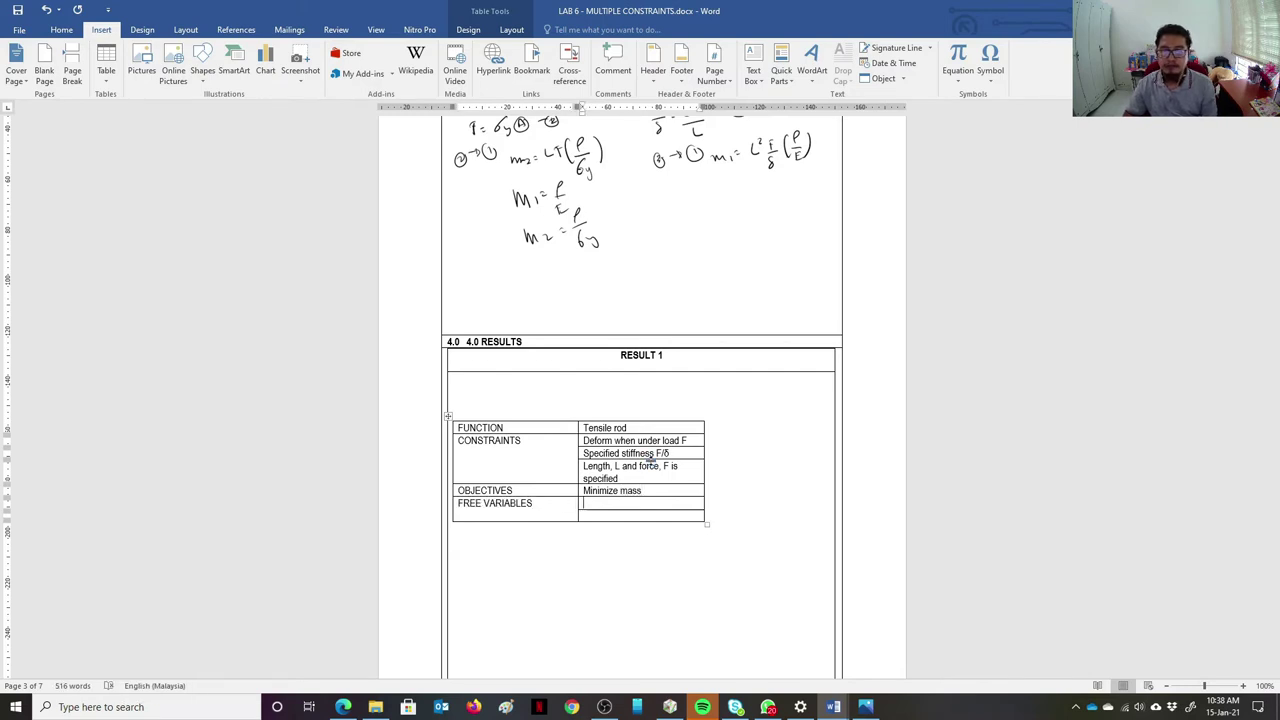
Step: Enter "Choice of materials" and "Section area A" as the two free variables
text(Choice )
text(of materials )
text(Section a)
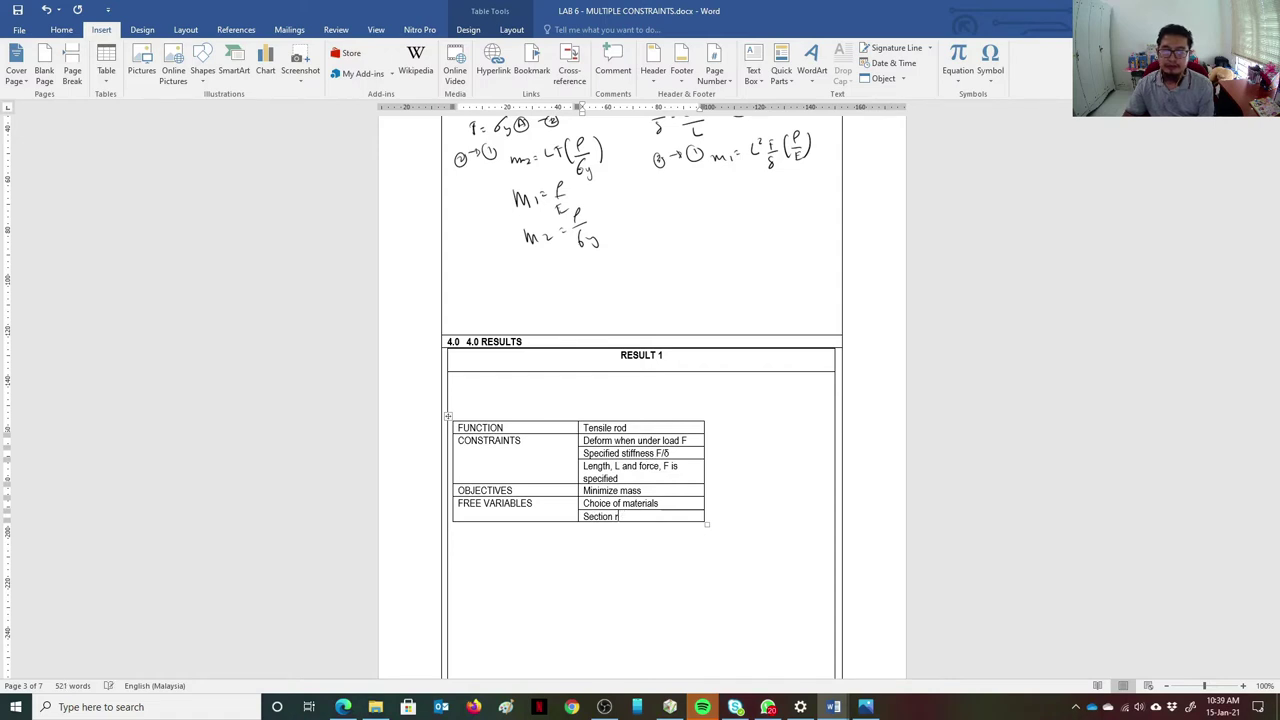
text(rea A)
scroll(524, 540, up, 2)
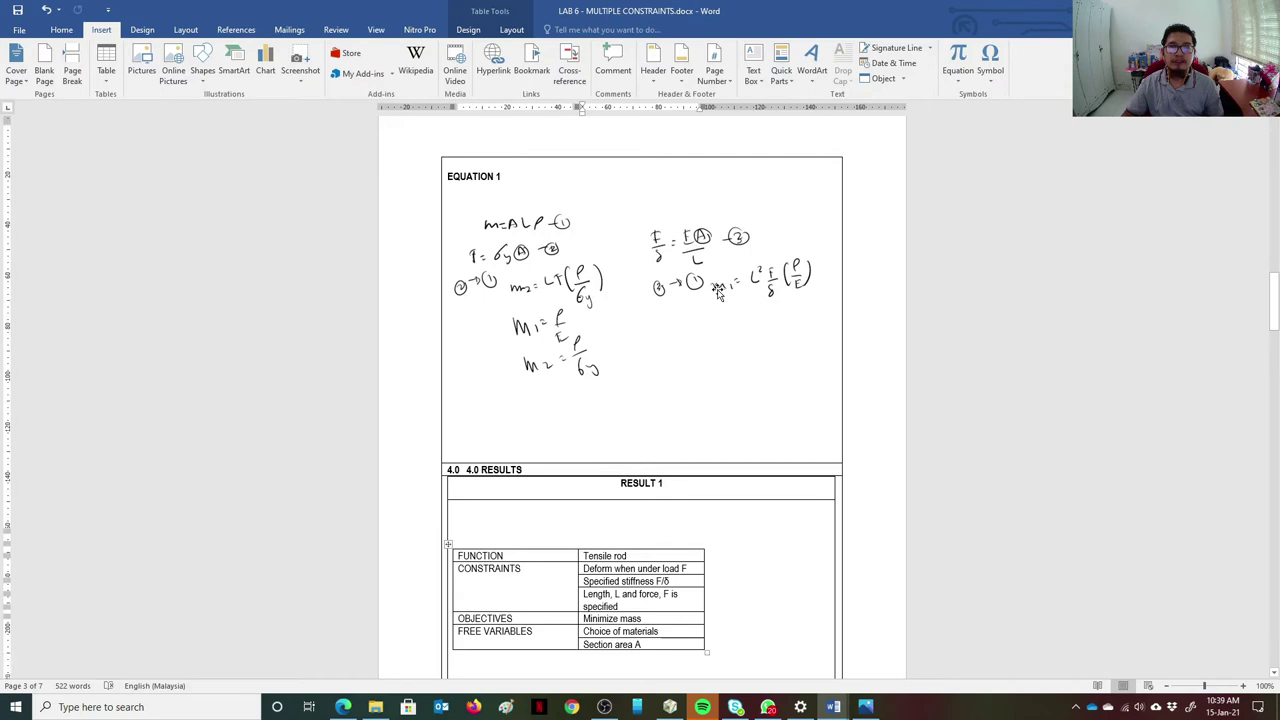
scroll(720, 292, down, 7)
scroll(724, 296, up, 6)
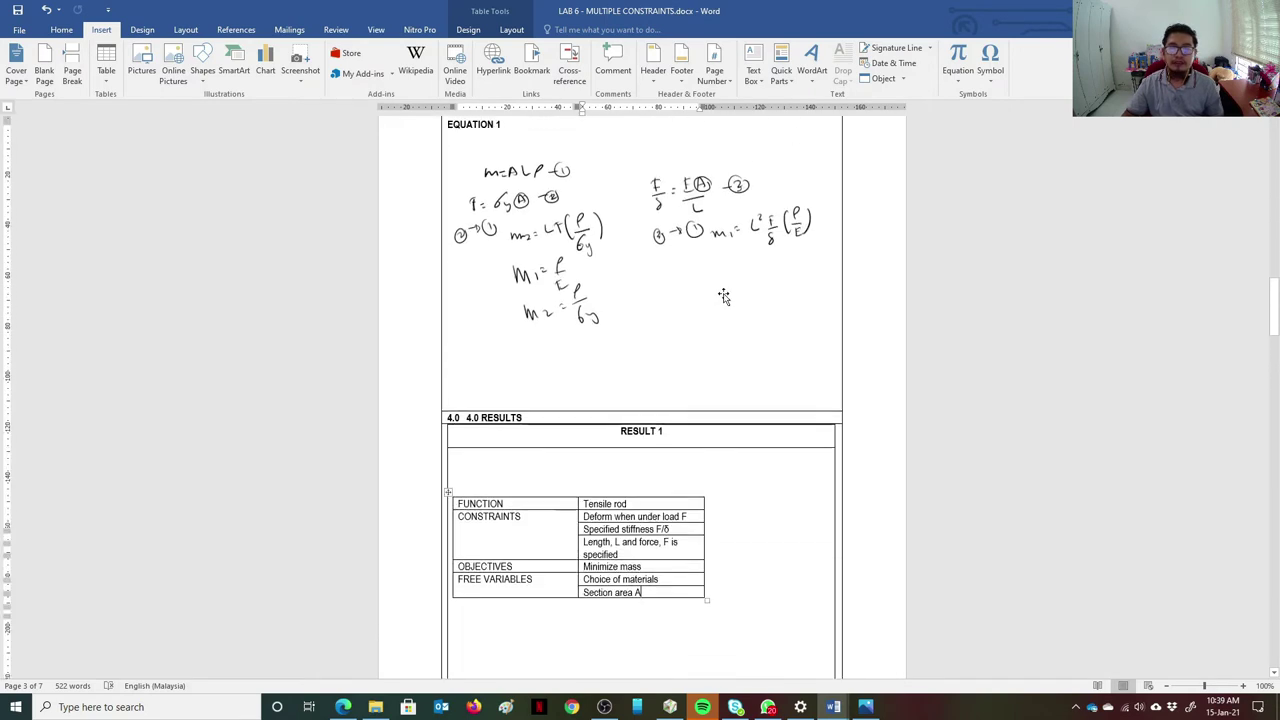
scroll(724, 296, down, 1)
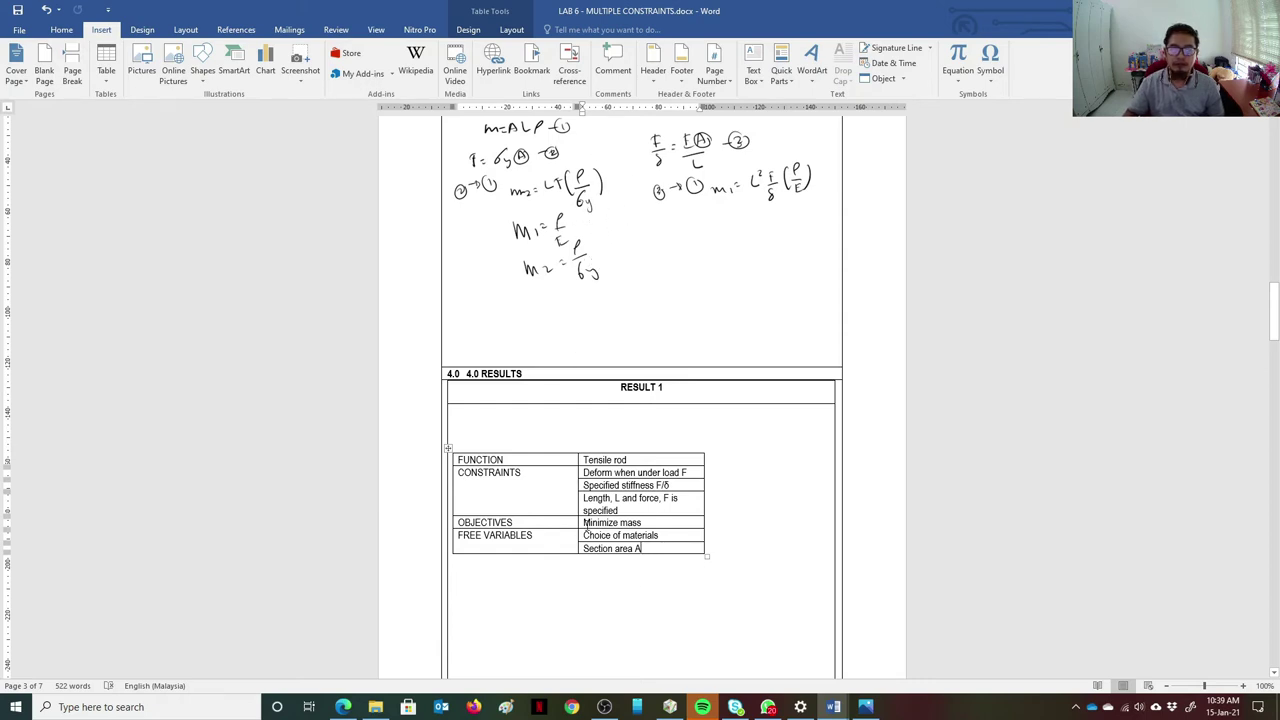
Step: Switch to CES EduPack 2013 and open the introductory Level 2 database
mouse_move(671, 708)
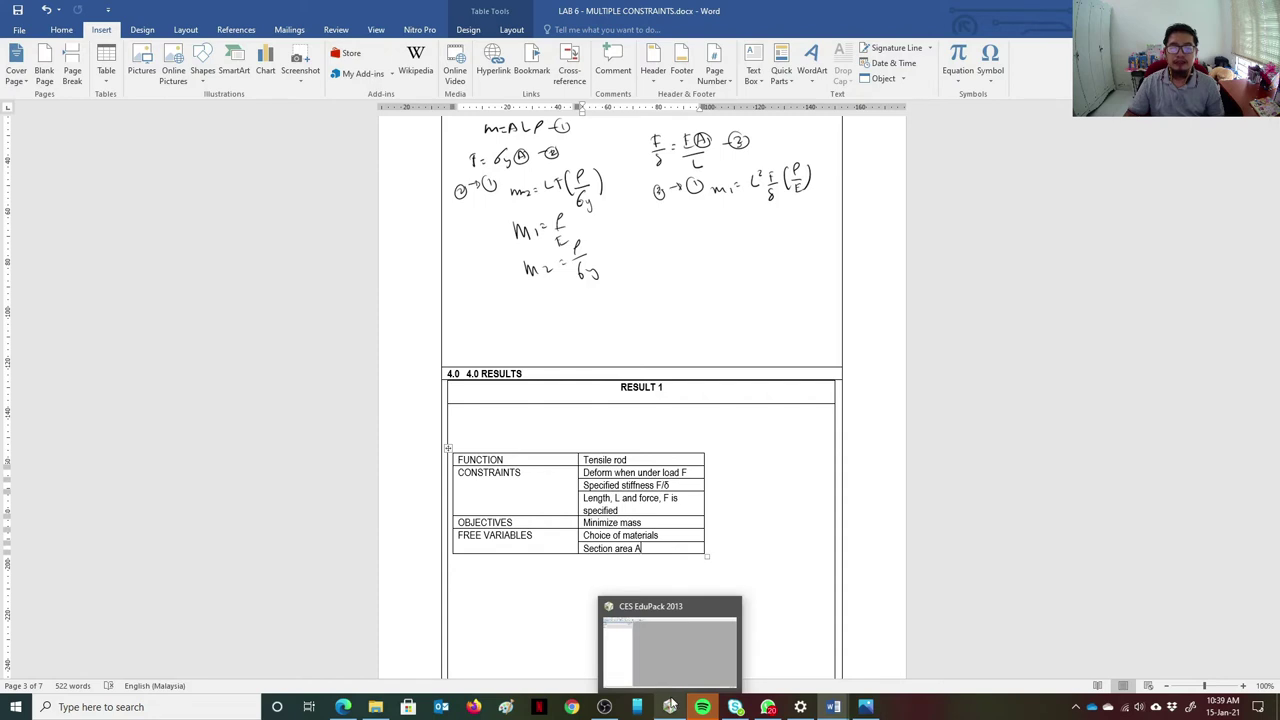
click(662, 653)
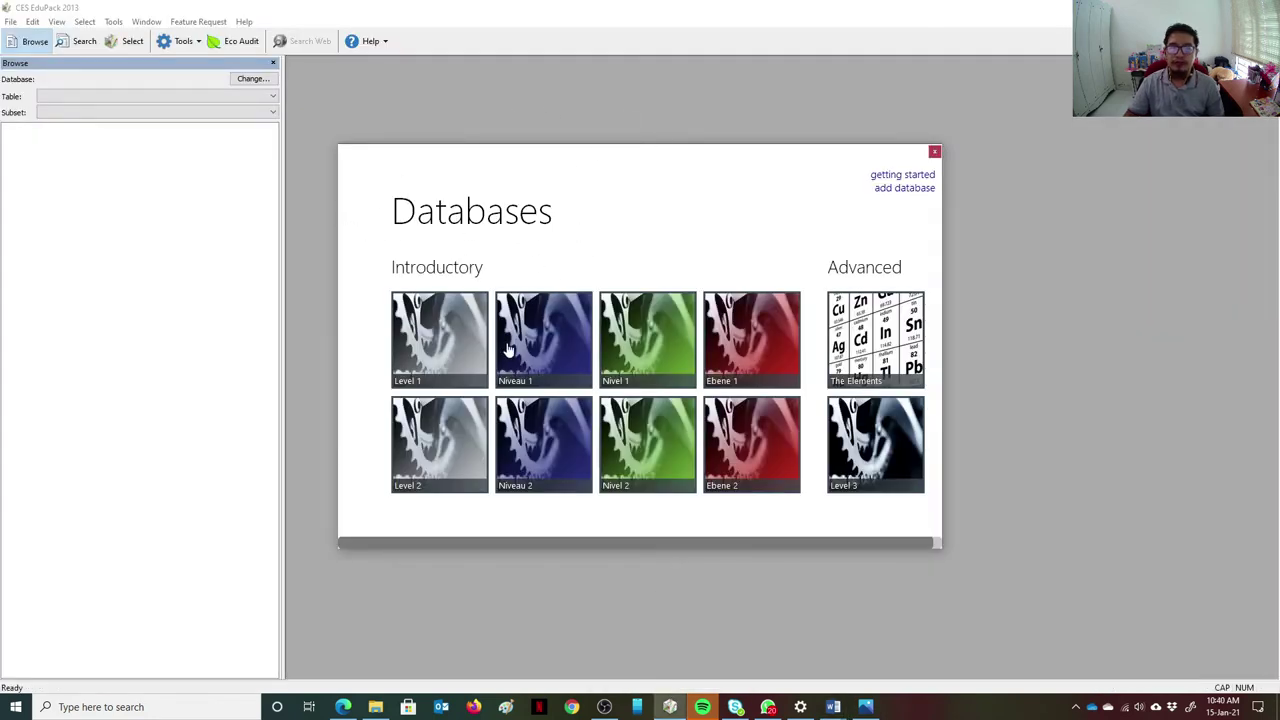
click(453, 449)
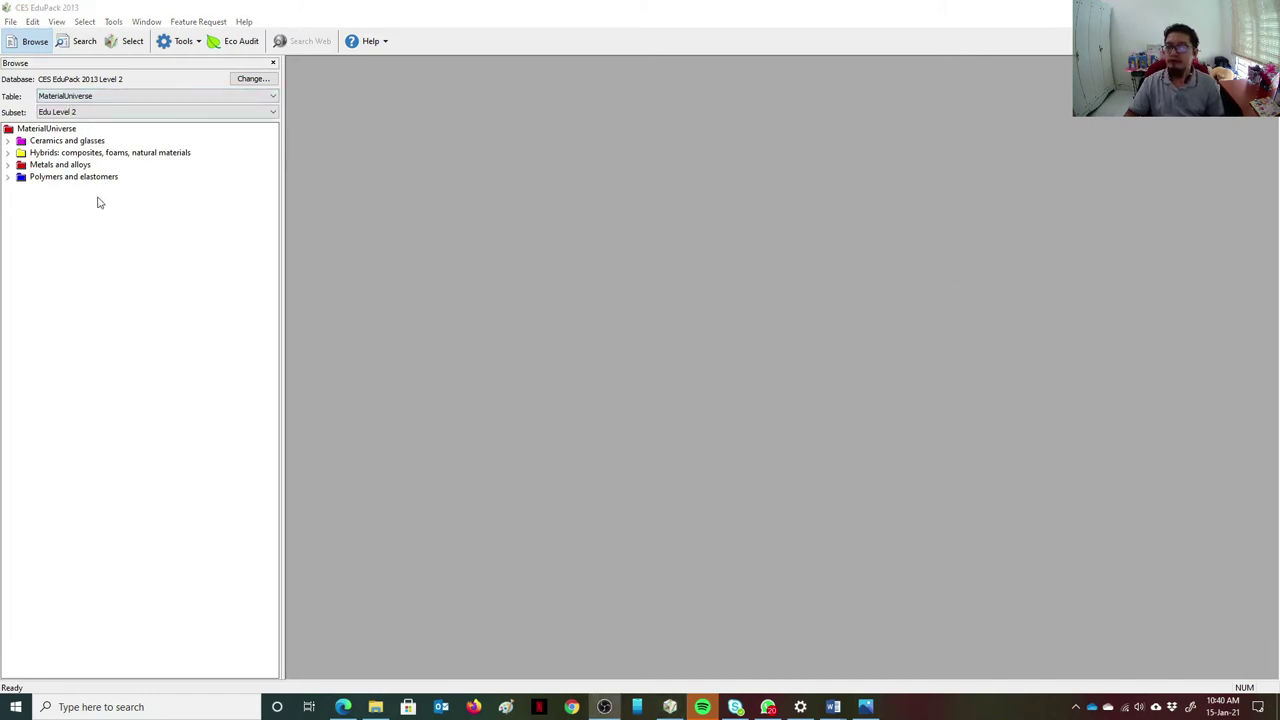
Step: Start a material selection project using the MaterialUniverse: Edu Level 2 subset
click(113, 42)
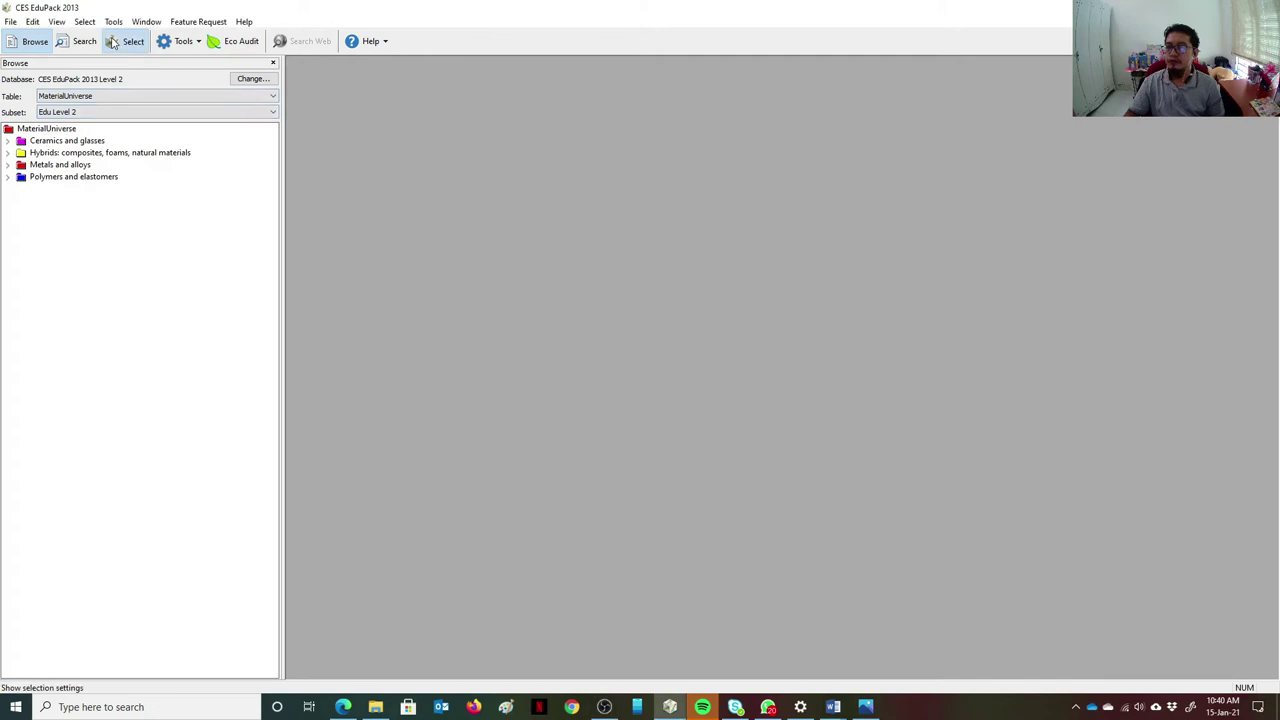
click(113, 42)
click(94, 109)
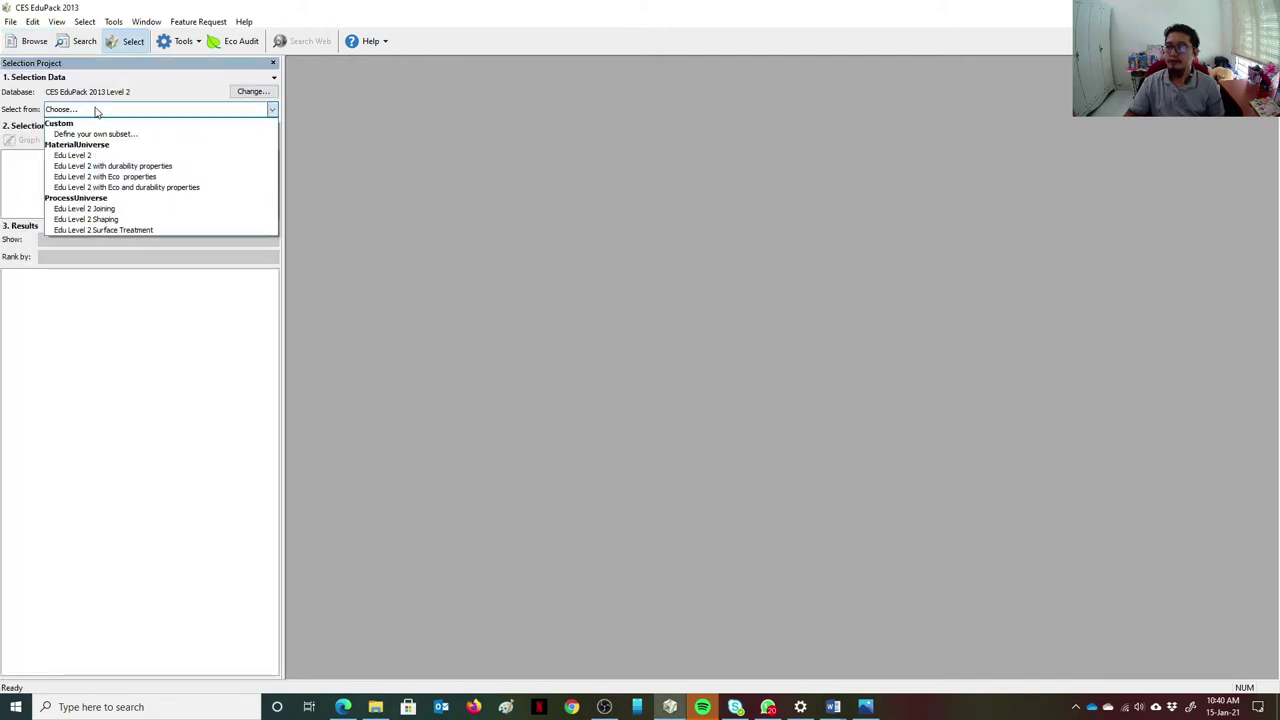
click(96, 158)
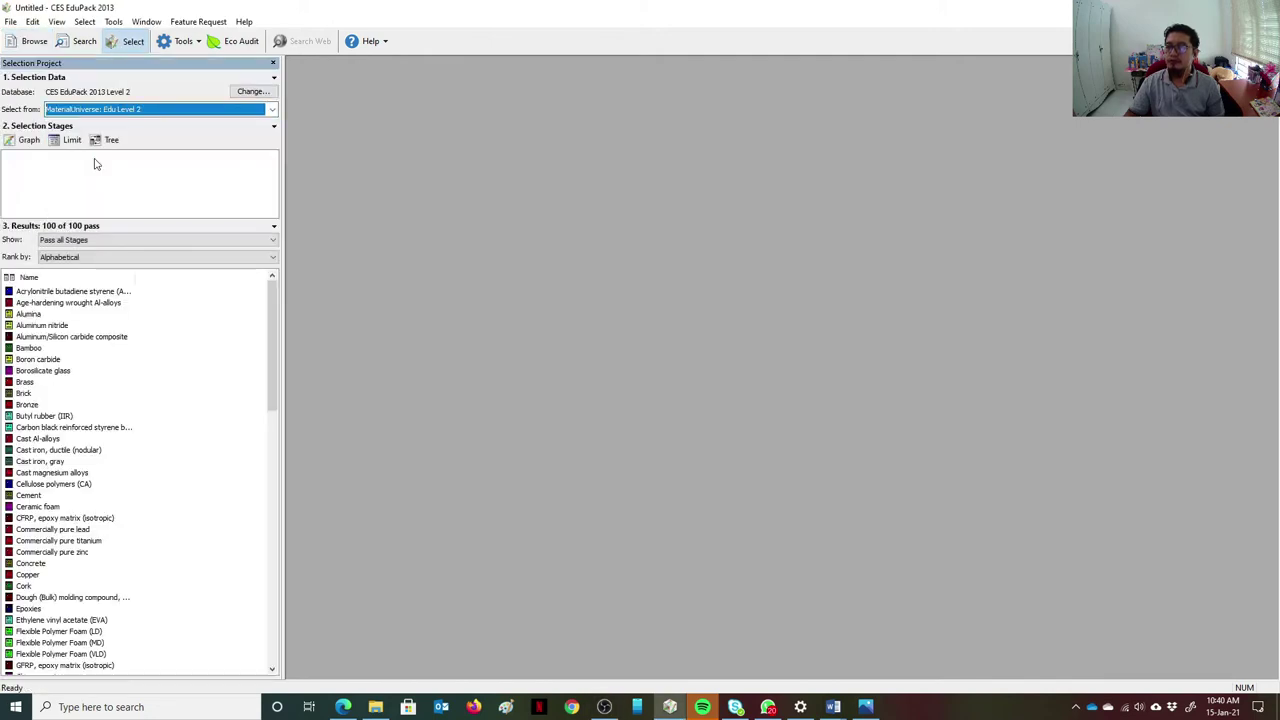
Step: Begin an advanced Y-axis expression for a new graph stage, checking the material indices in the Word lab document
click(22, 140)
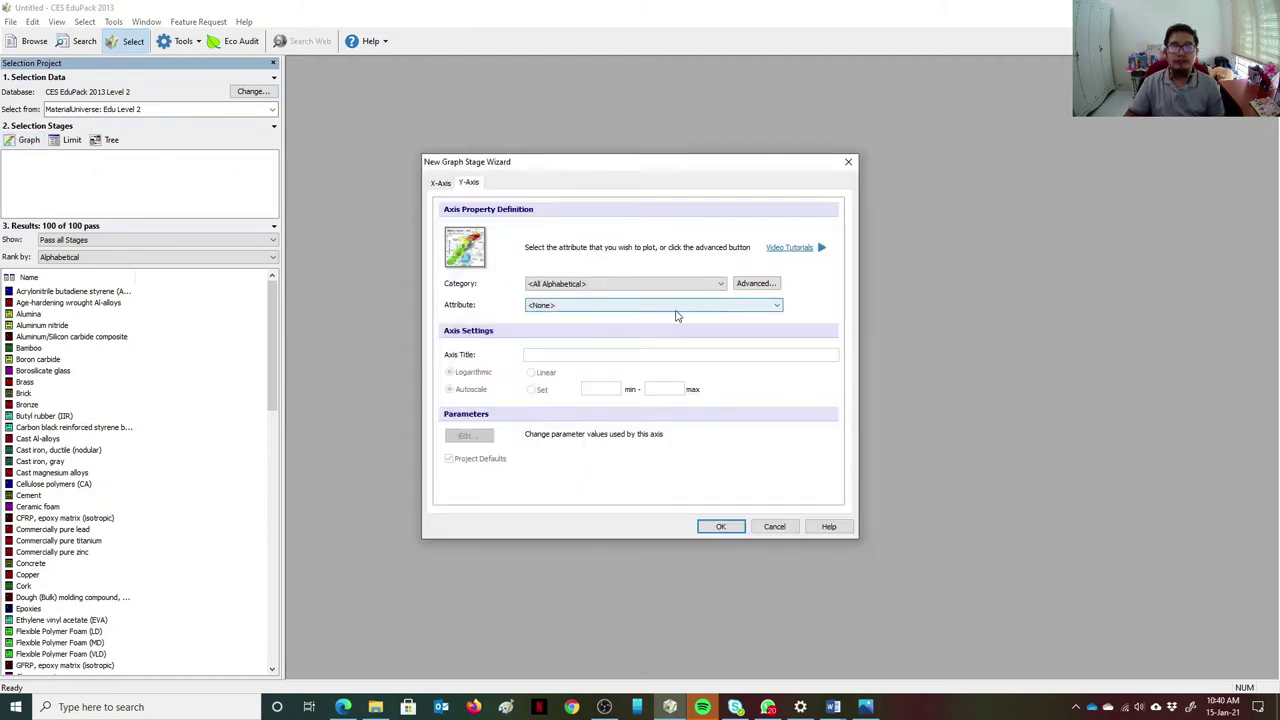
click(760, 286)
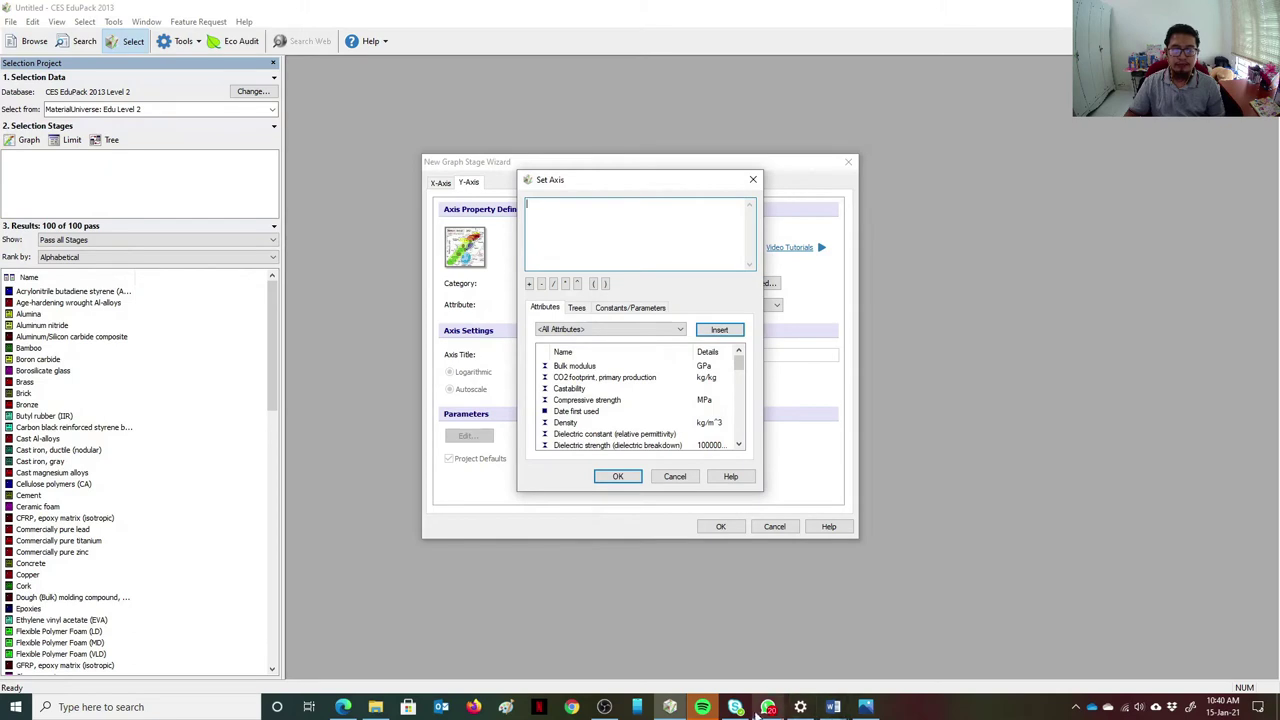
mouse_move(832, 707)
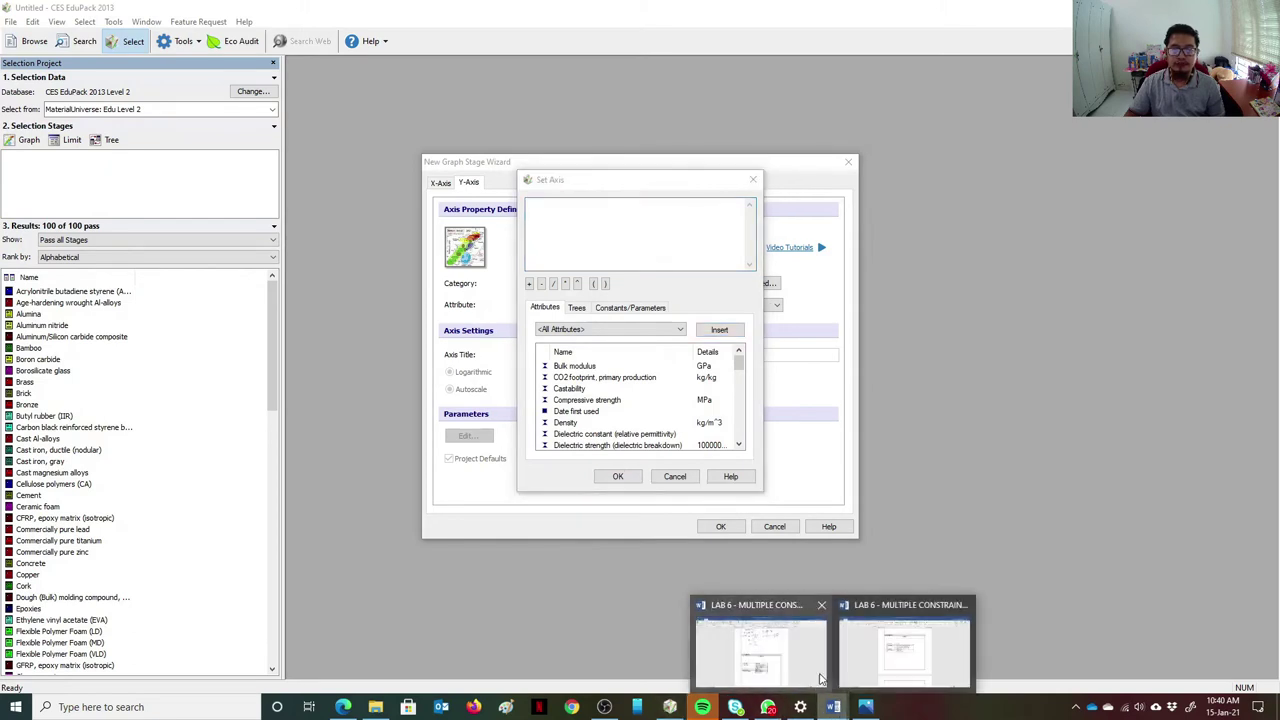
click(760, 650)
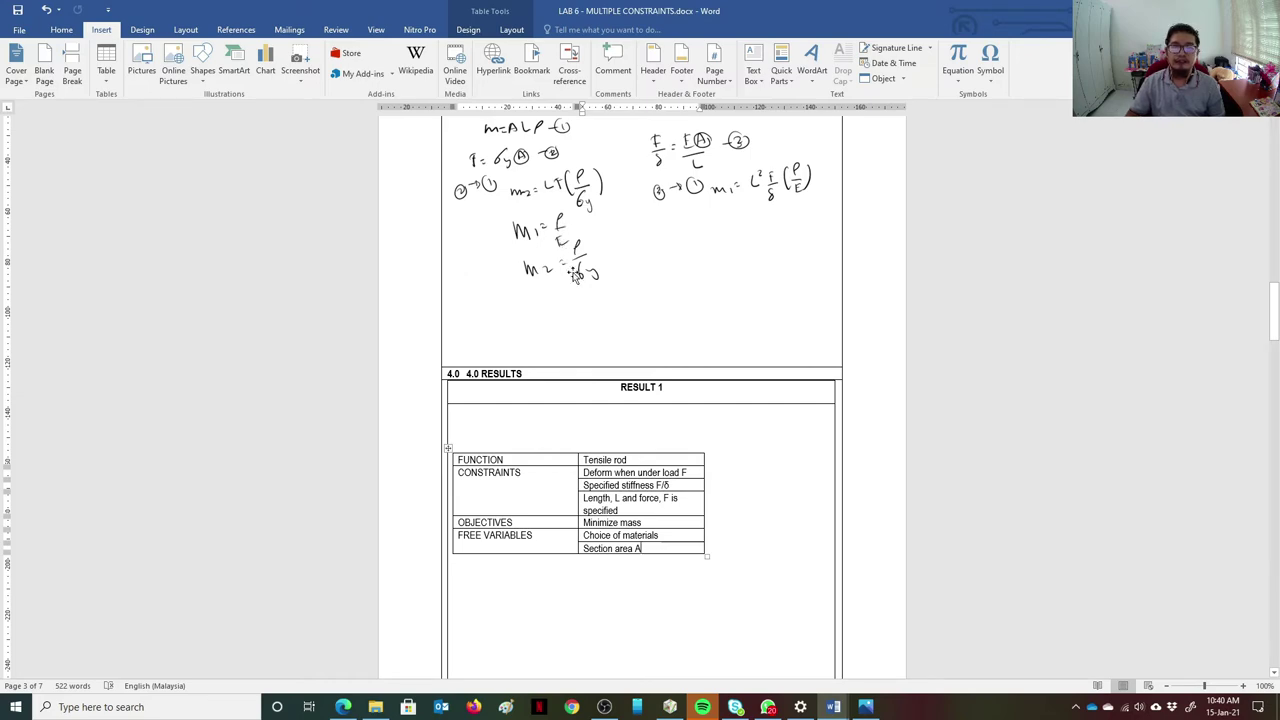
key(alt+Tab)
Step: Begin the Y-axis expression with an opening parenthesis and Young's modulus from the mechanical properties
click(580, 330)
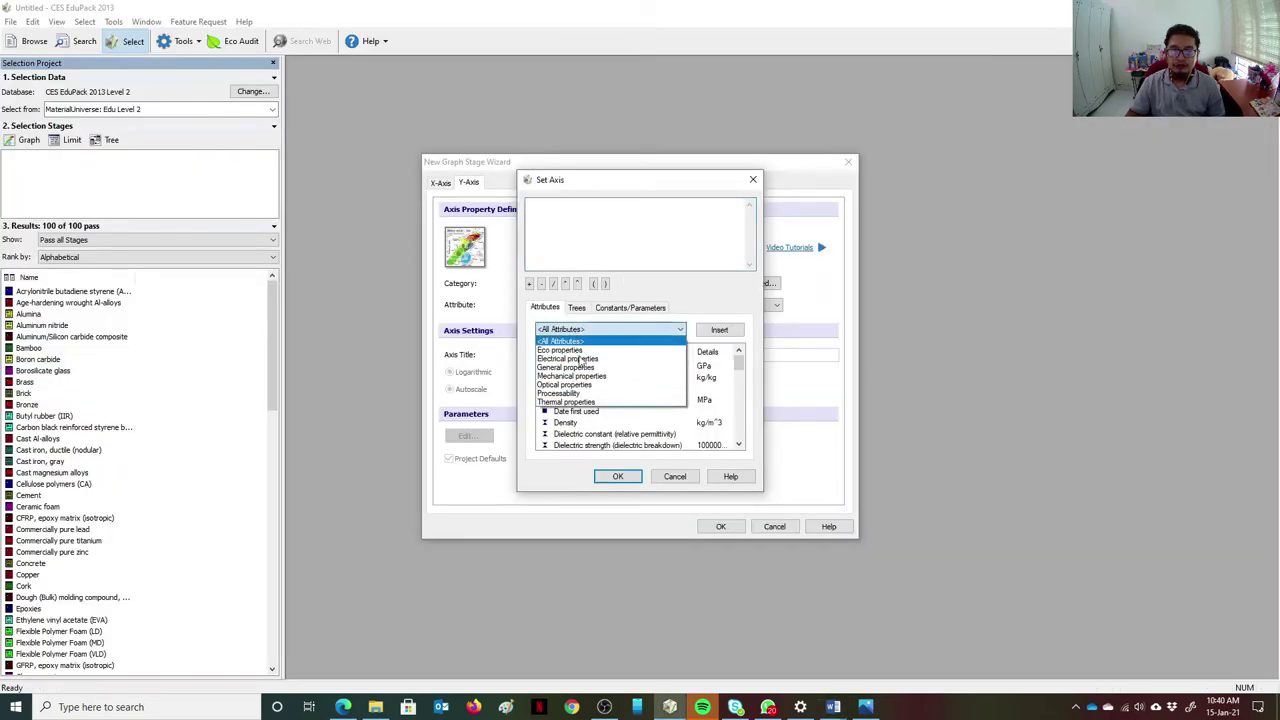
click(588, 376)
scroll(614, 414, down, 2)
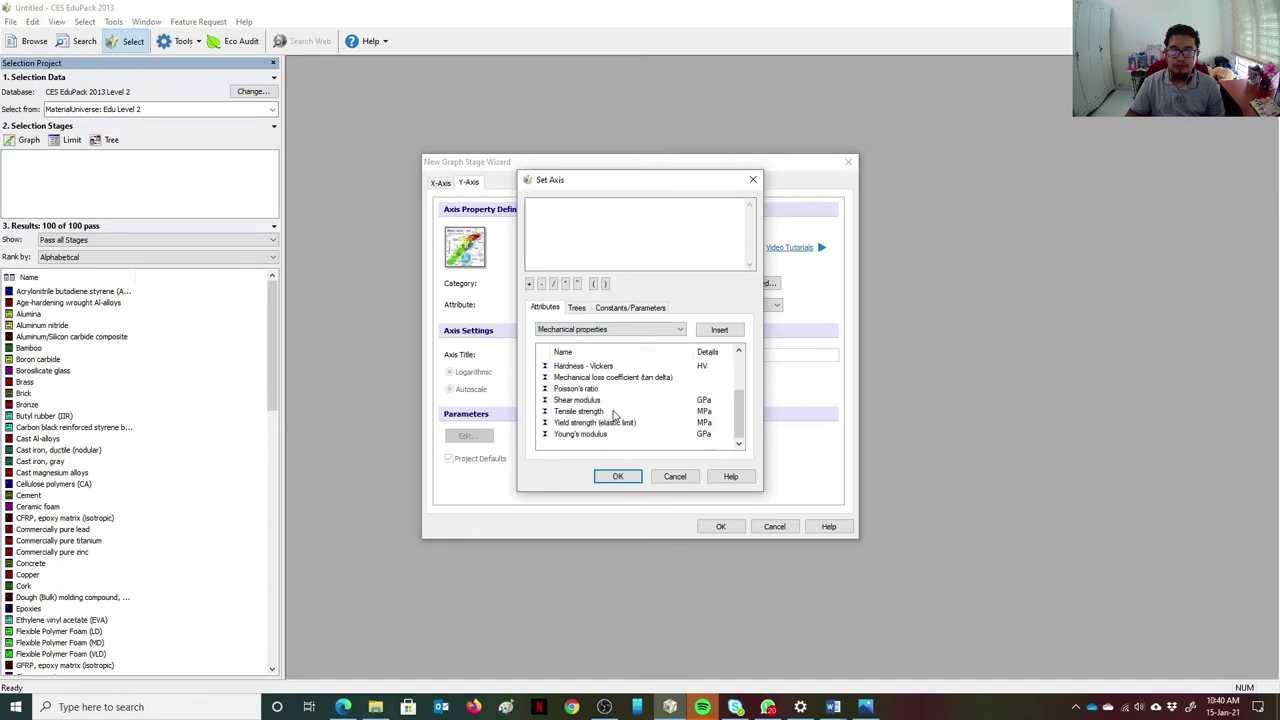
click(597, 436)
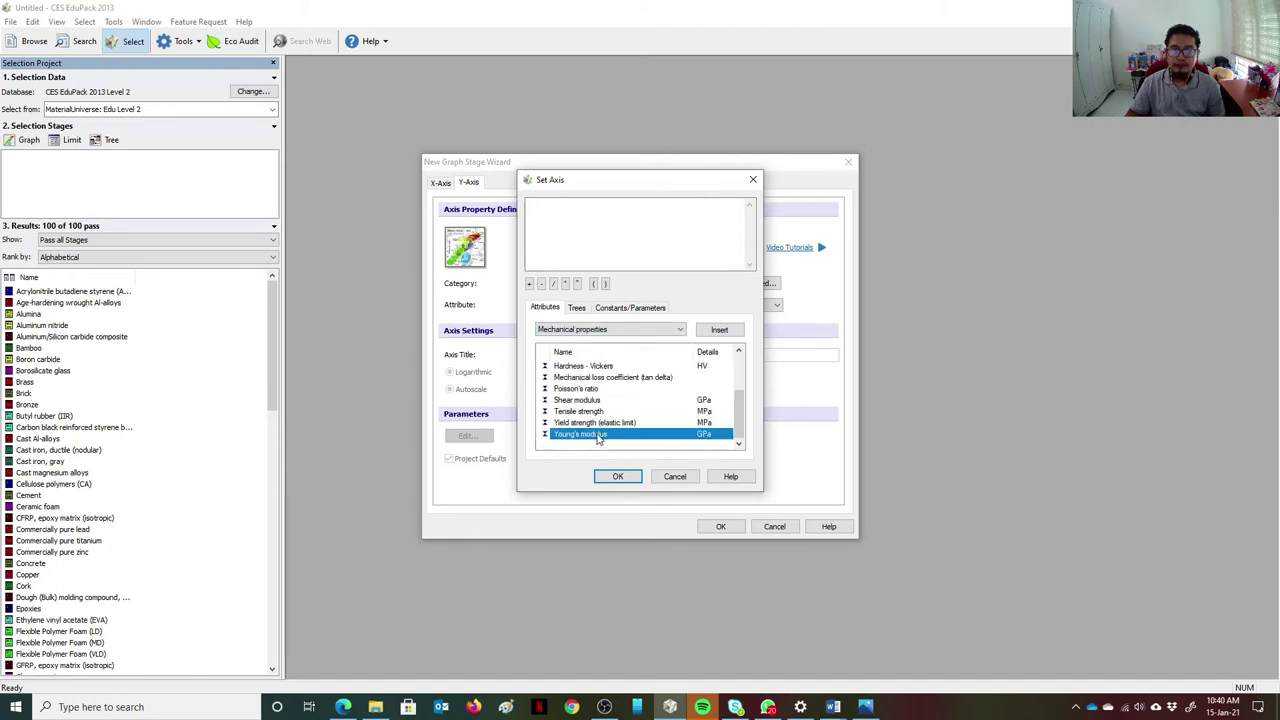
click(595, 284)
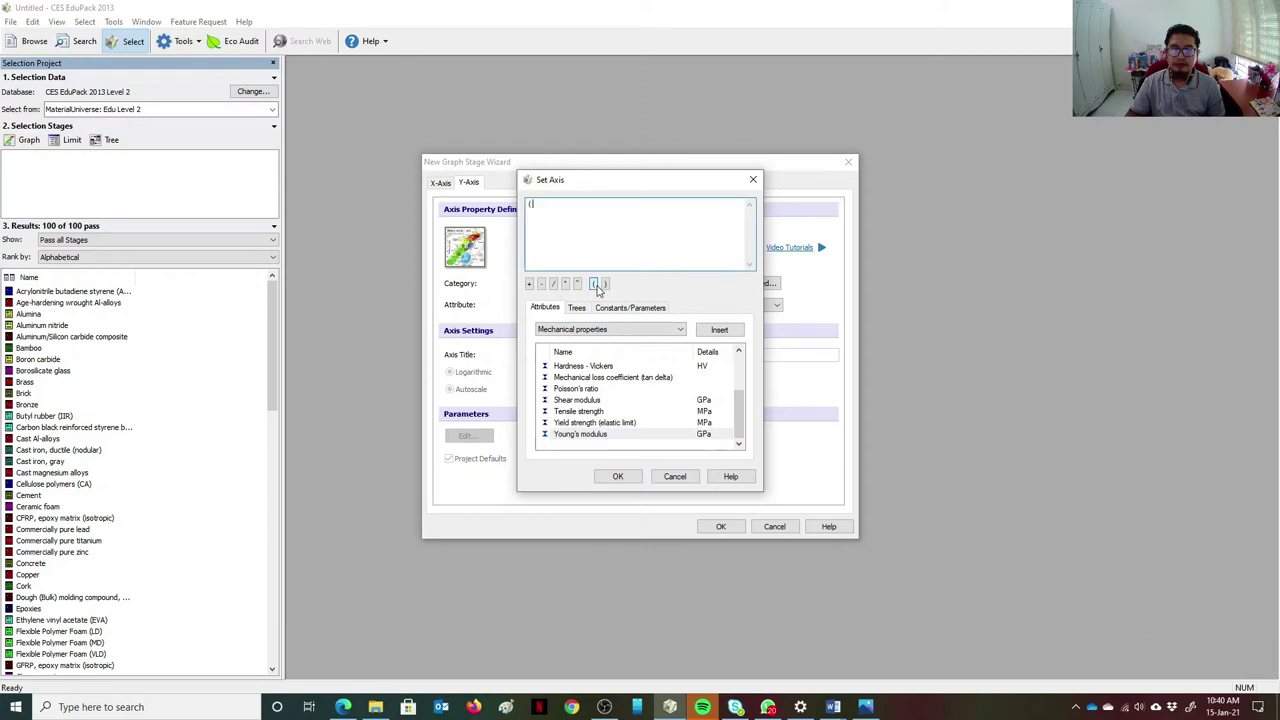
click(719, 330)
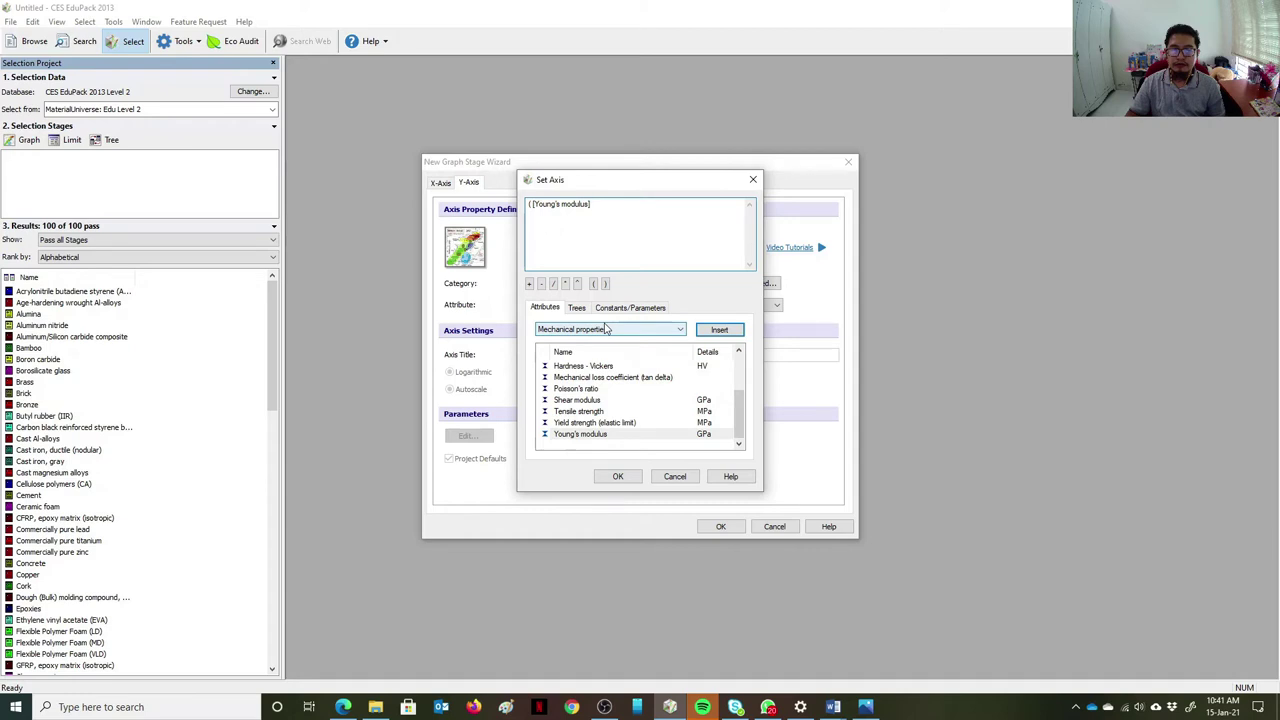
Step: Divide Young's modulus by Density from the general properties, close the parenthesis and accept the Y-axis expression
scroll(611, 447, up, 1)
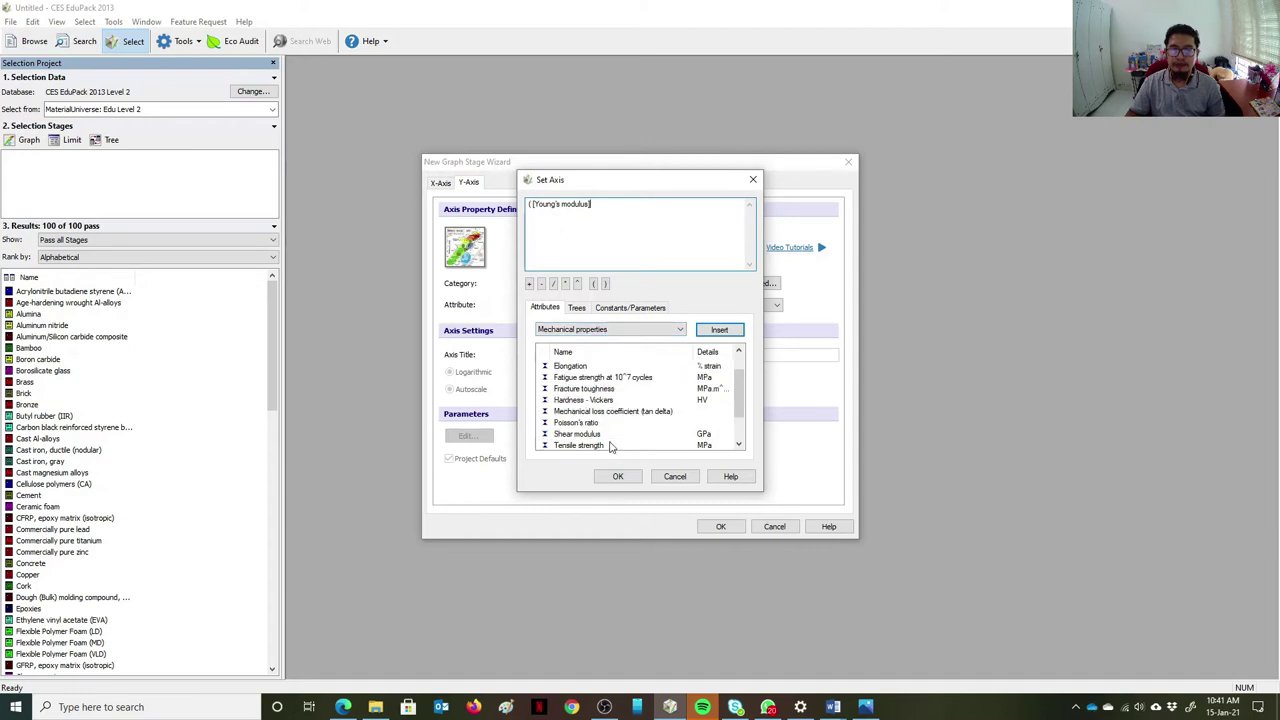
click(553, 283)
scroll(620, 400, up, 1)
click(610, 331)
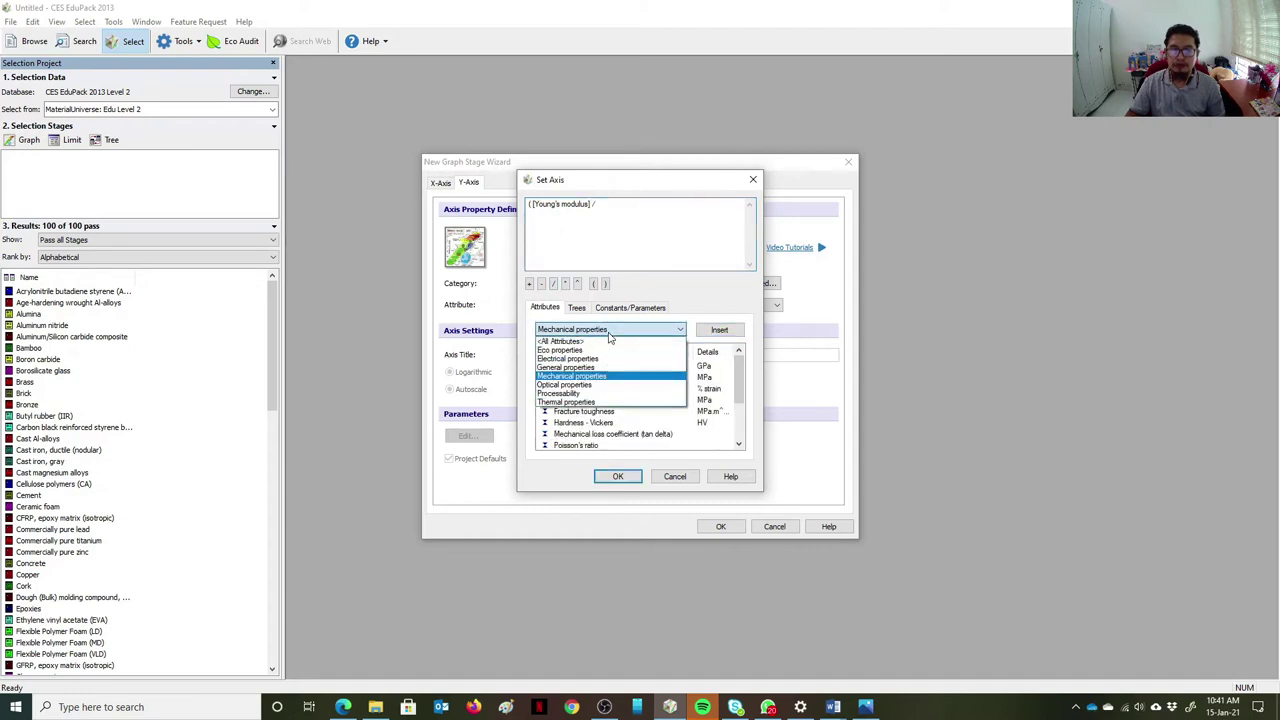
click(602, 367)
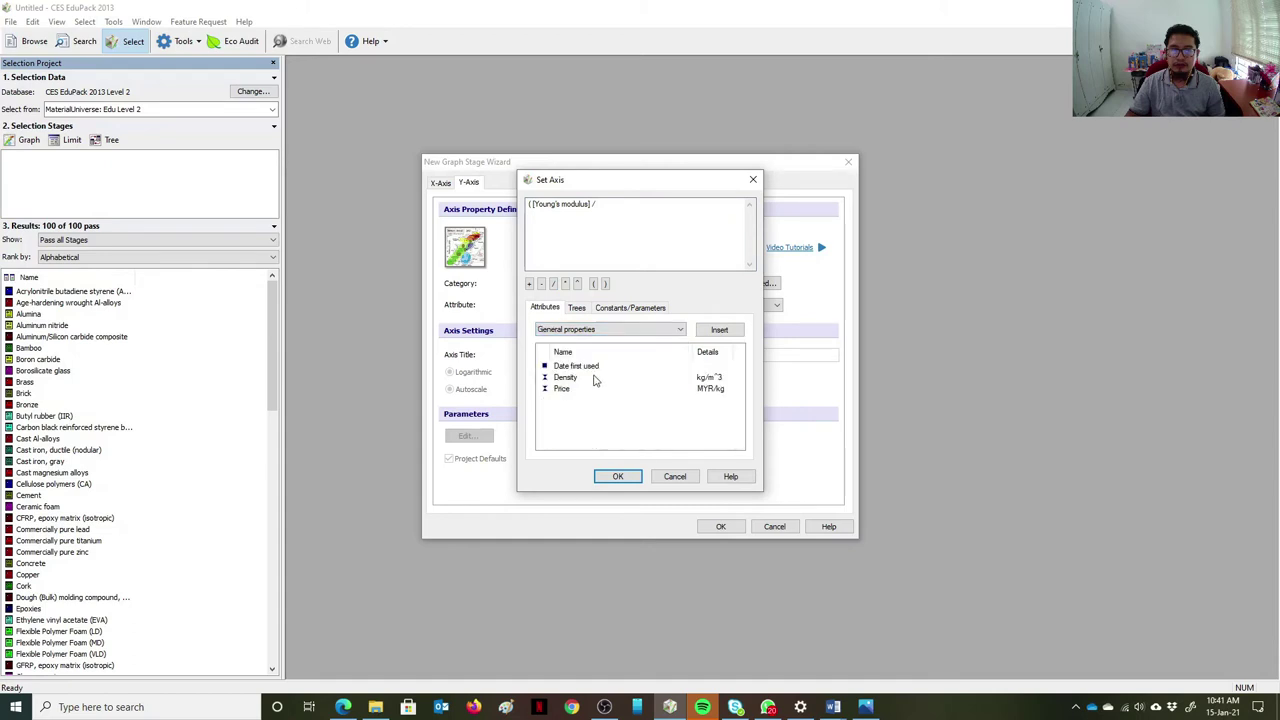
click(564, 378)
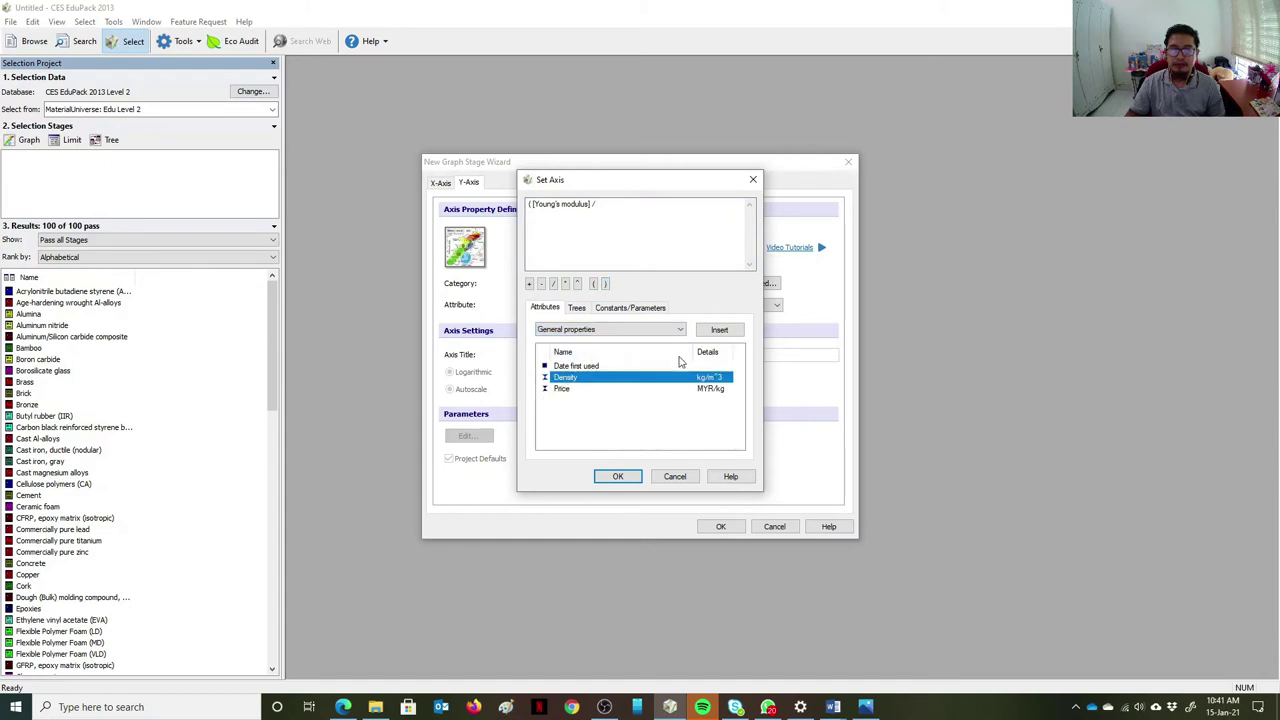
click(720, 331)
click(604, 284)
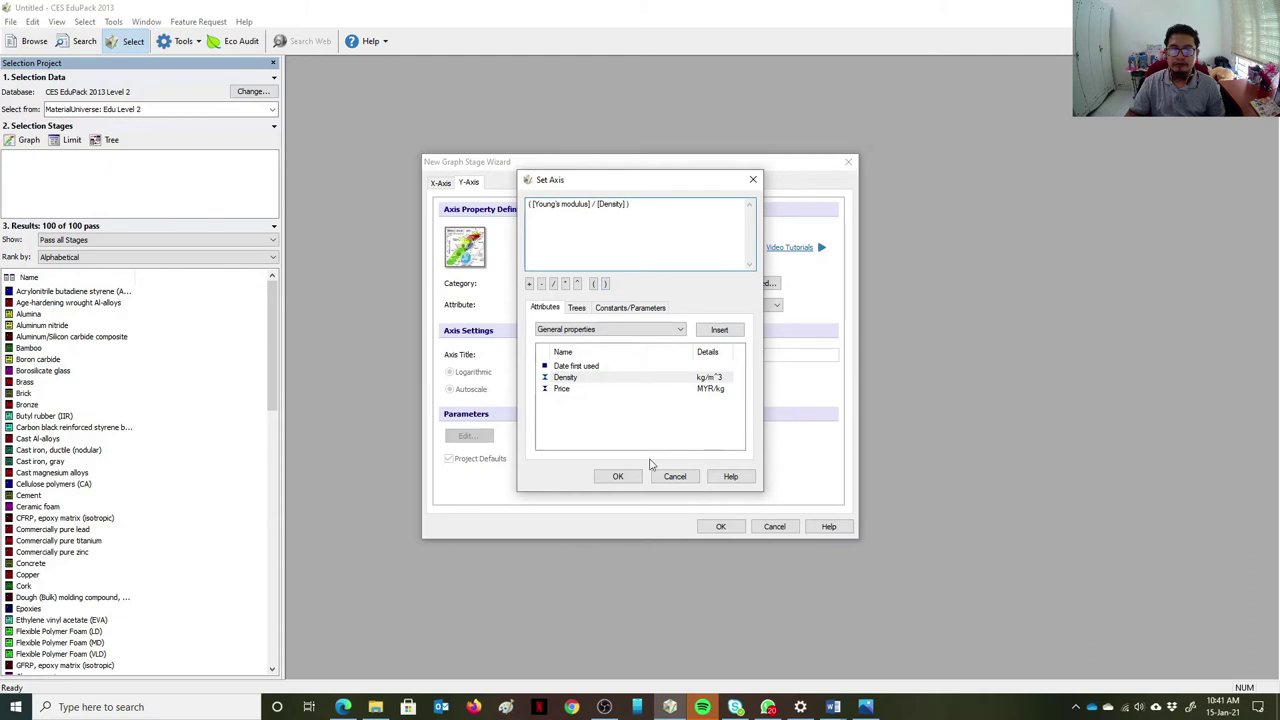
click(618, 476)
Step: Begin an advanced X-axis expression with an opening parenthesis, Yield strength (elastic limit) and a division sign
click(443, 183)
click(758, 284)
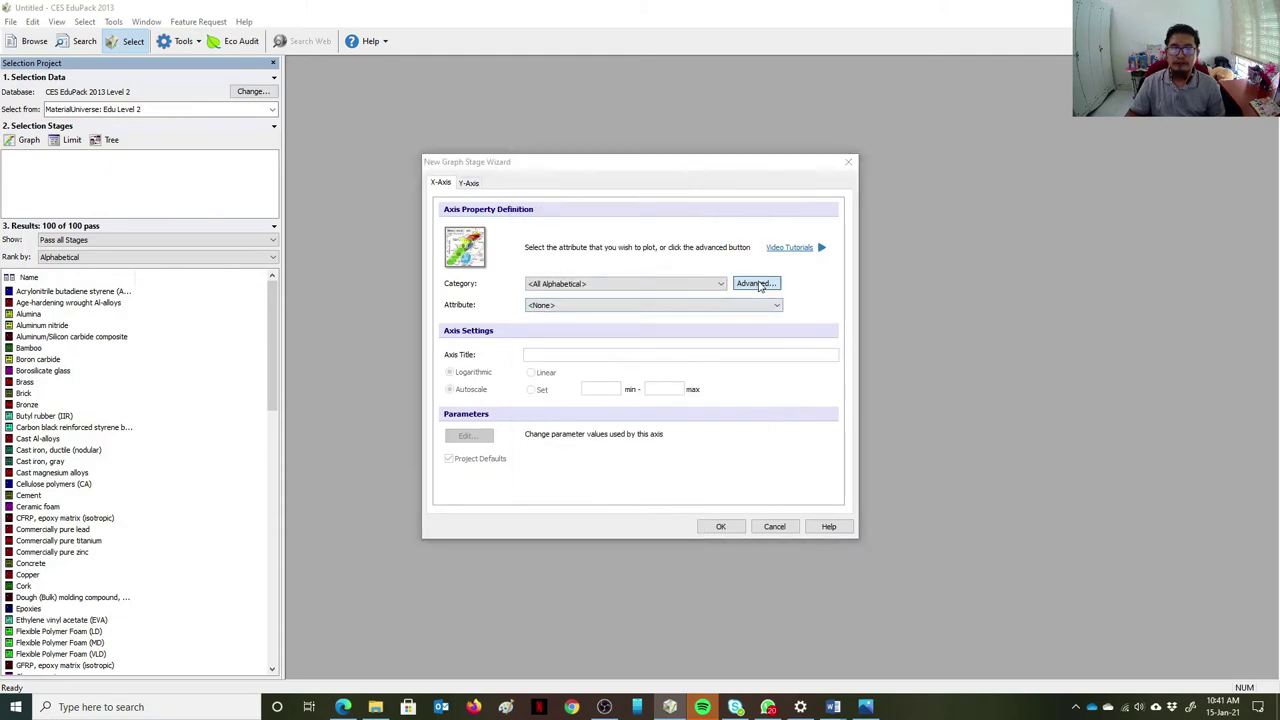
click(631, 330)
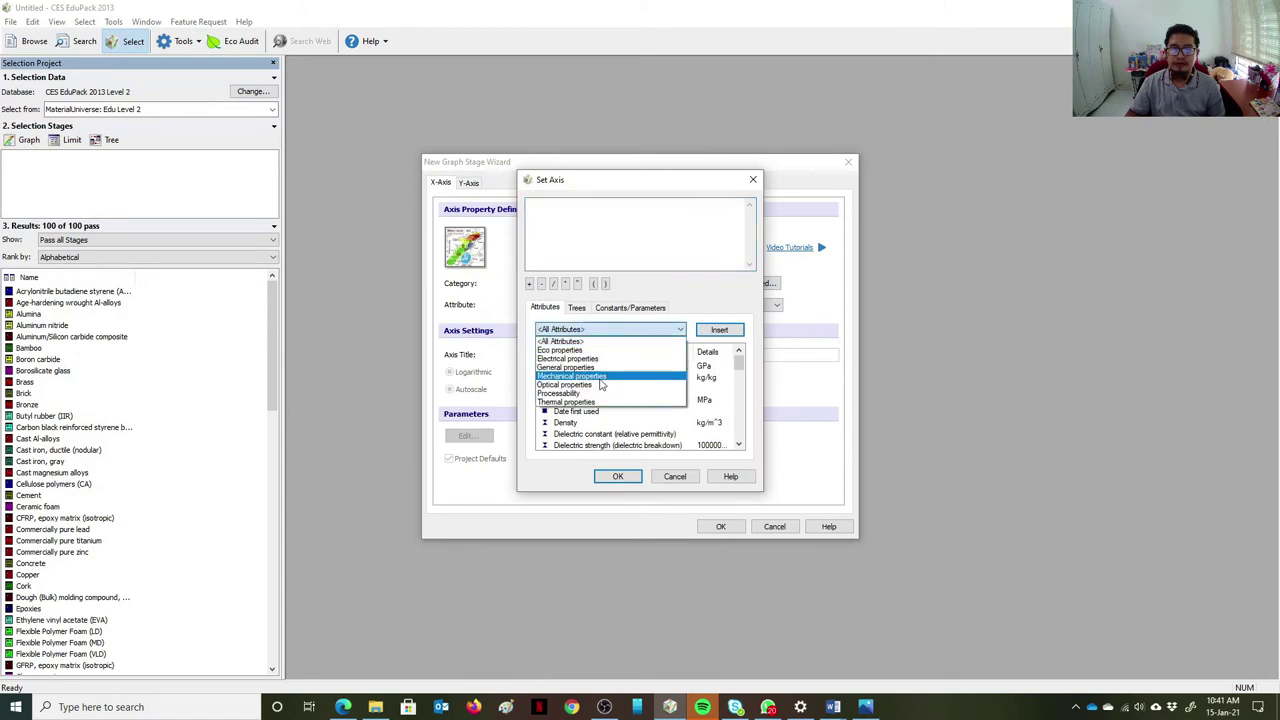
click(604, 376)
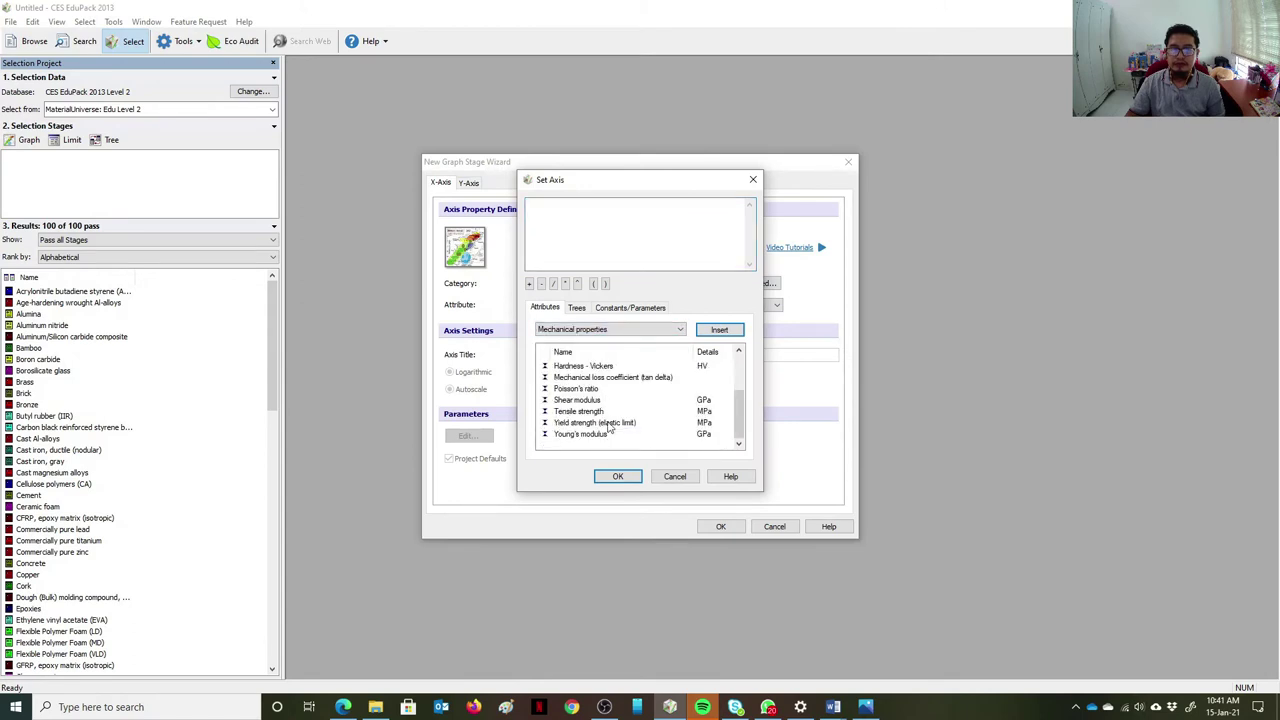
click(608, 423)
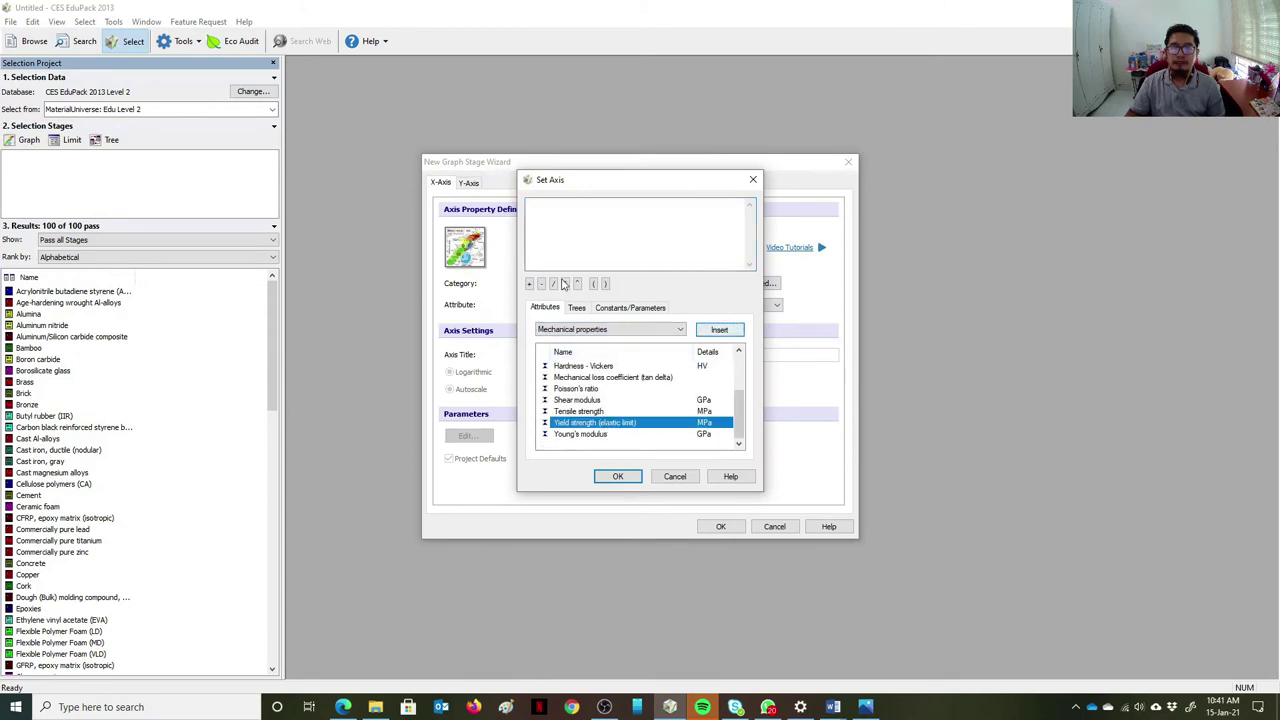
click(594, 284)
click(553, 284)
Step: Complete the X-axis expression with Density and a closing parenthesis, and create the material selection chart
click(579, 331)
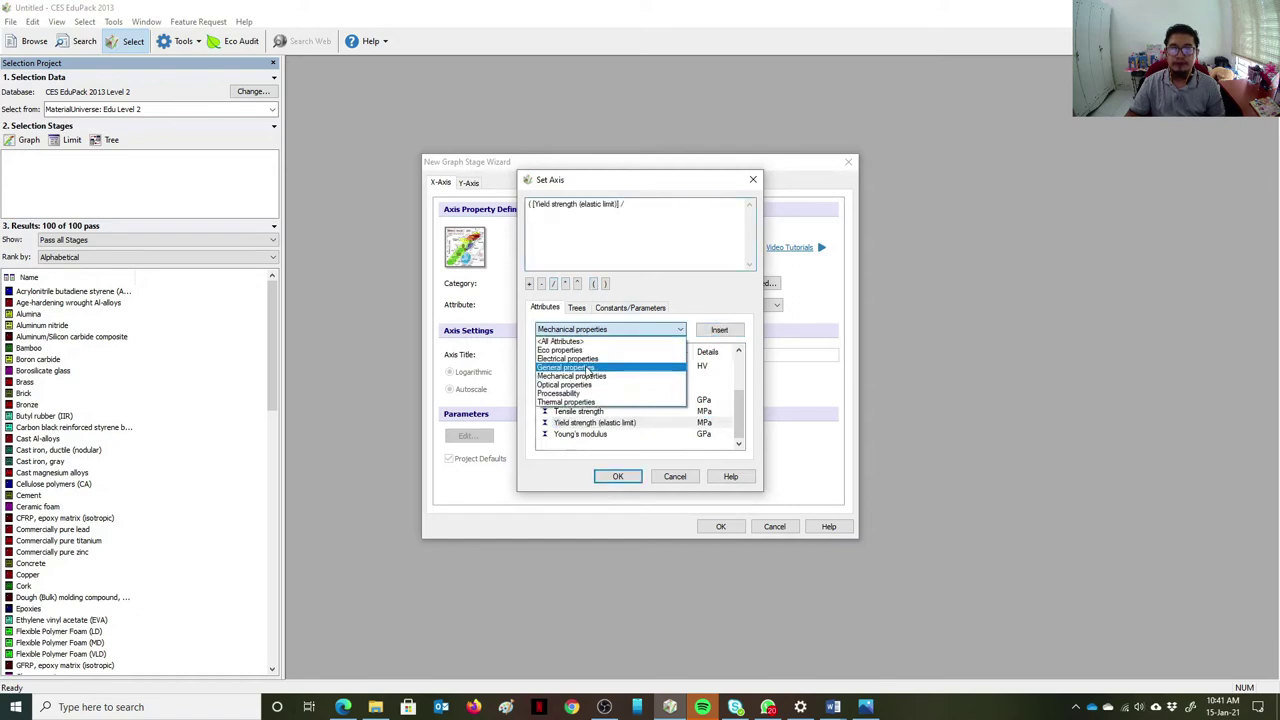
click(588, 369)
click(577, 379)
click(719, 330)
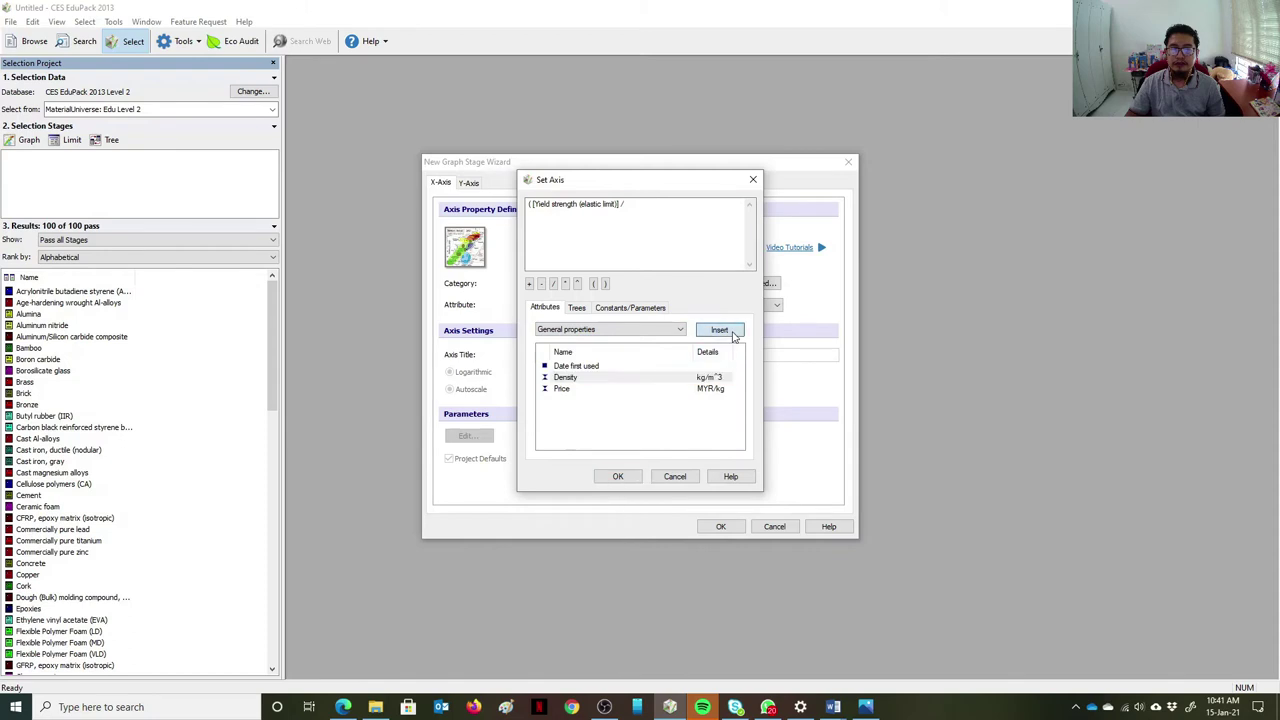
click(604, 284)
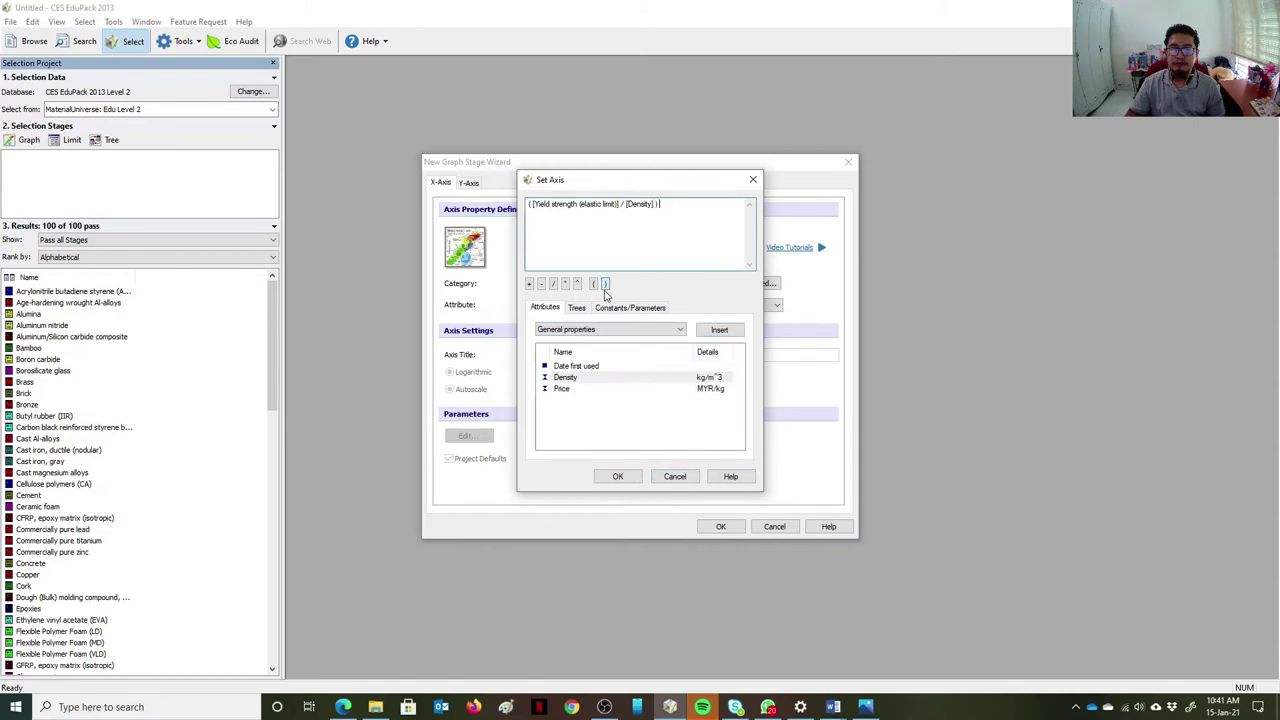
click(617, 476)
click(720, 526)
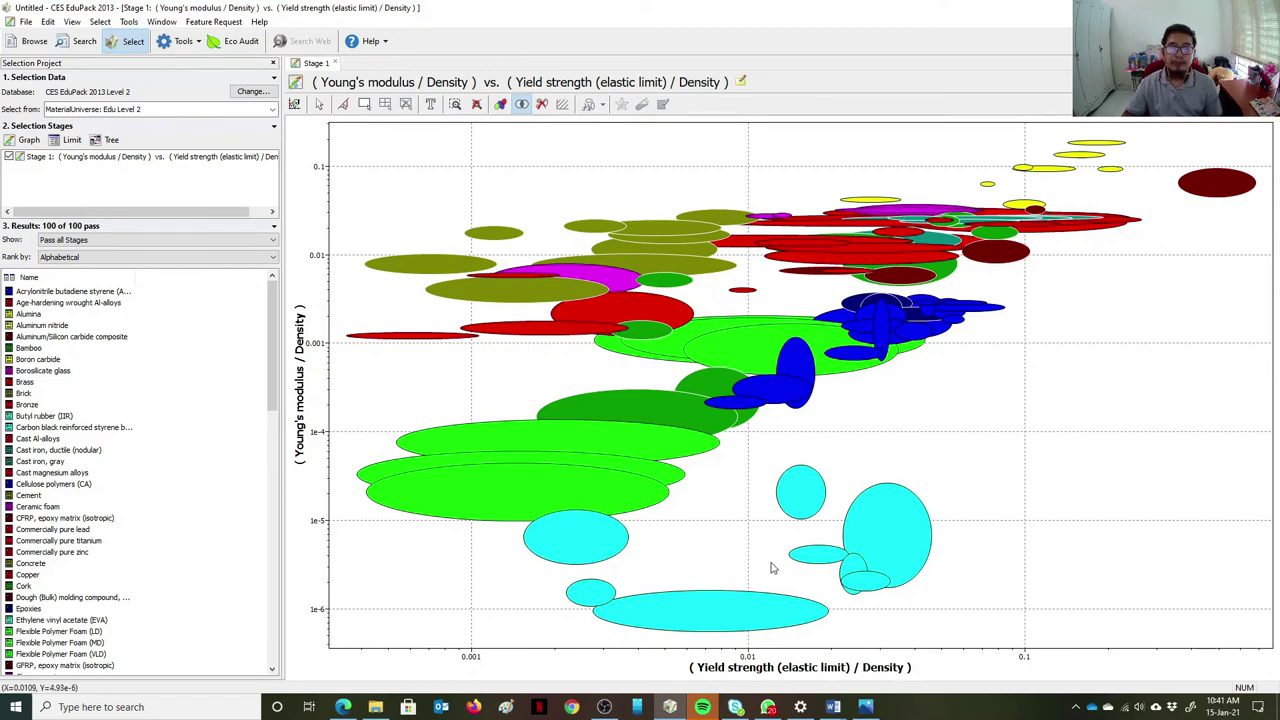
Step: Switch to the Word lab document and review the Equation 1 indices and the procedure for the selection chart
mouse_move(833, 707)
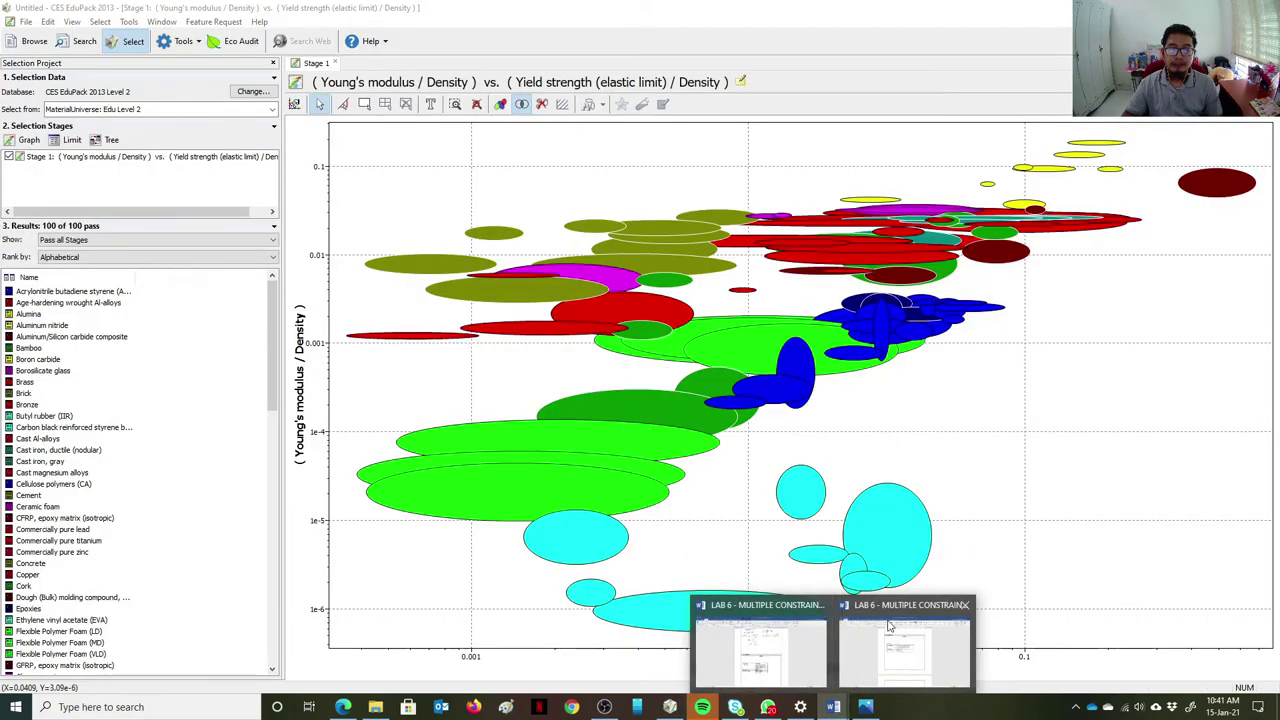
click(765, 640)
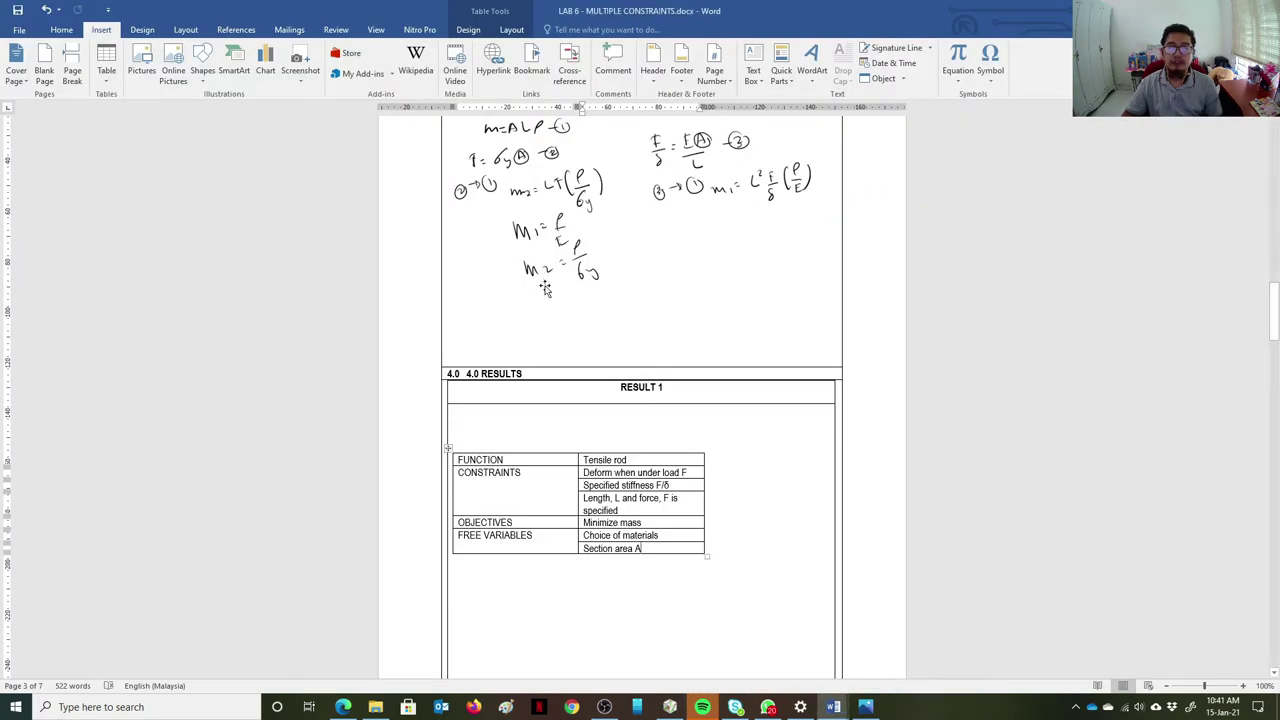
scroll(557, 316, down, 1)
scroll(557, 316, up, 4)
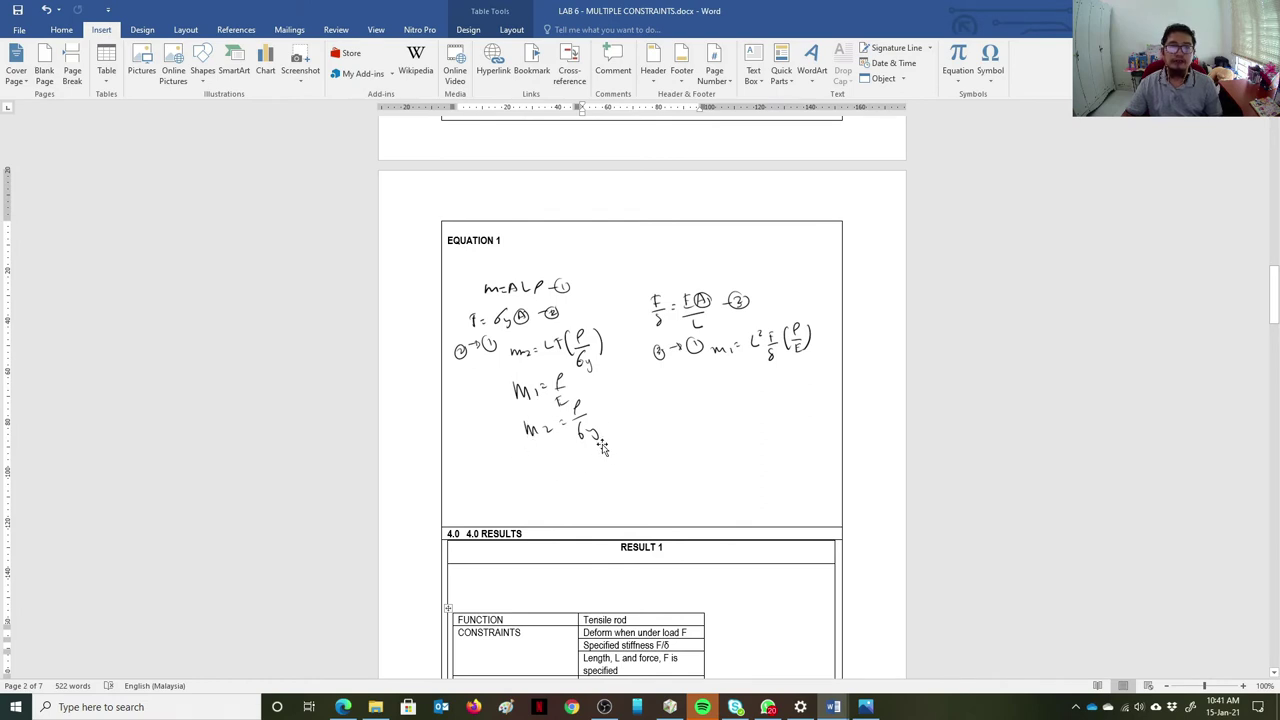
scroll(603, 450, up, 3)
scroll(621, 509, down, 2)
scroll(621, 509, up, 3)
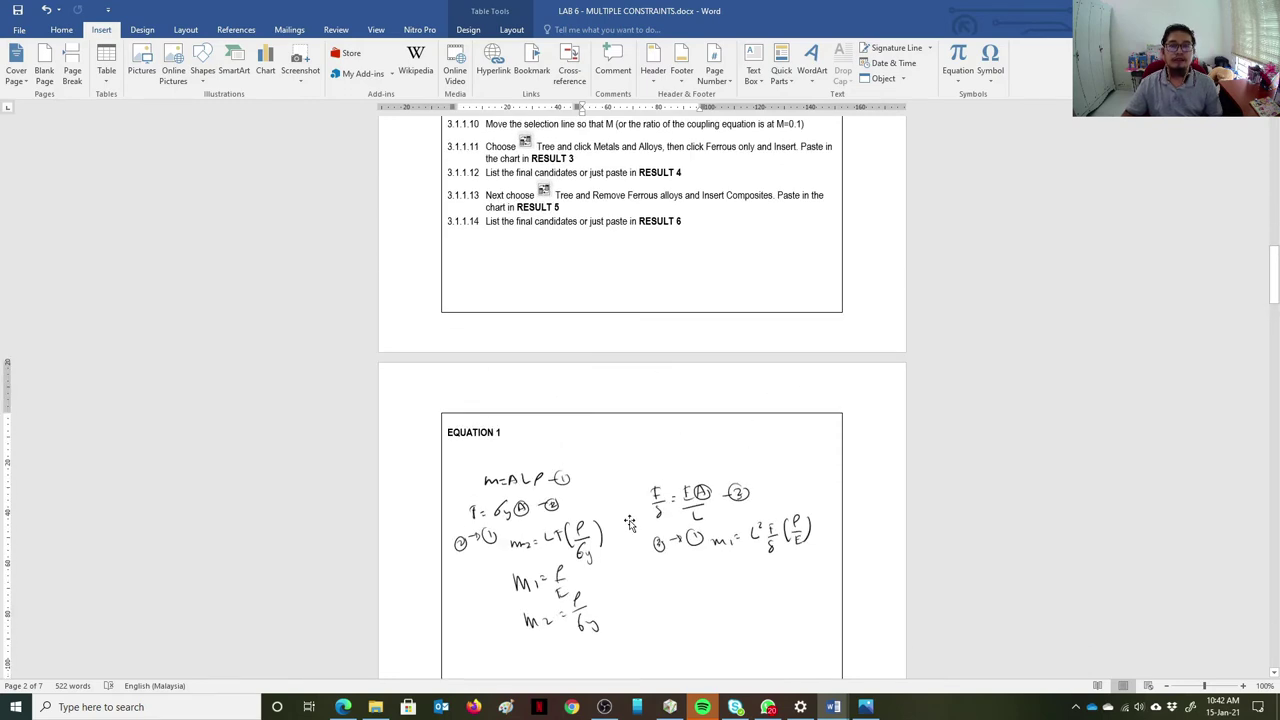
scroll(630, 523, up, 1)
scroll(630, 523, down, 4)
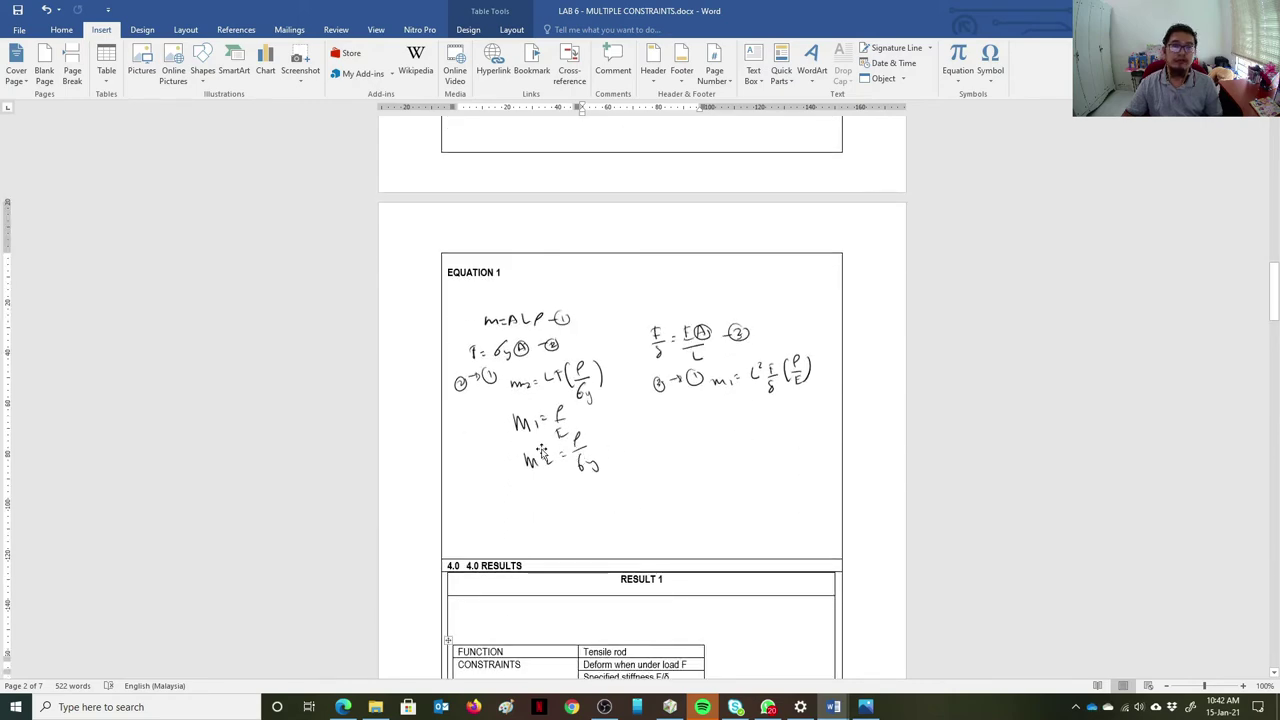
scroll(660, 390, up, 8)
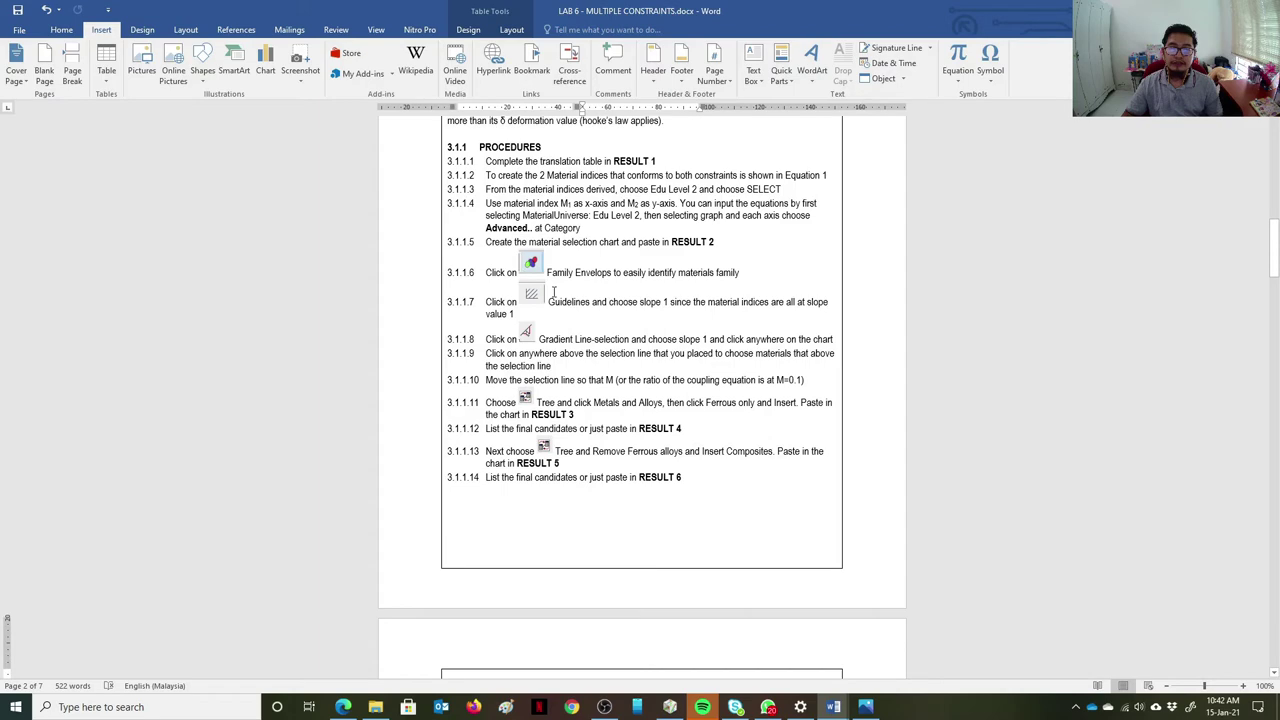
Step: Switch back to CES EduPack and show the family envelopes and guidelines of slope 1 on the chart
click(736, 707)
click(500, 105)
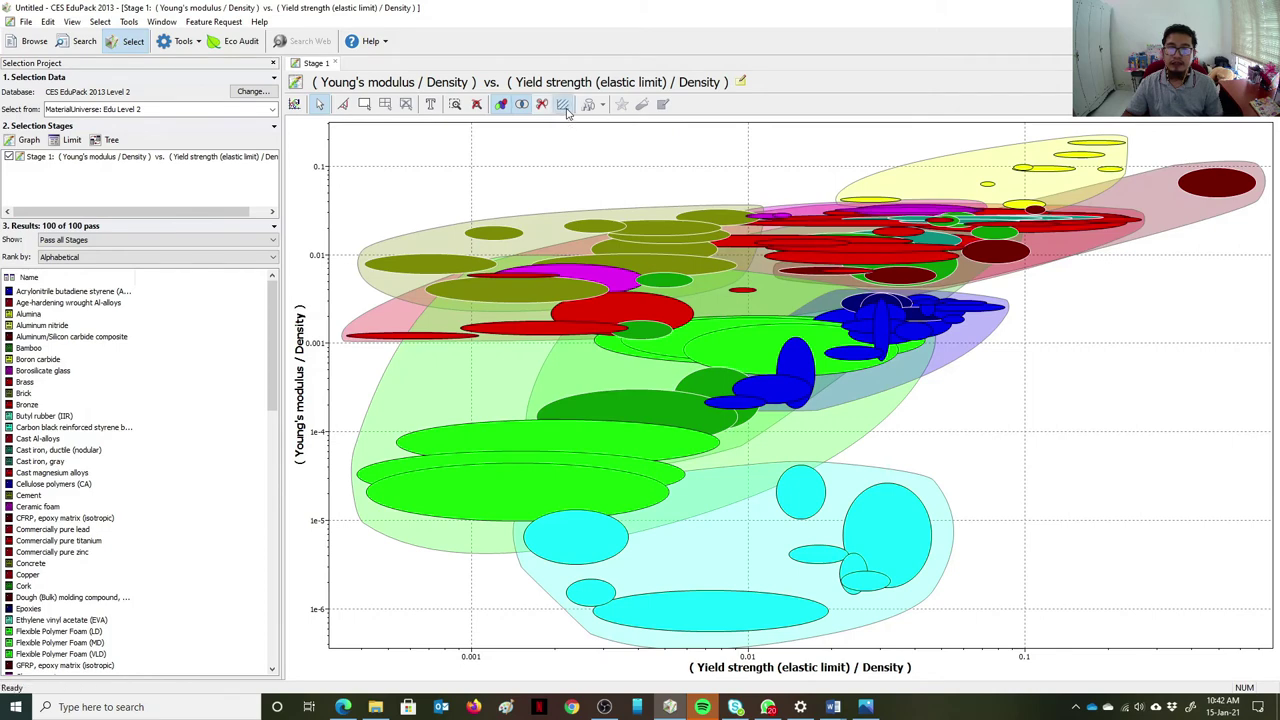
click(564, 106)
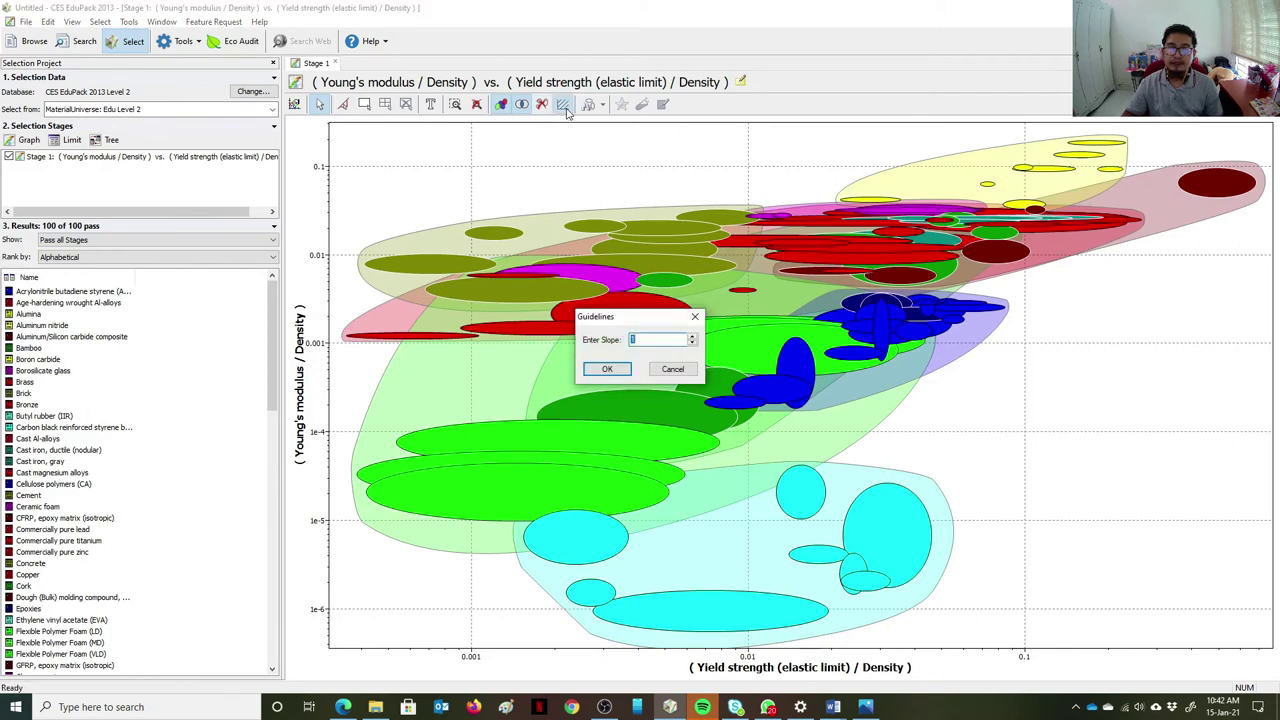
click(607, 369)
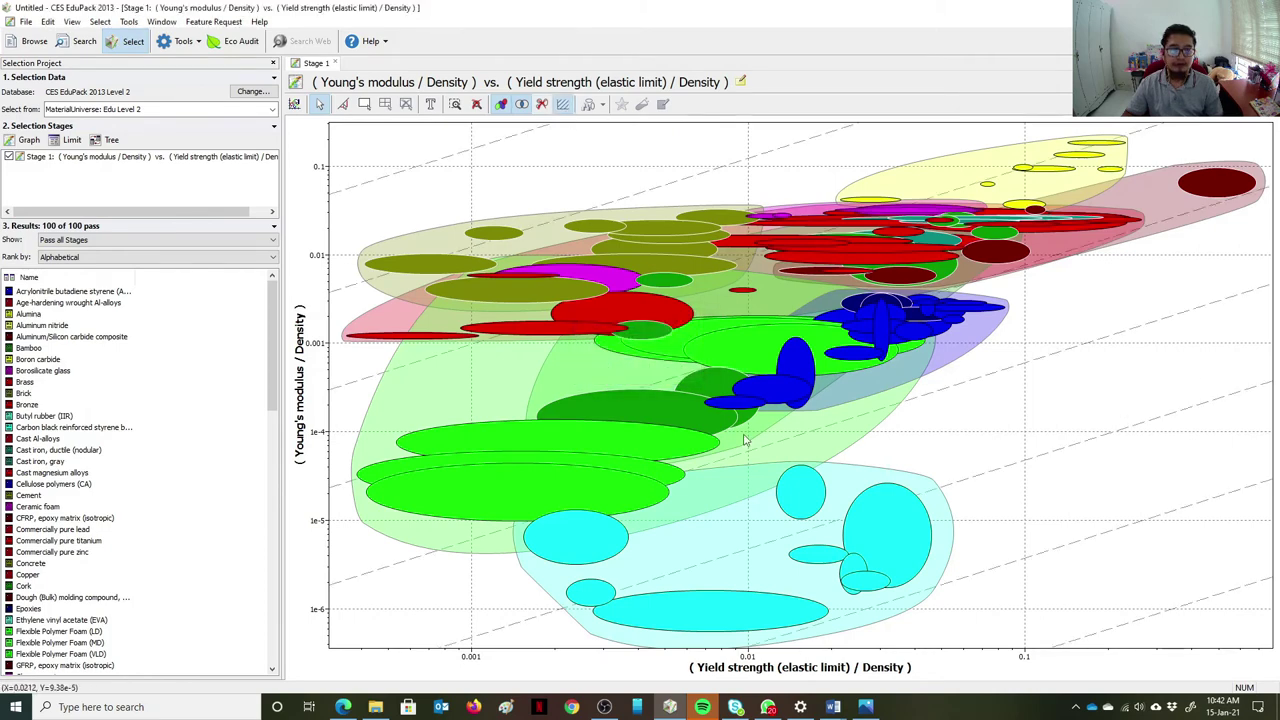
Step: Check the procedure in the Word document, return to CES EduPack, and place a slope 1 selection line on the chart, keeping materials above it
mouse_move(830, 708)
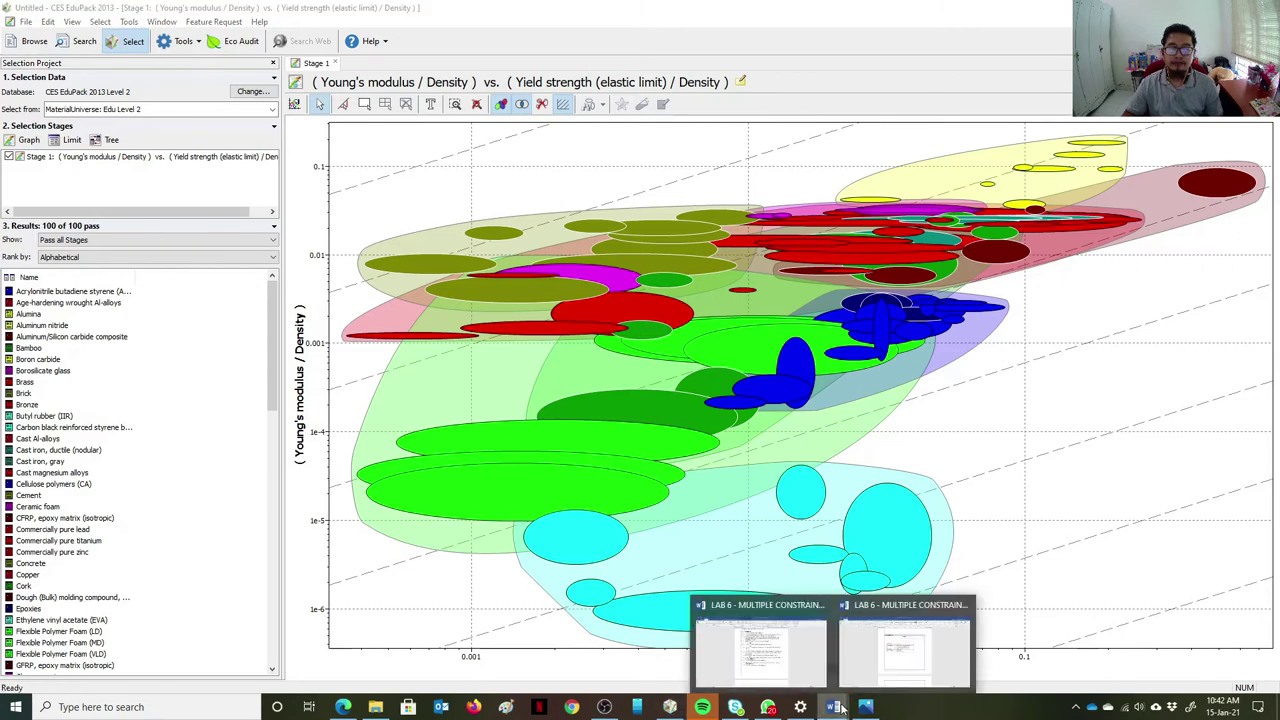
click(800, 672)
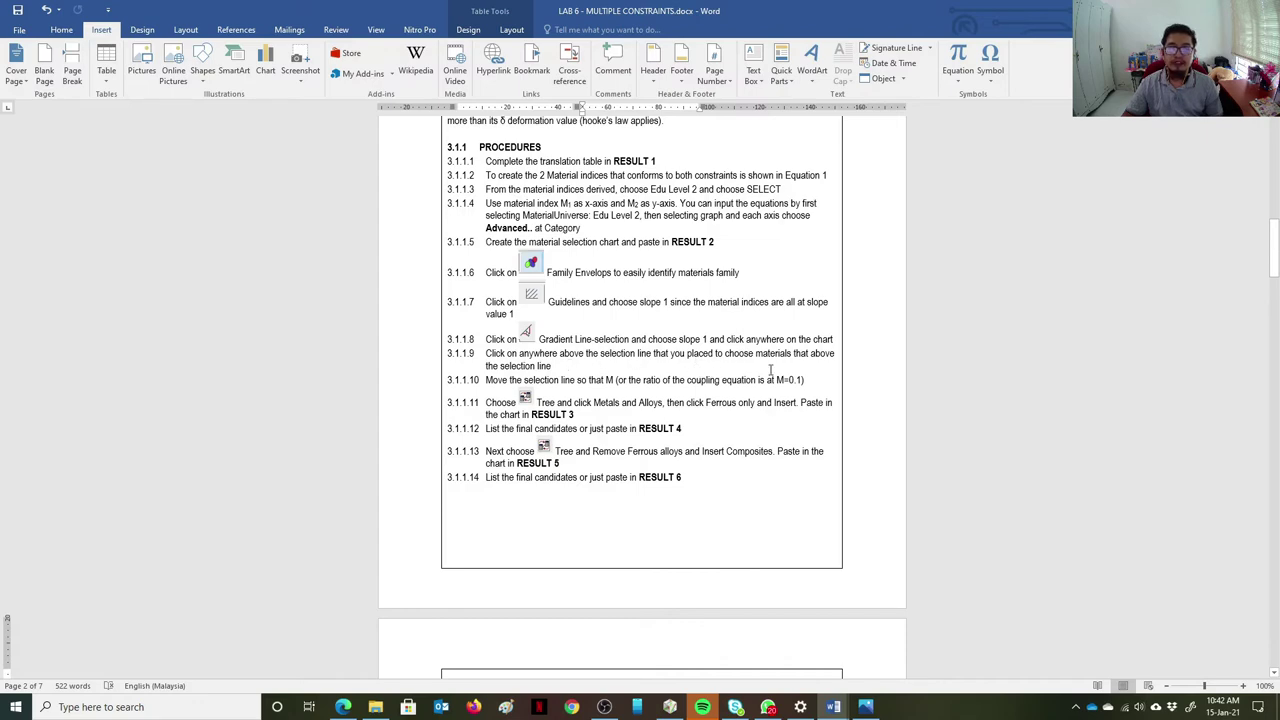
key(alt+Tab)
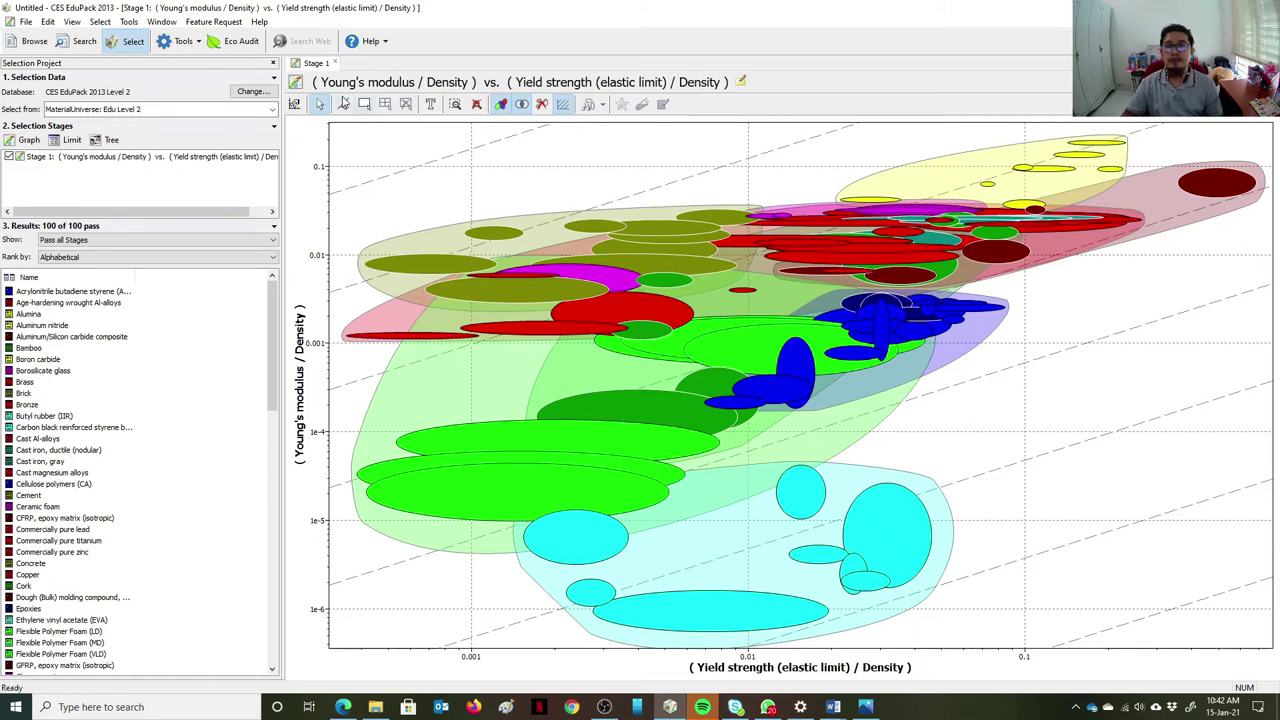
click(347, 108)
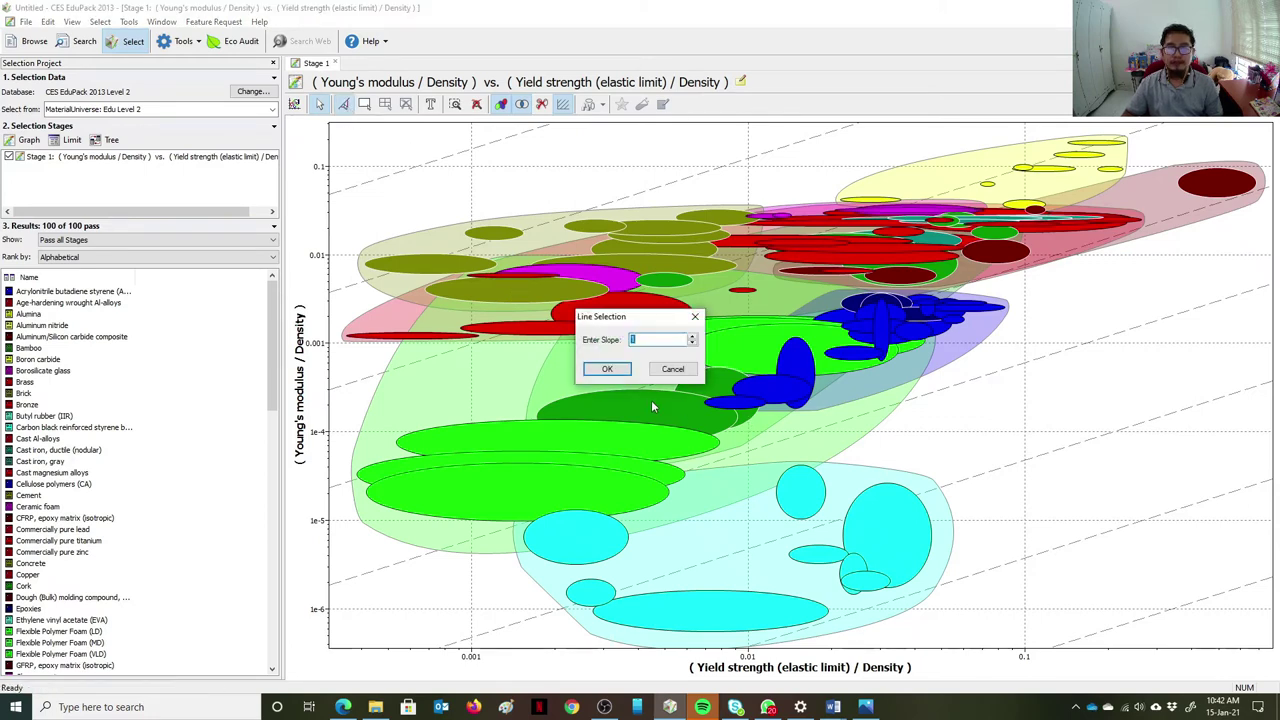
click(607, 369)
click(604, 416)
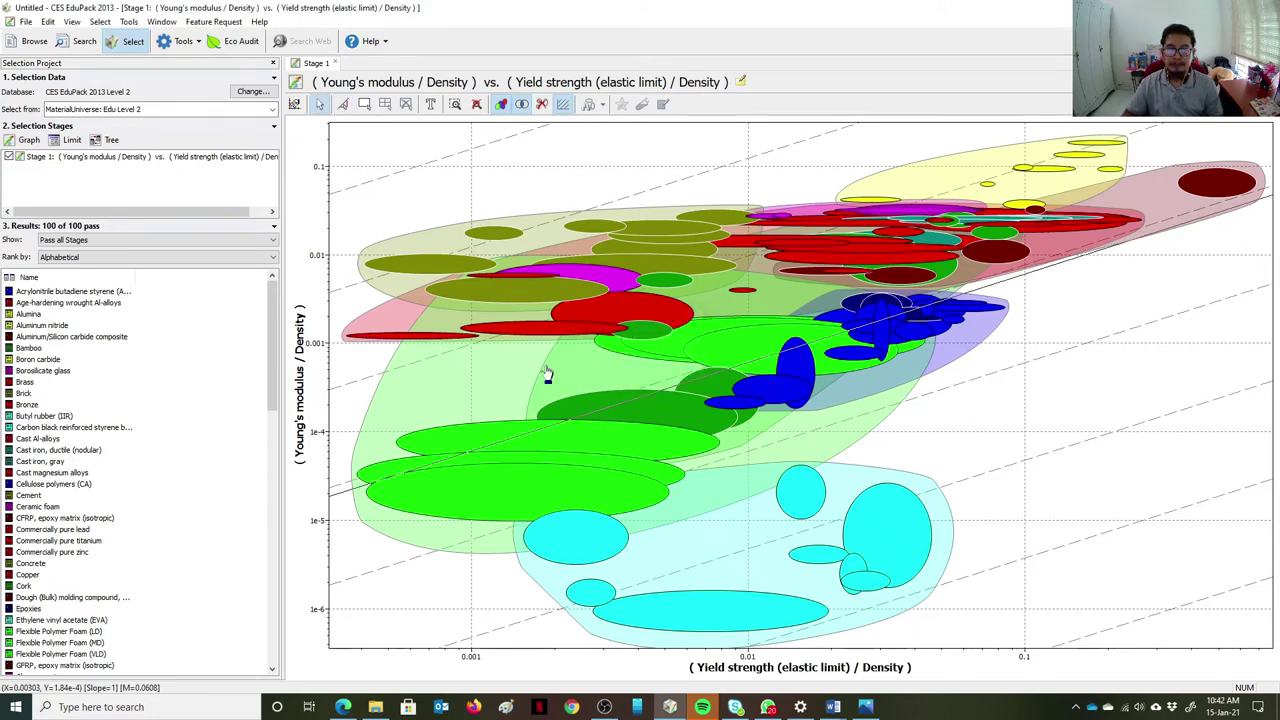
click(392, 200)
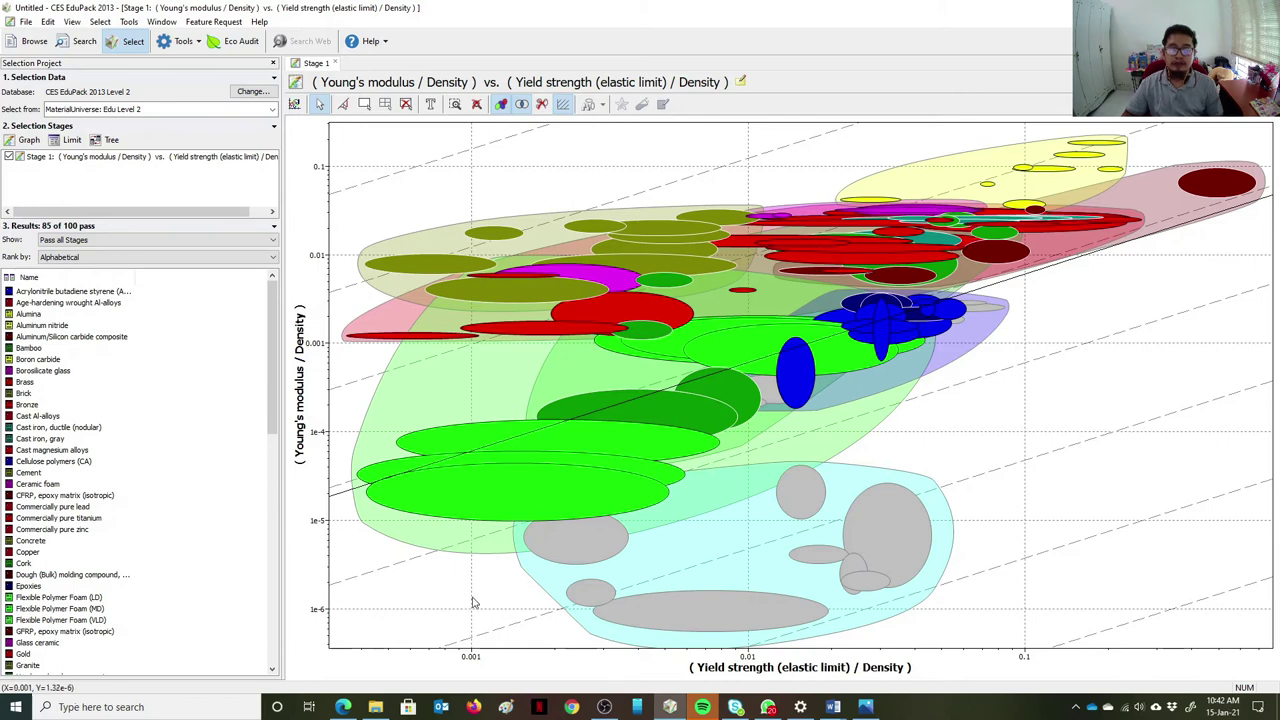
Step: Check the target ratio in the Word document, and raise the selection line on the CES EduPack chart to M=0.1
key(alt+Tab)
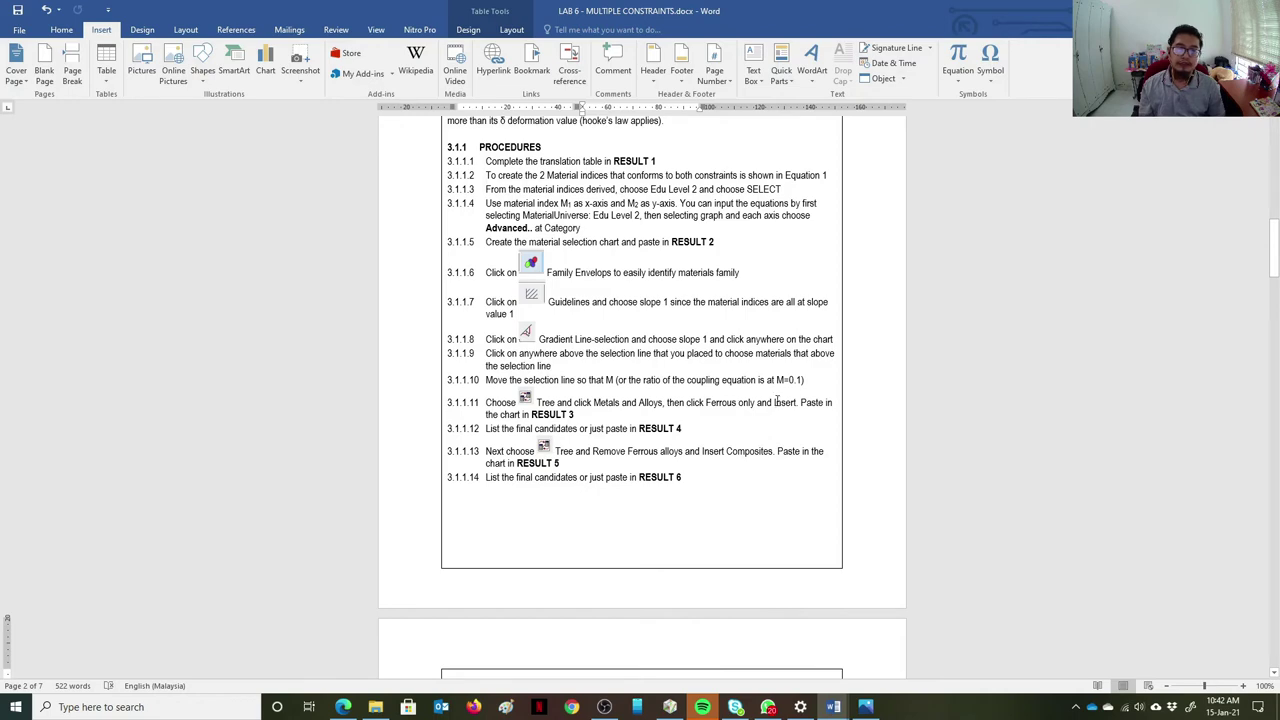
key(alt+Tab)
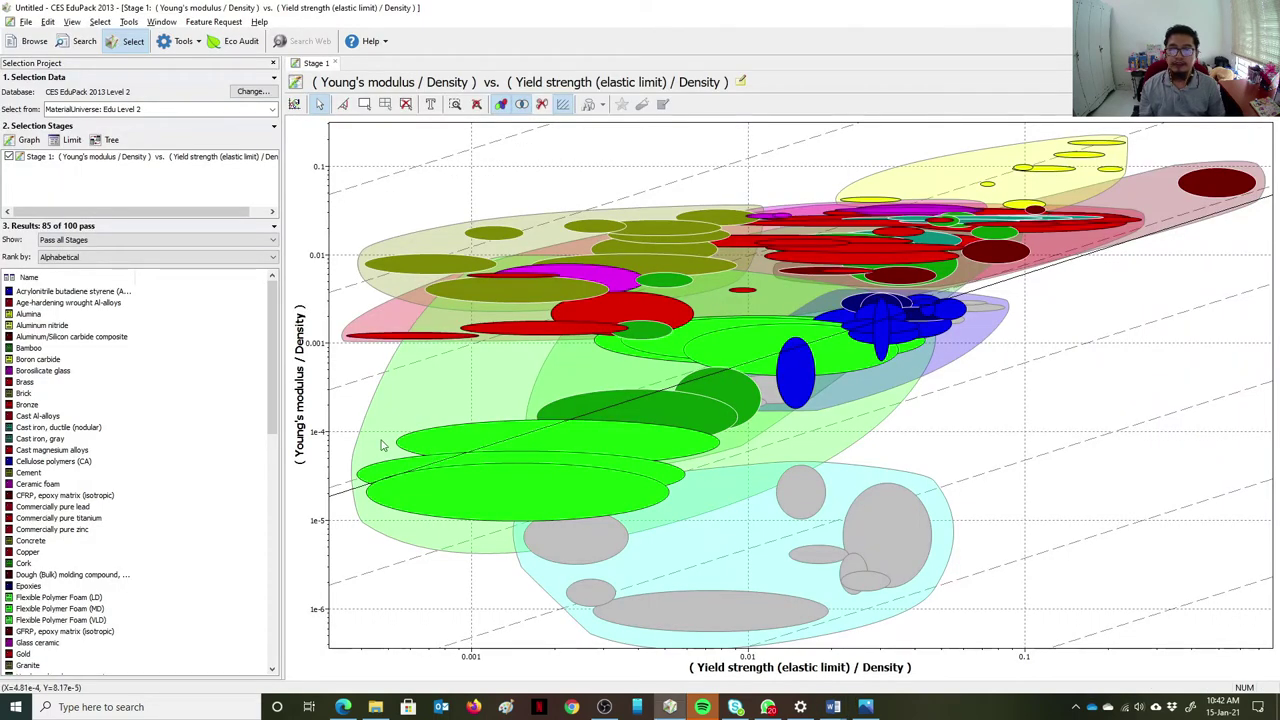
click(352, 493)
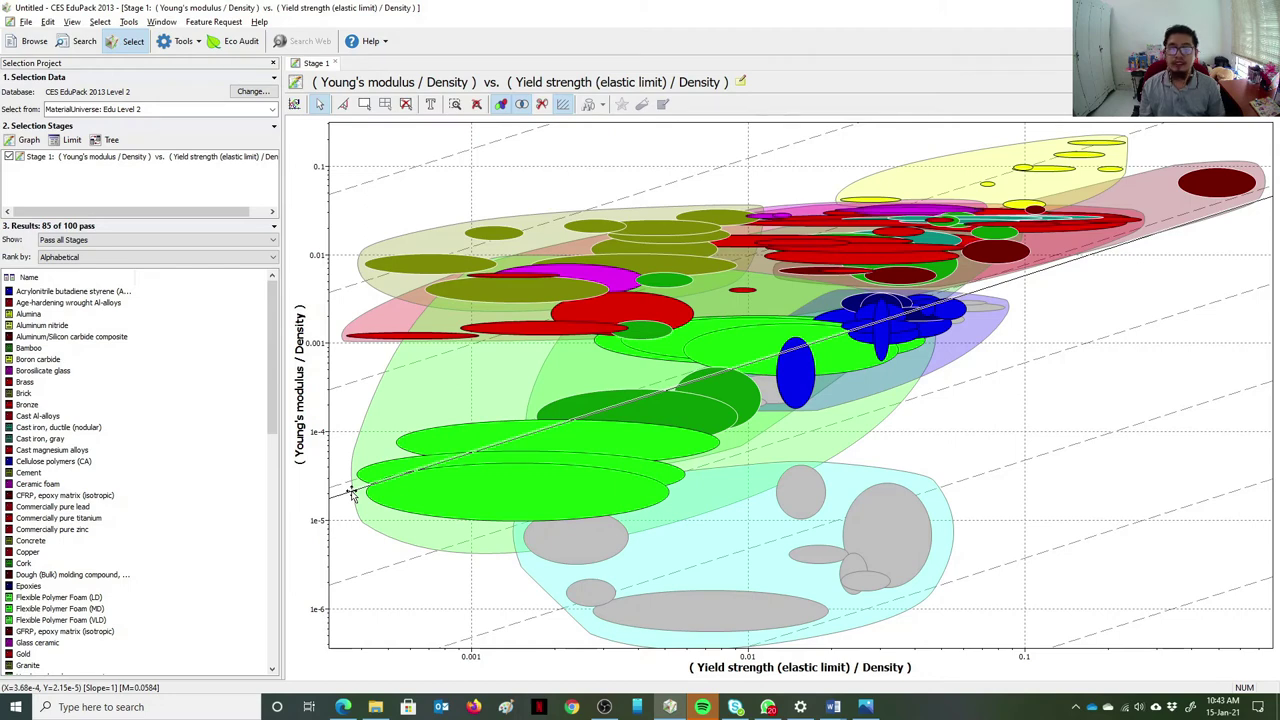
drag(350, 495, 329, 478)
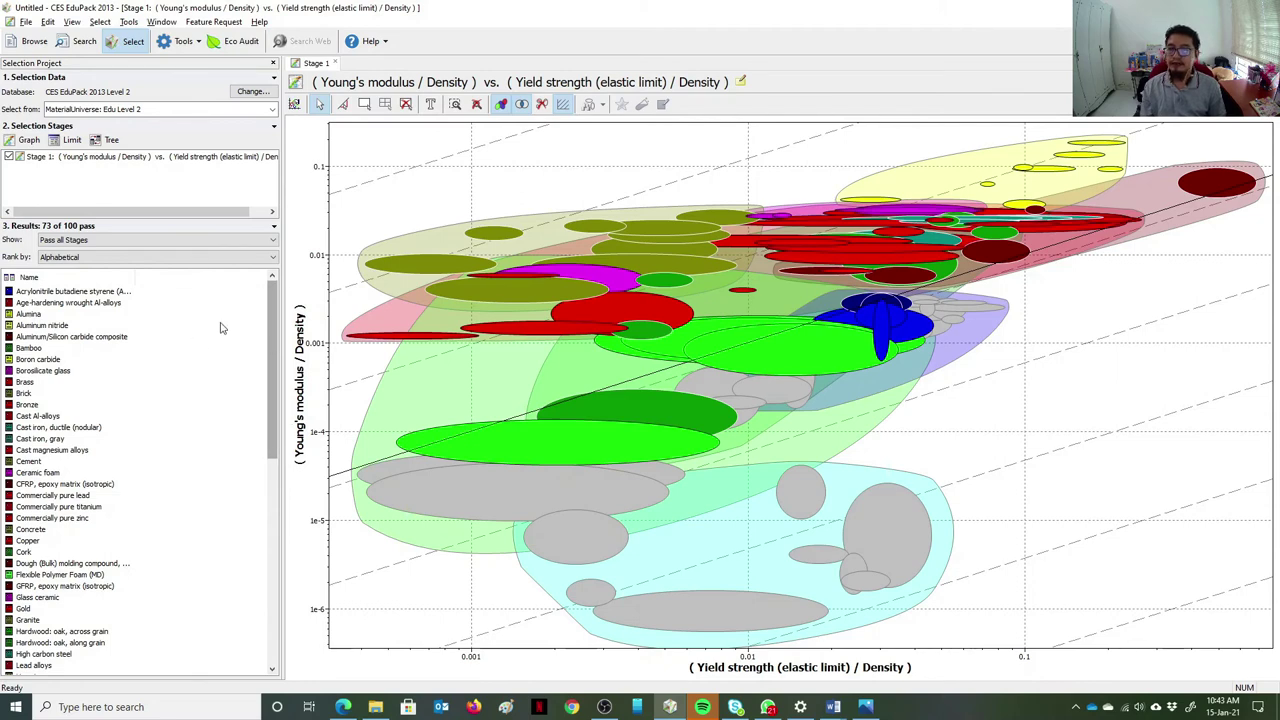
Step: Following the Word procedure, add a CES EduPack tree stage limited to Ferrous under Metals and alloys, and show its effect on the Stage 1 chart
key(alt+Tab)
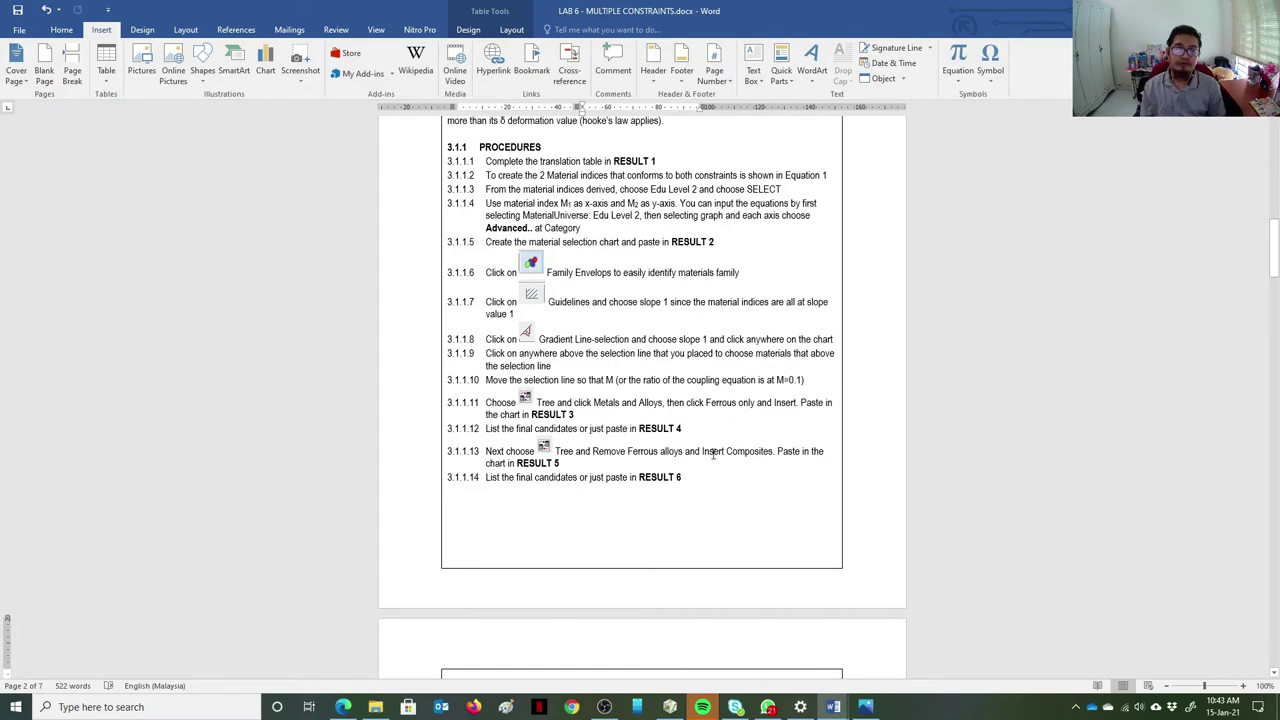
key(alt+Tab)
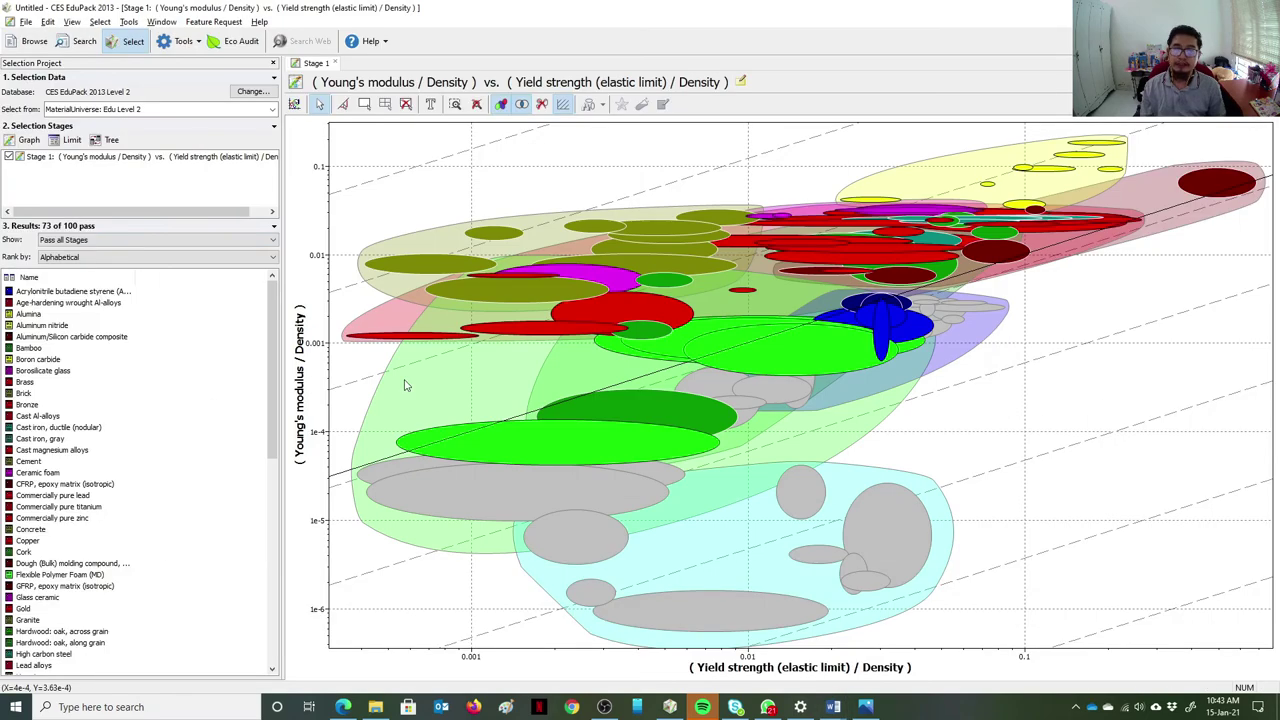
click(108, 140)
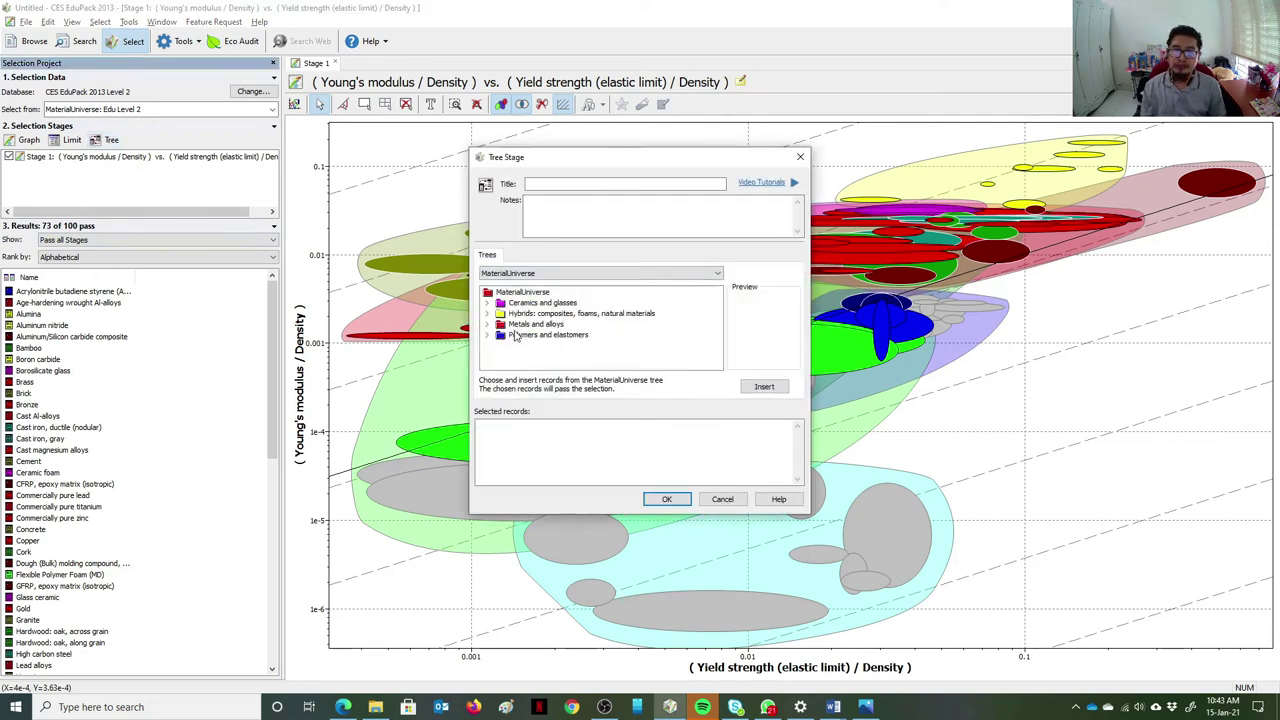
click(488, 325)
click(523, 337)
click(763, 387)
click(667, 499)
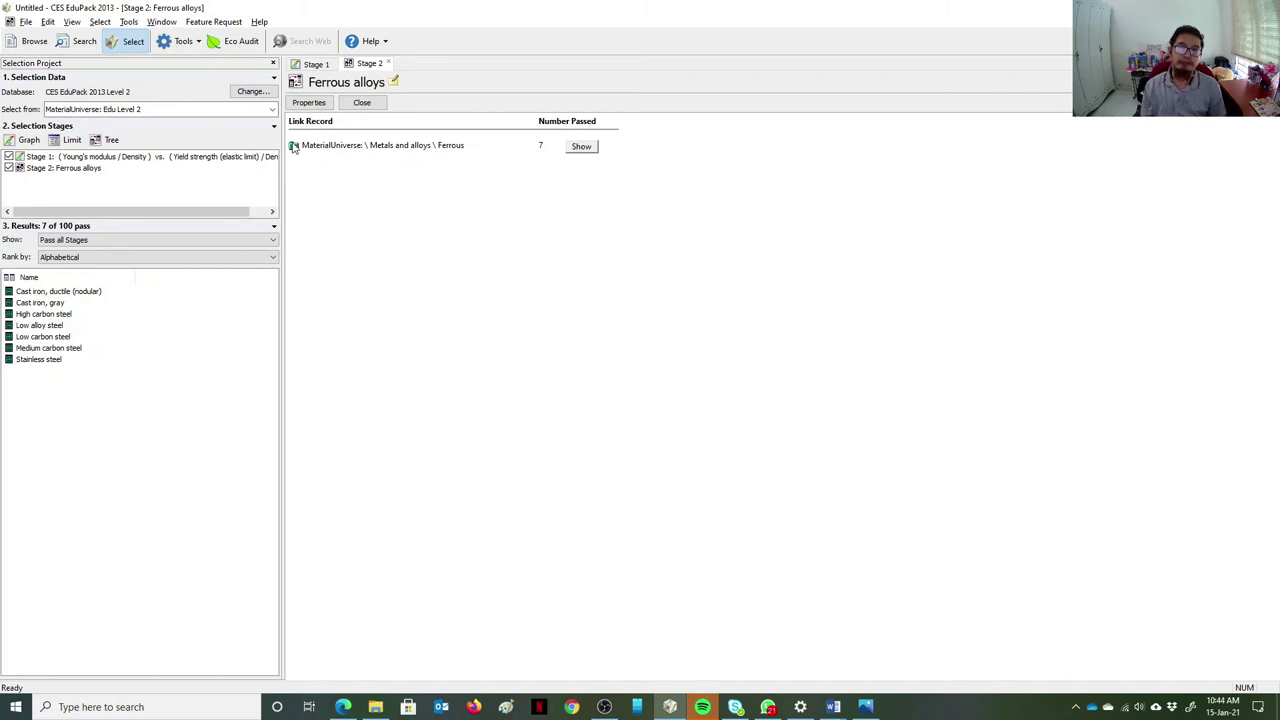
click(318, 64)
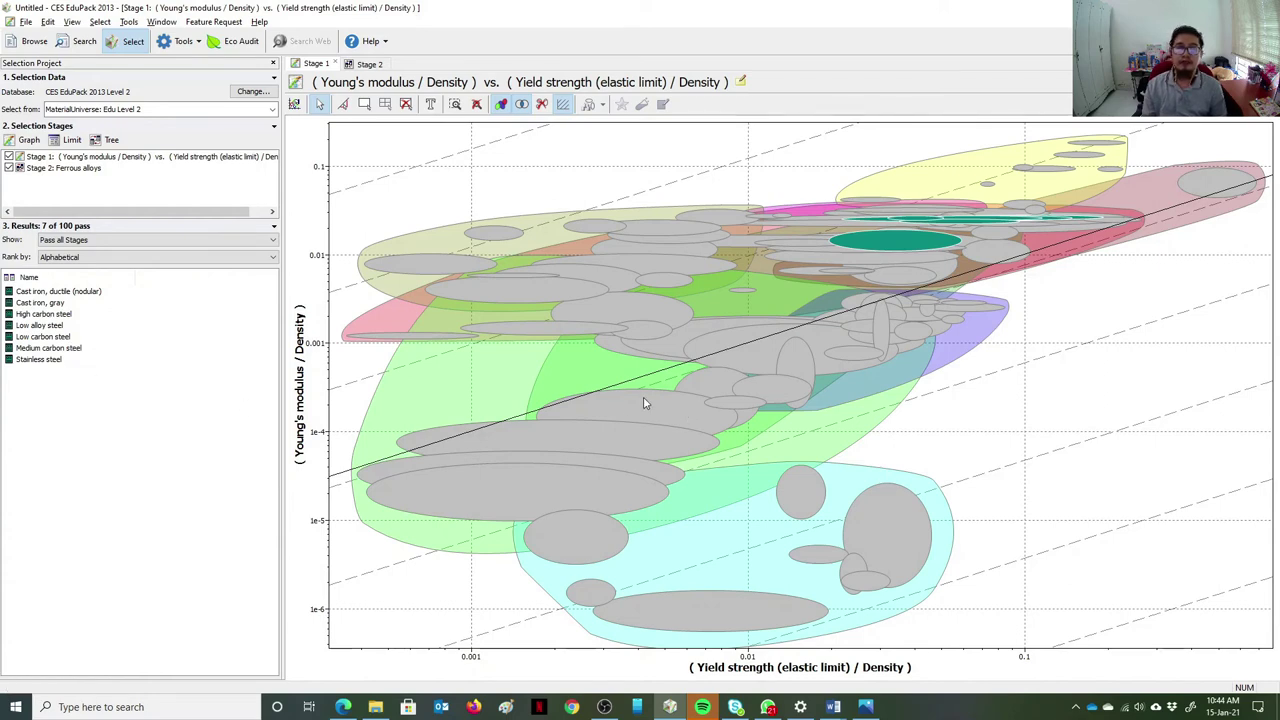
Step: Review the remaining procedure in the Word document, and label the gray cast iron bubble on the CES EduPack chart below the selection line
key(alt+Tab)
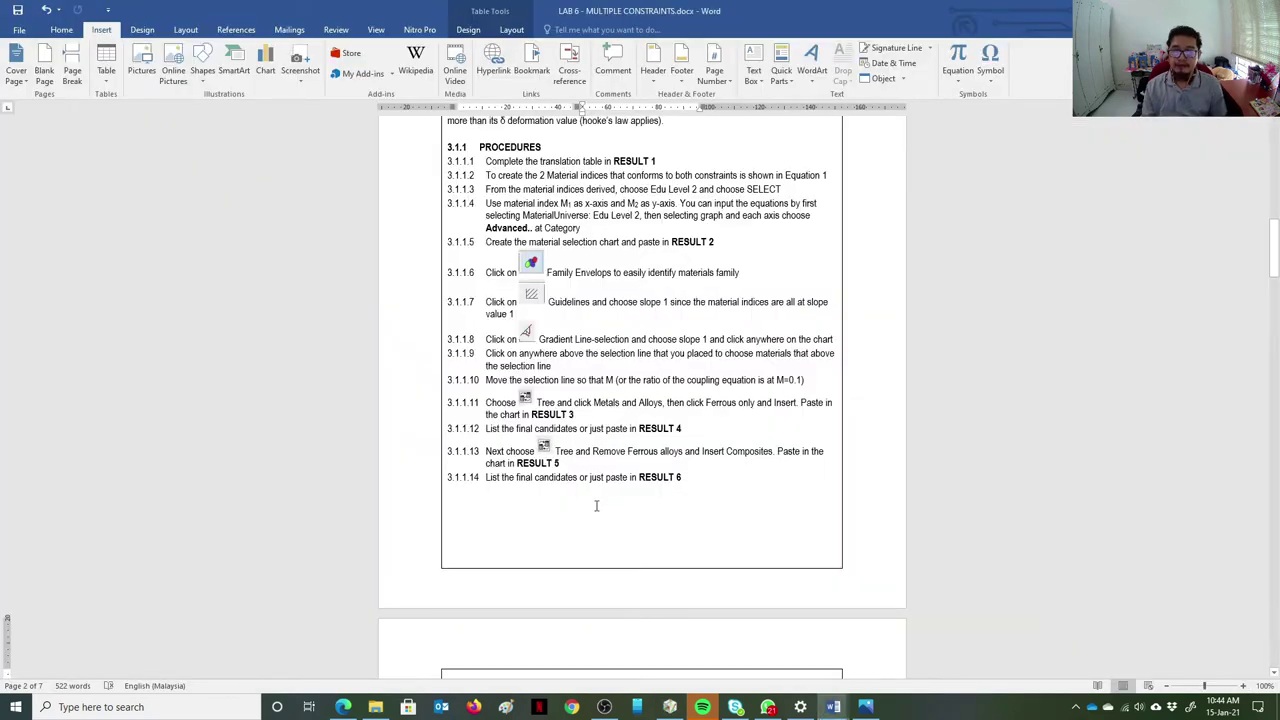
scroll(590, 481, down, 1)
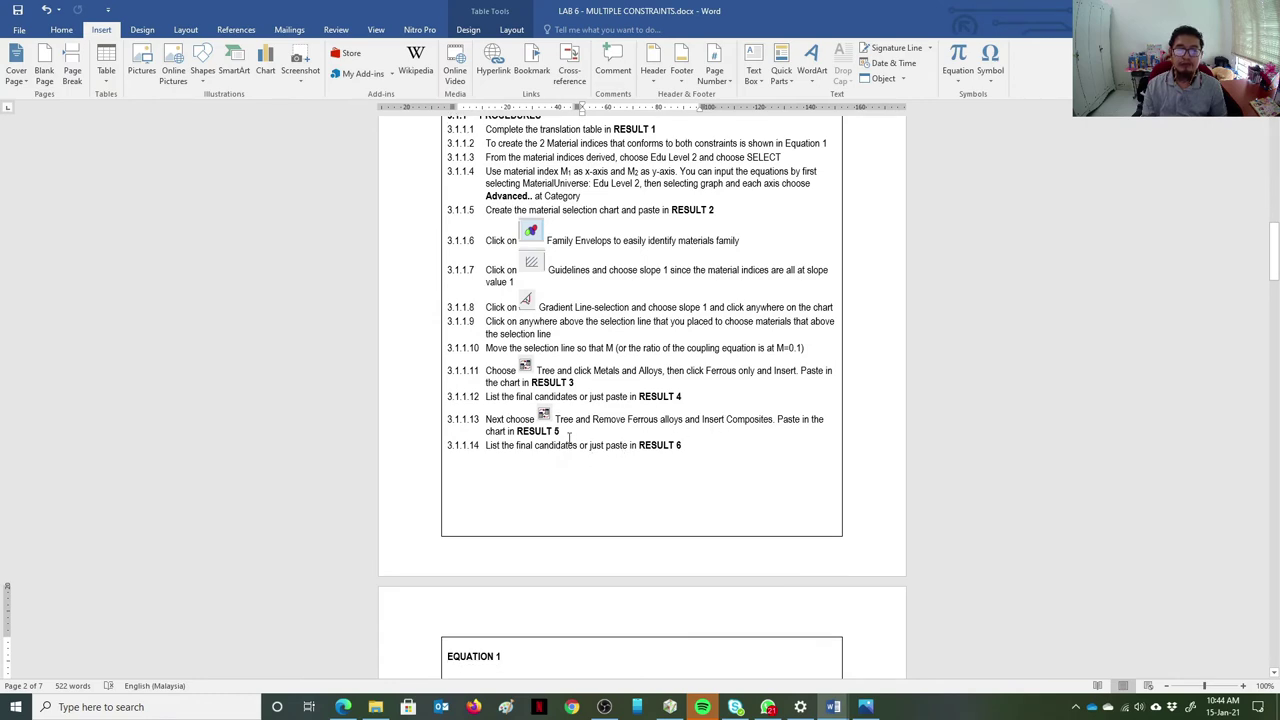
key(alt+Tab)
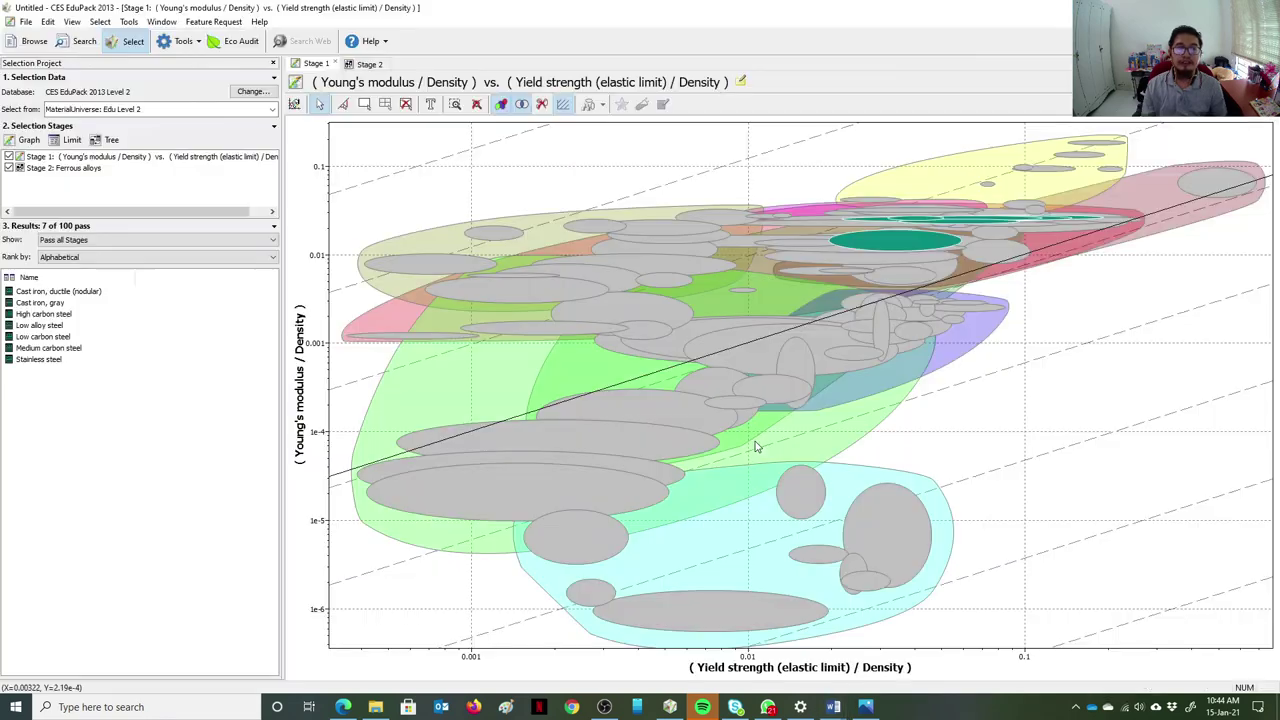
drag(910, 250, 982, 405)
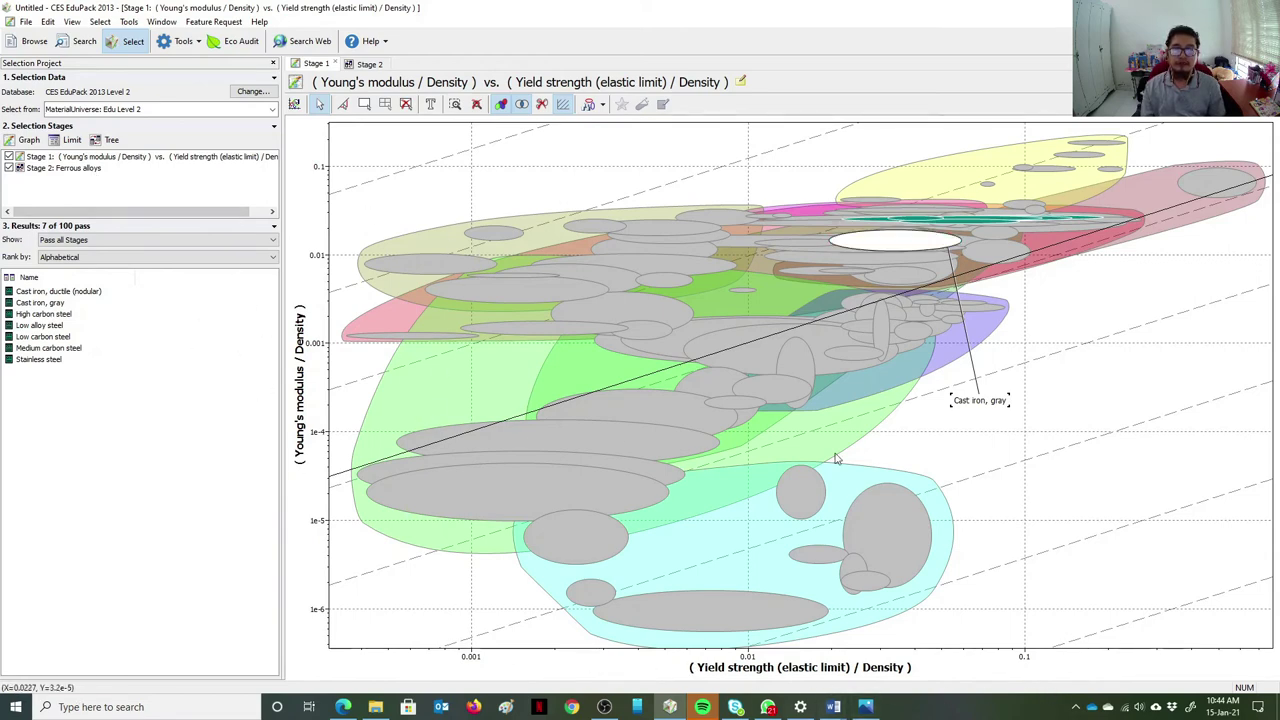
Step: Delete the Ferrous alloys selection stage from the project
click(92, 168)
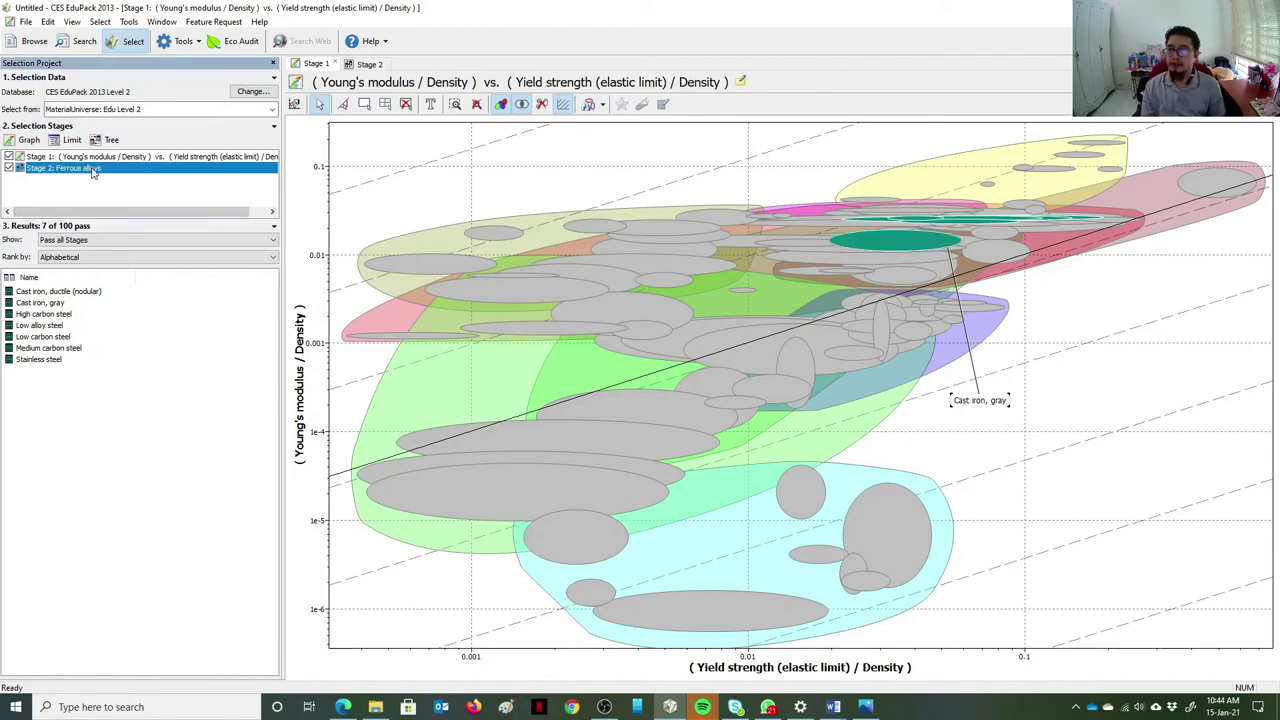
right_click(90, 168)
click(131, 244)
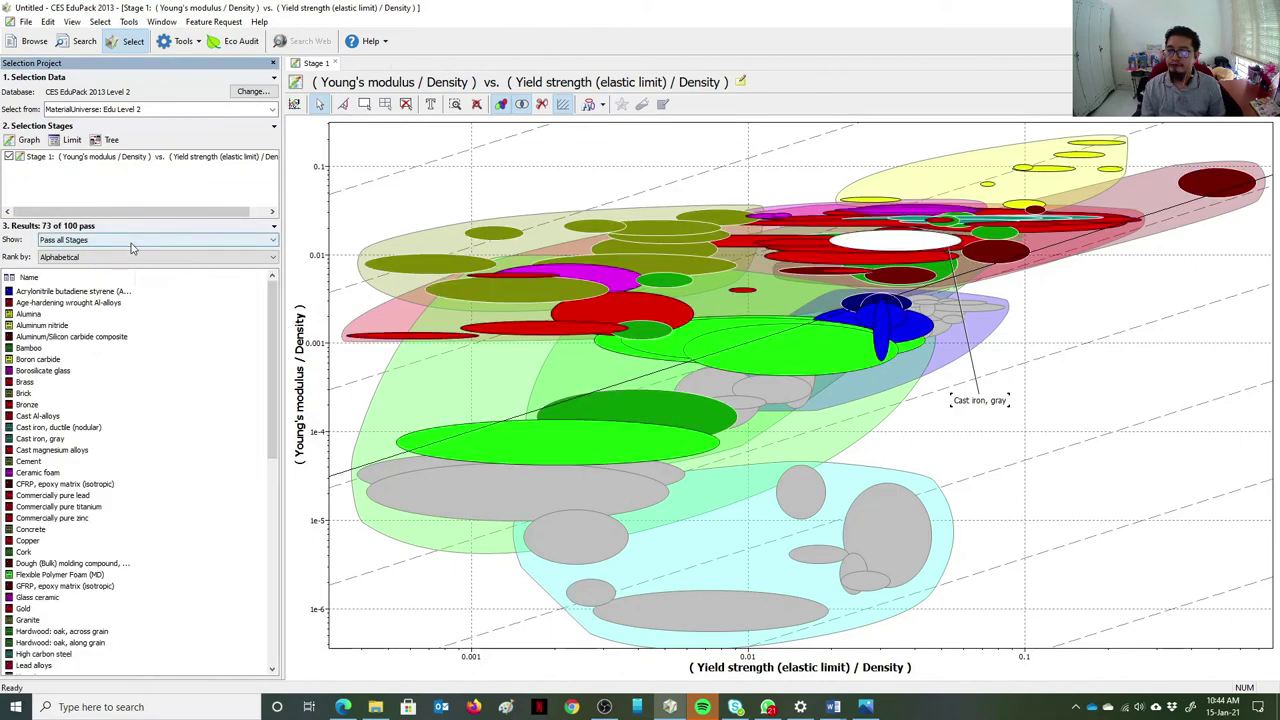
Step: Add a tree stage limited to Composites under Hybrids, and show its effect on the Stage 1 chart
click(110, 141)
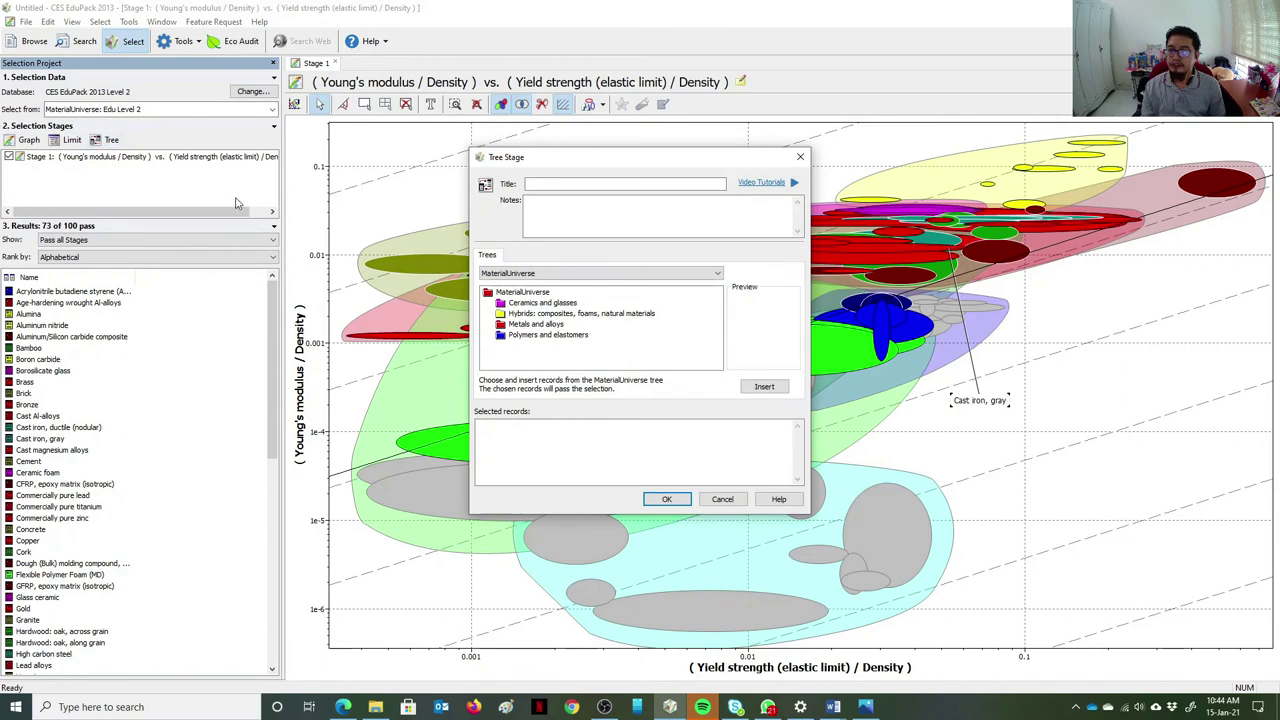
click(489, 315)
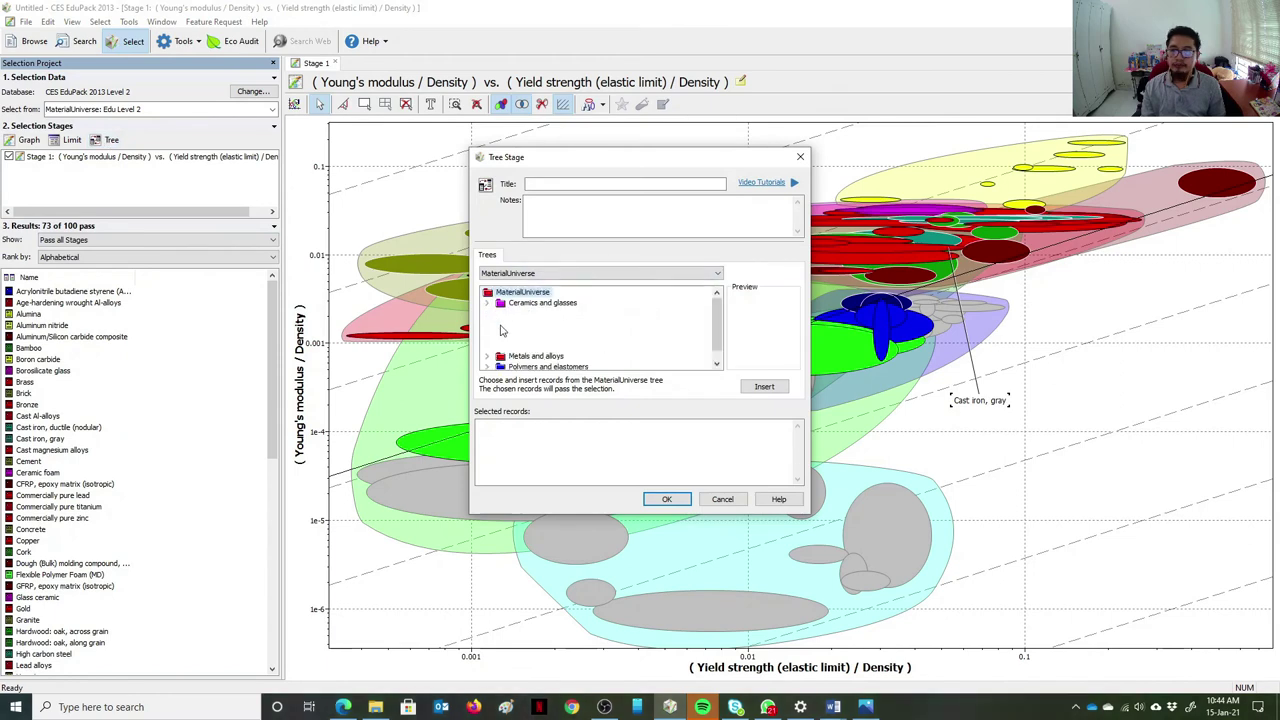
click(530, 326)
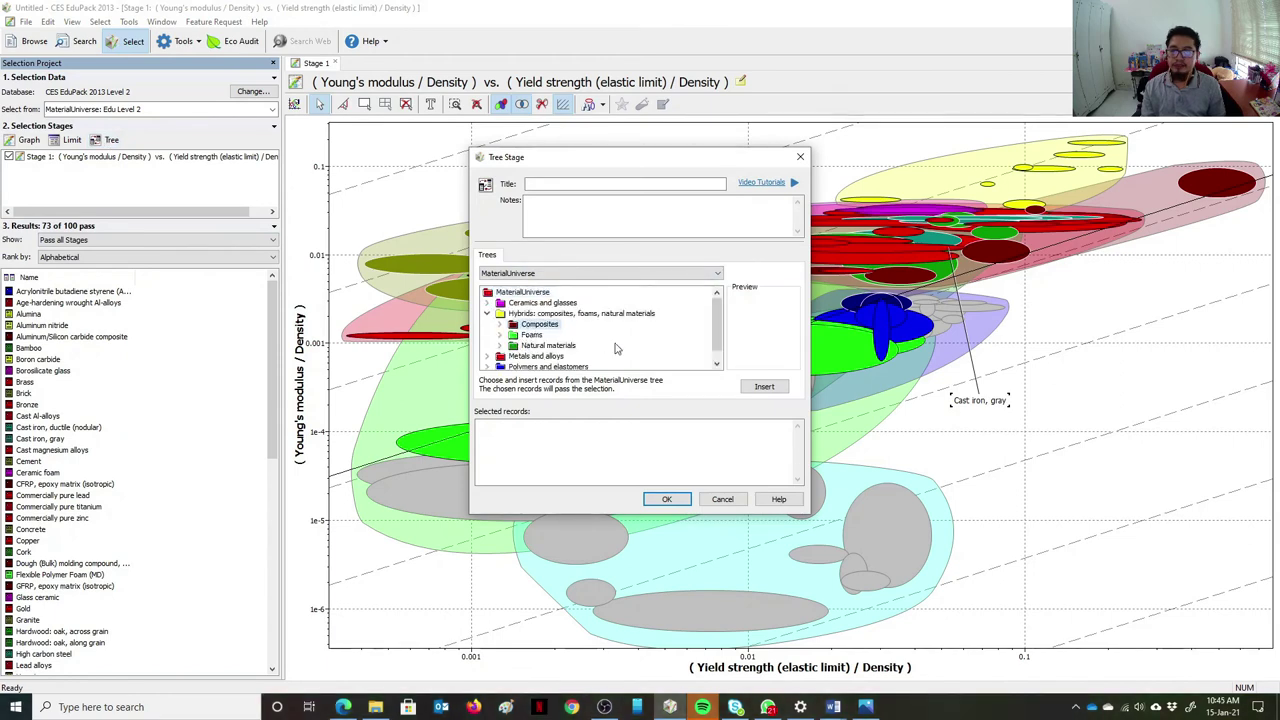
click(770, 387)
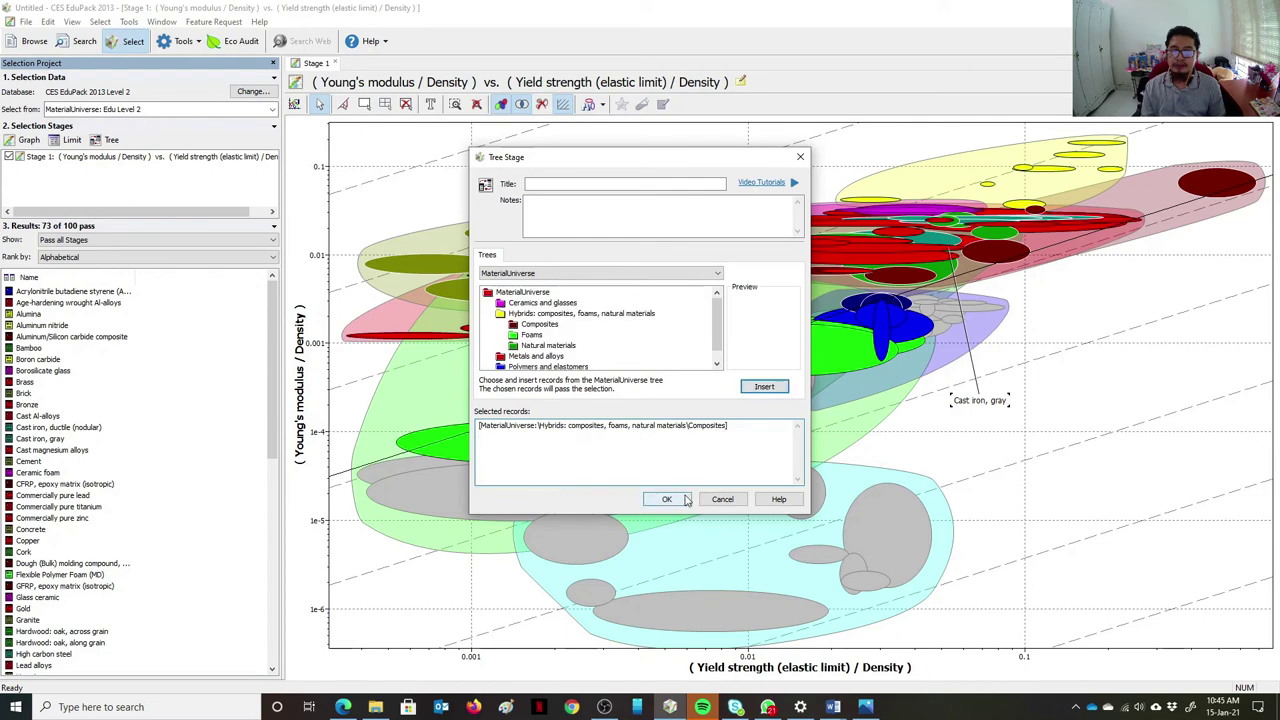
click(666, 499)
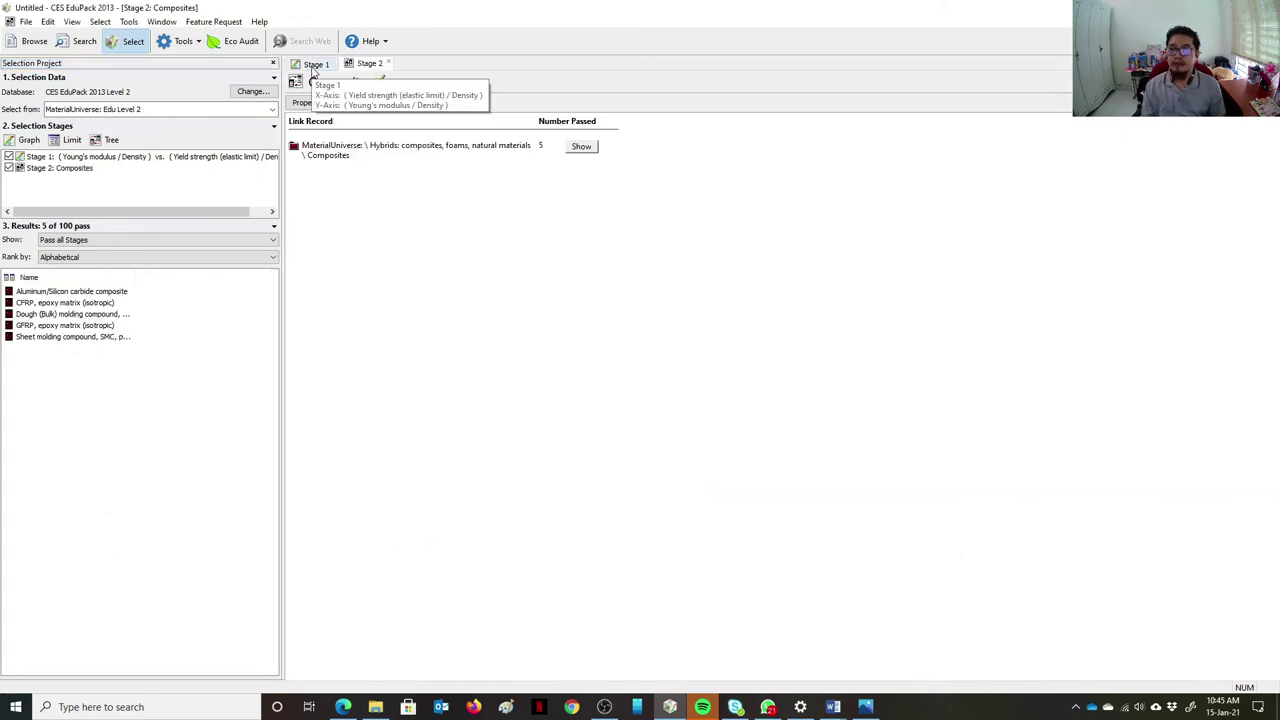
click(314, 64)
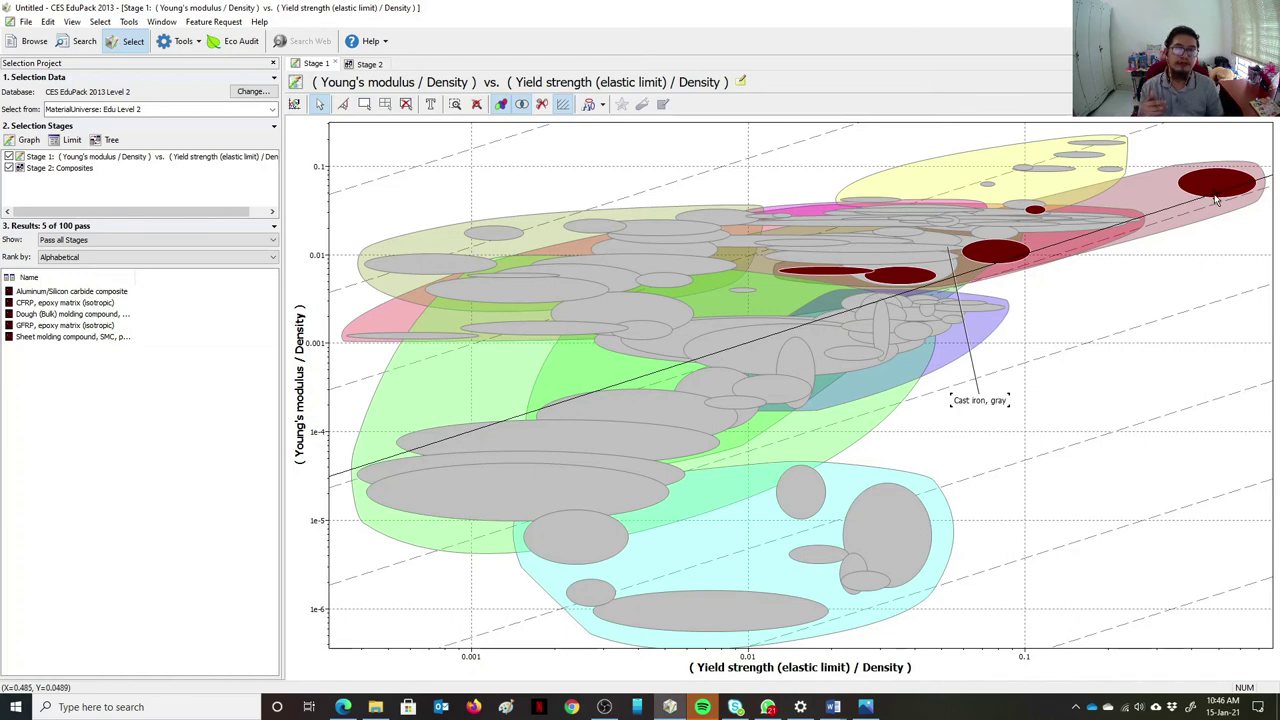
Step: Label the boron carbide and CFRP, epoxy matrix (isotropic) bubbles on the chart, placing the labels clear of the bubbles
click(1105, 143)
drag(1105, 143, 931, 149)
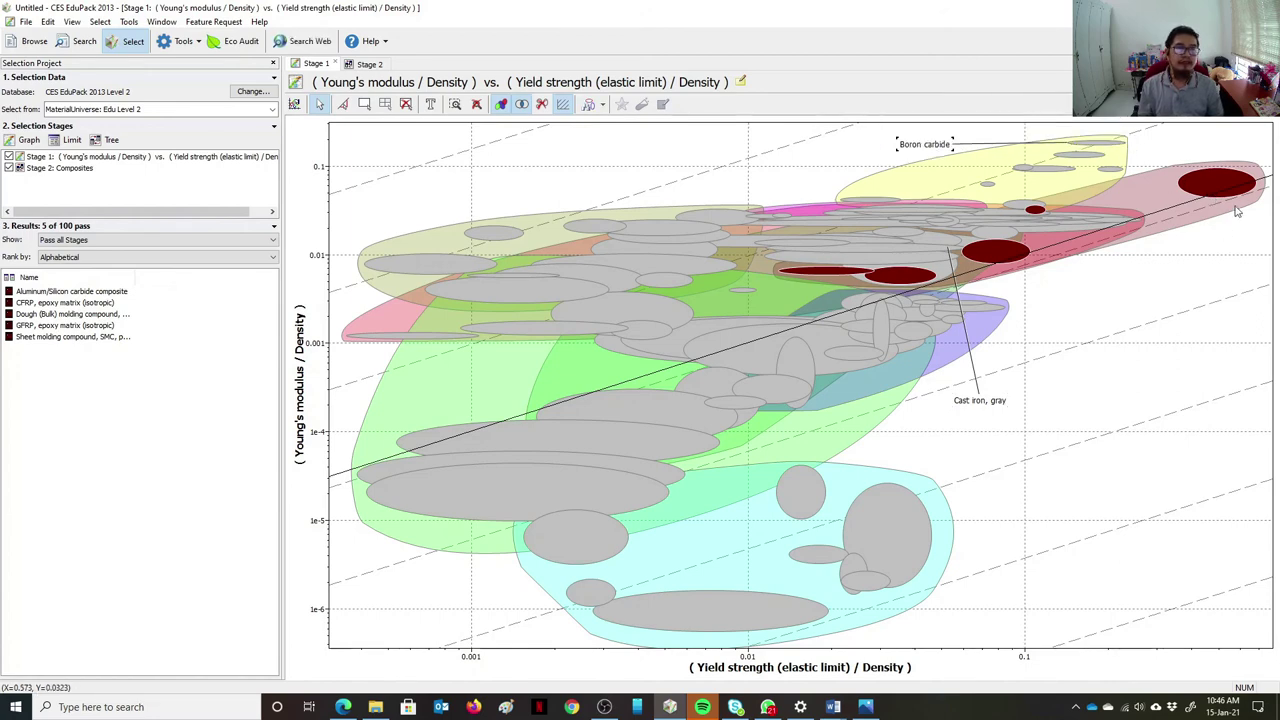
click(1208, 183)
drag(1208, 185, 1206, 278)
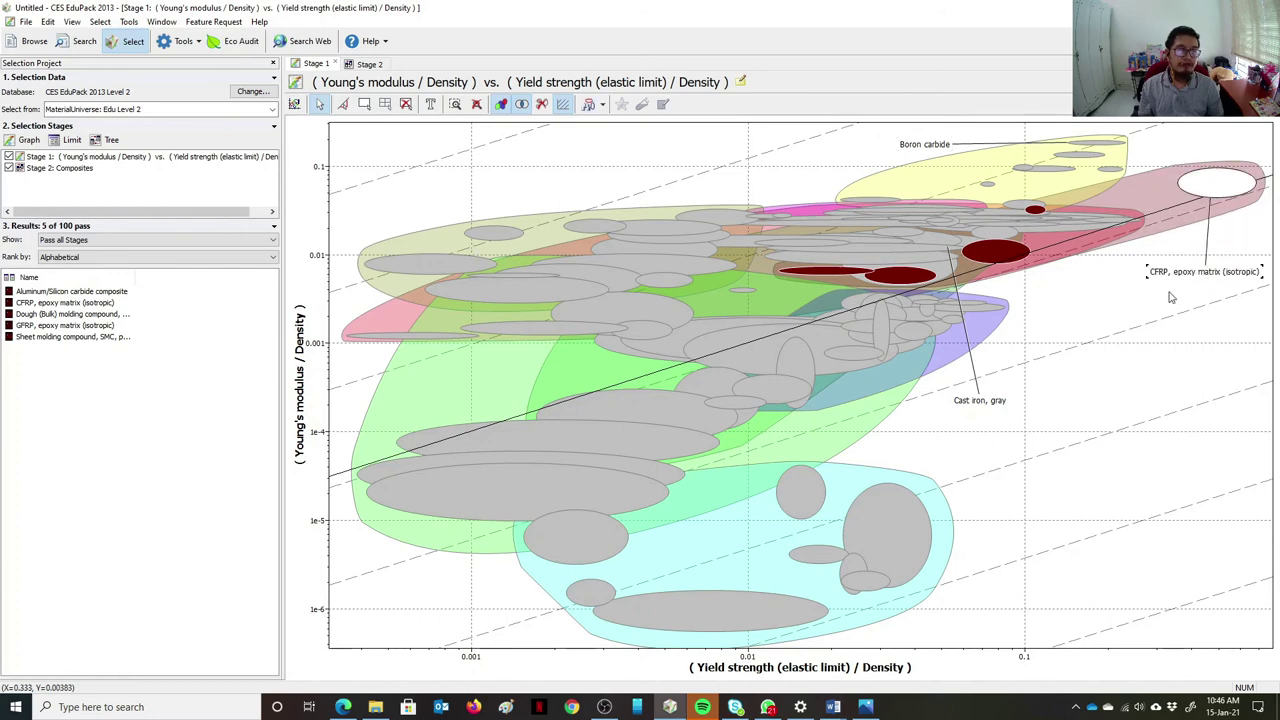
Step: Open the CFRP, epoxy matrix (isotropic) datasheet, examine its general and mechanical properties, and return to the Stage 1 chart
mouse_move(1210, 282)
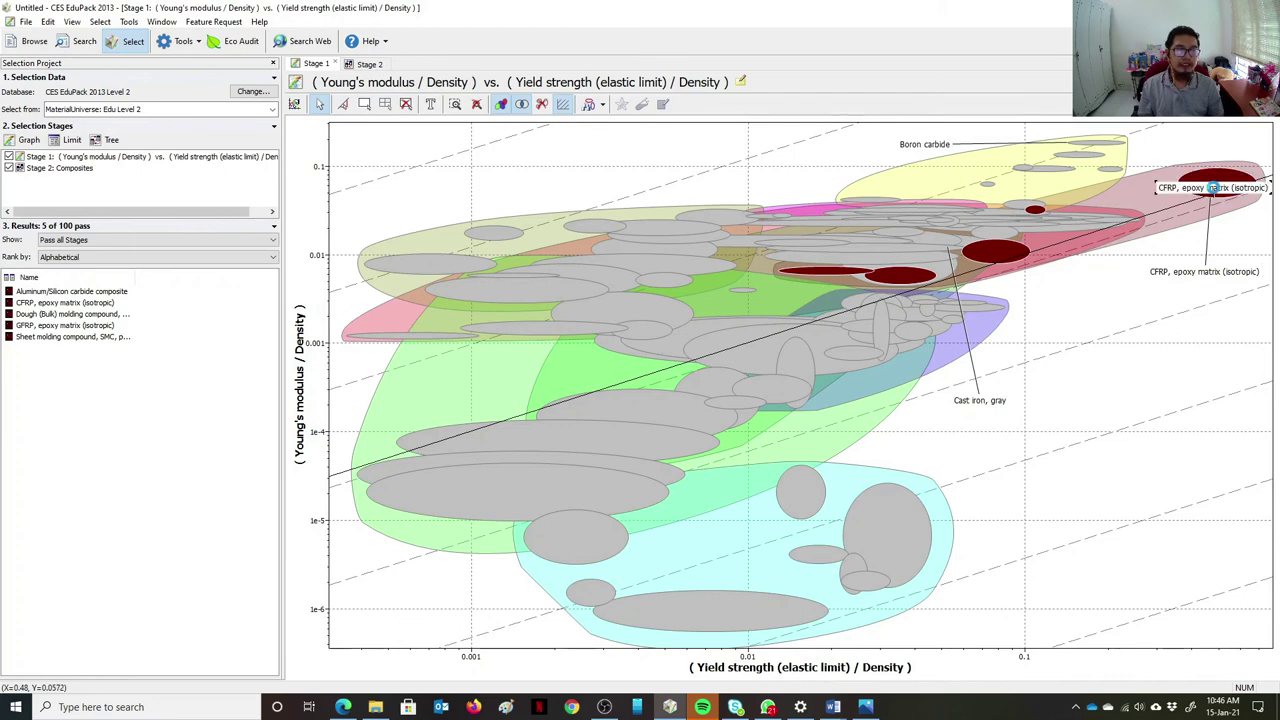
double_click(1215, 192)
scroll(662, 394, down, 5)
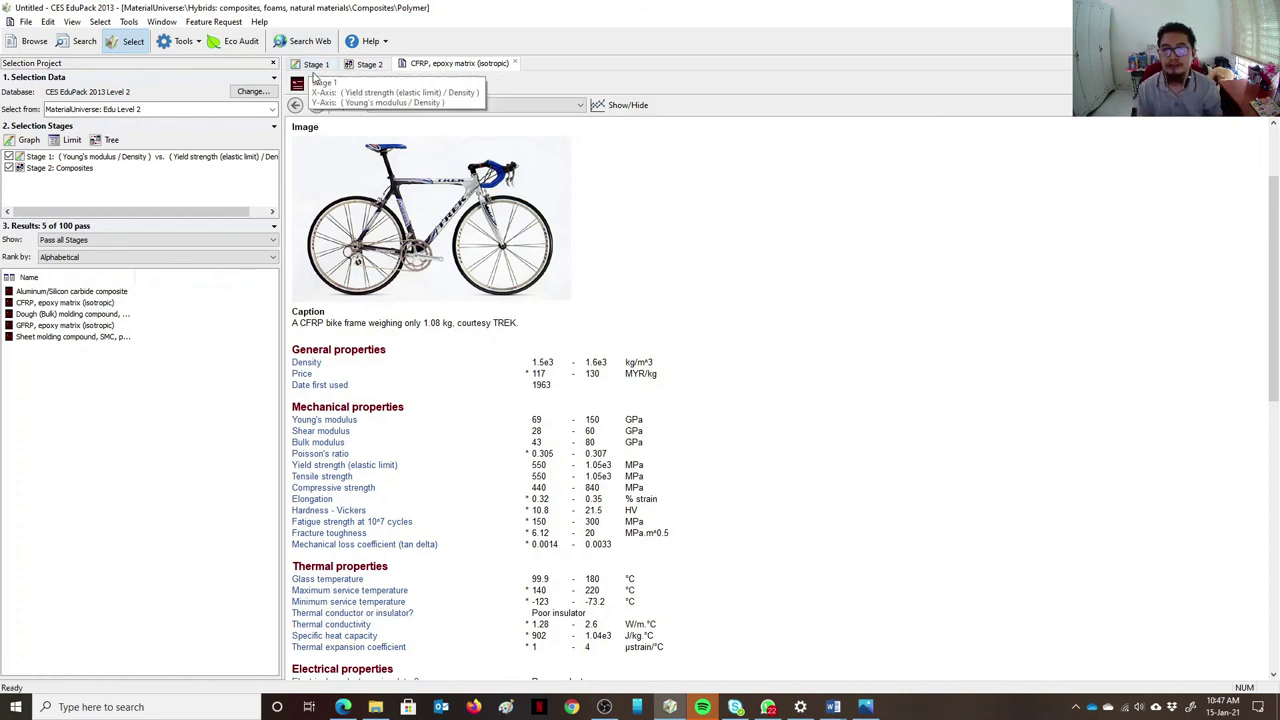
click(316, 64)
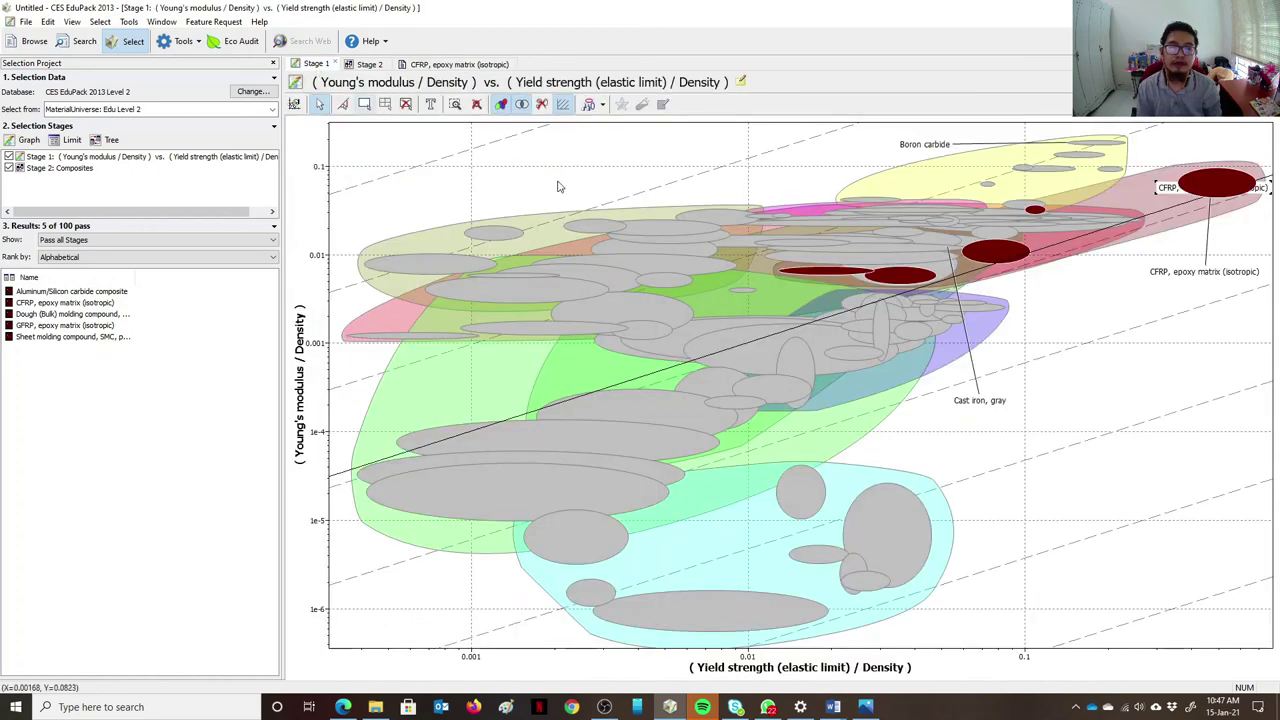
Step: Open the Brass datasheet from the chart, close it, and select the gray cast iron label
click(938, 248)
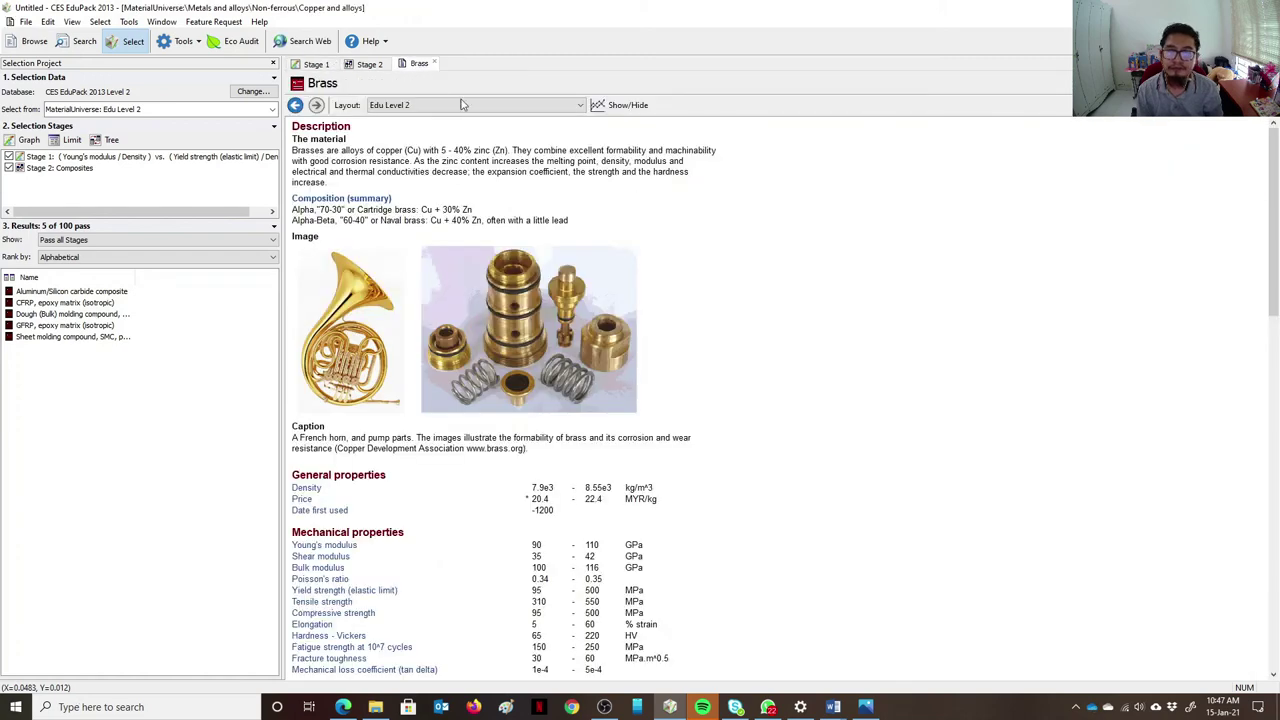
click(436, 63)
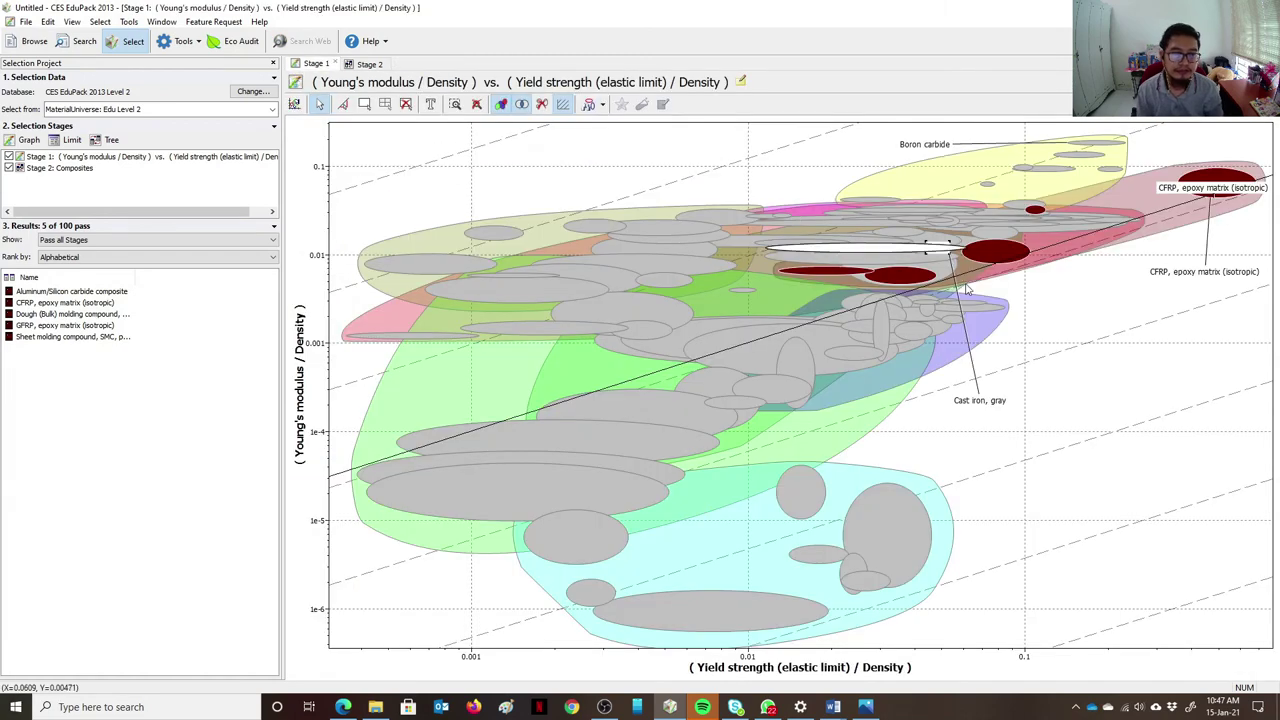
click(966, 361)
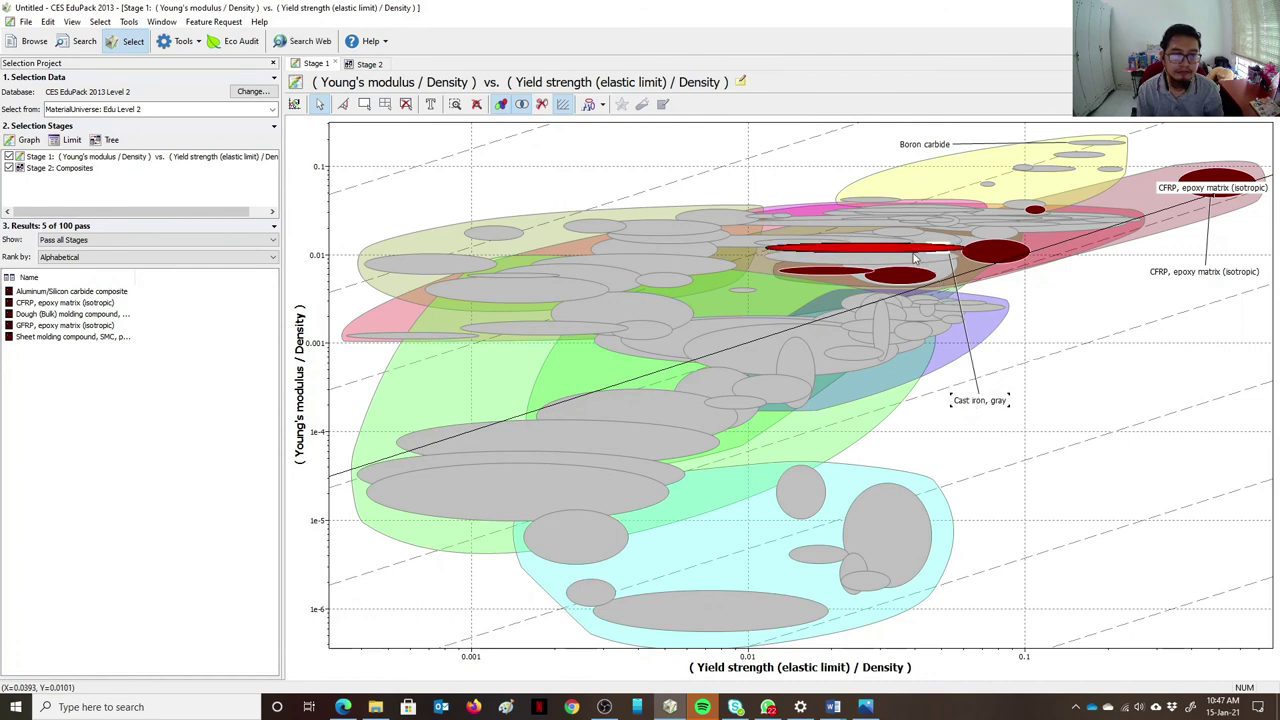
Step: Open the gray cast iron datasheet from its chart label, examine its general and mechanical properties, and return to the Stage 1 chart
mouse_move(940, 253)
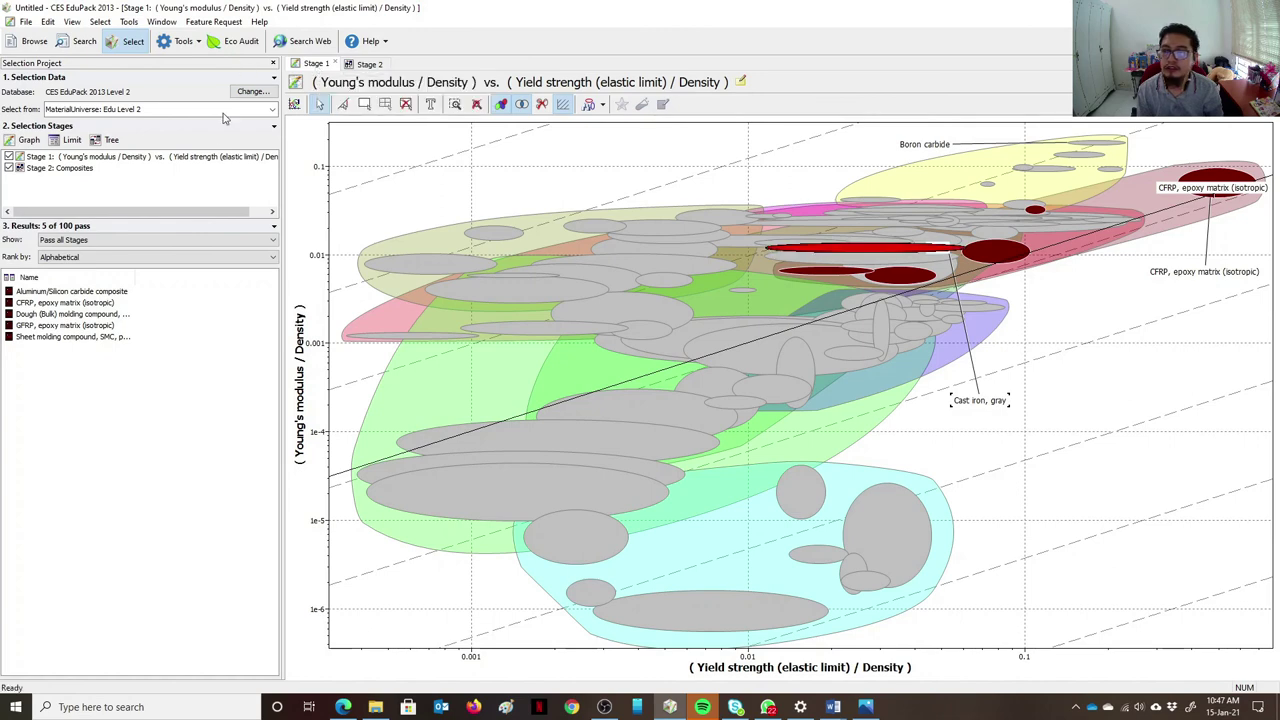
click(88, 168)
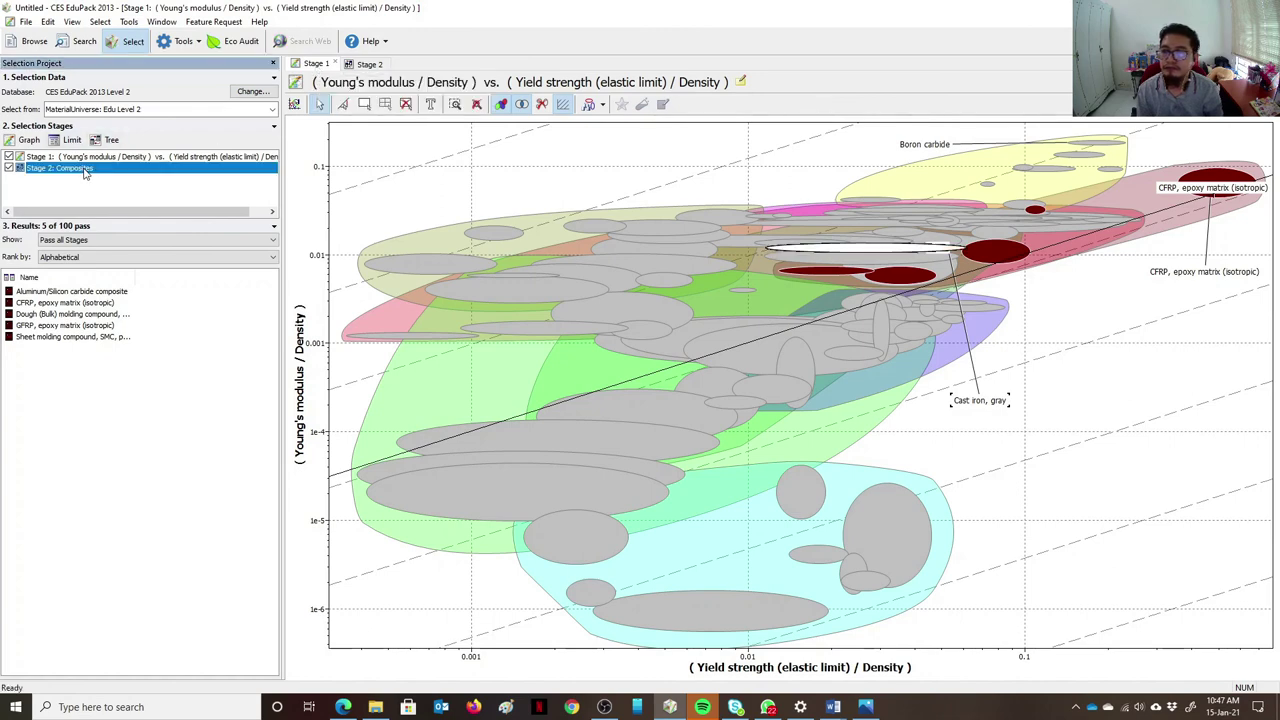
double_click(985, 407)
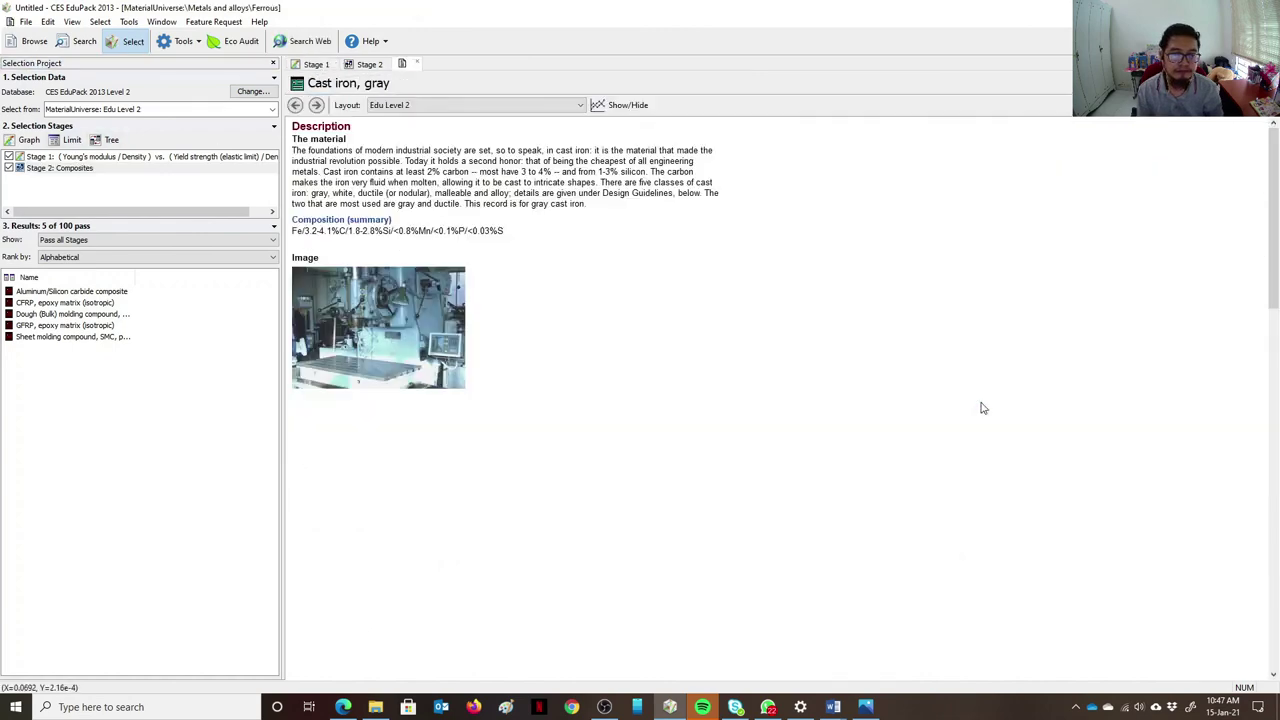
scroll(531, 280, down, 8)
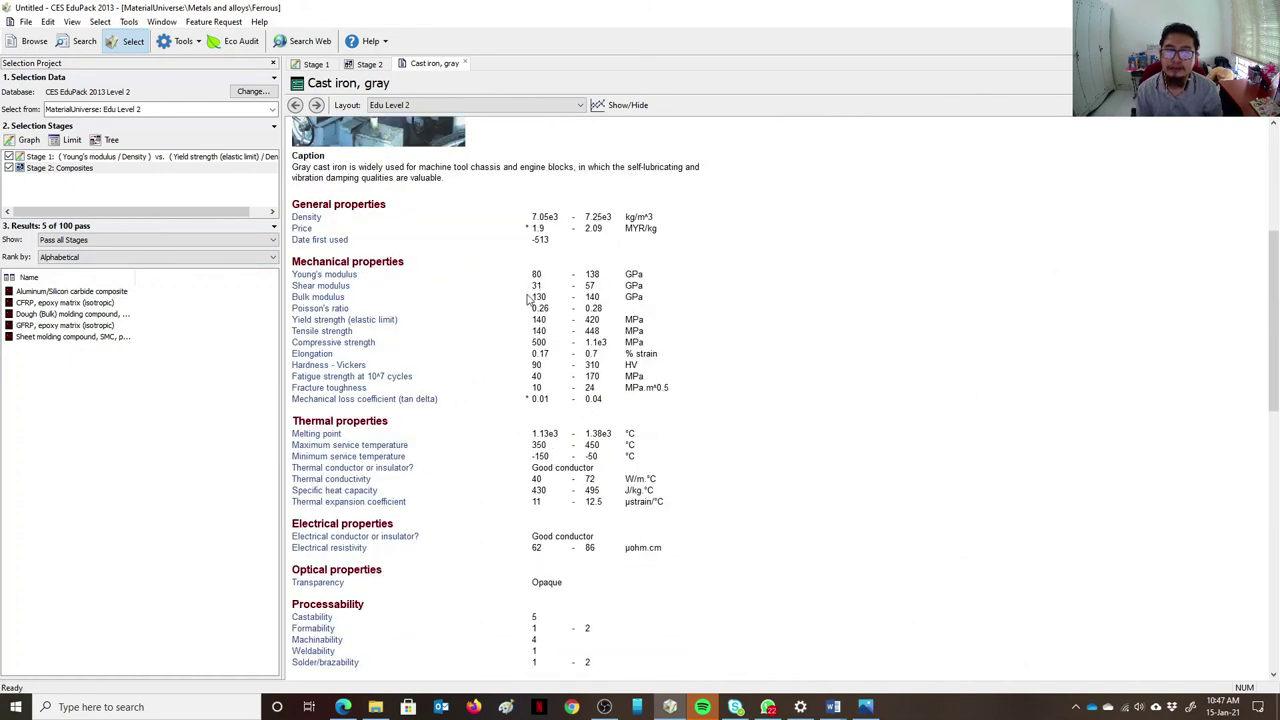
scroll(531, 300, up, 1)
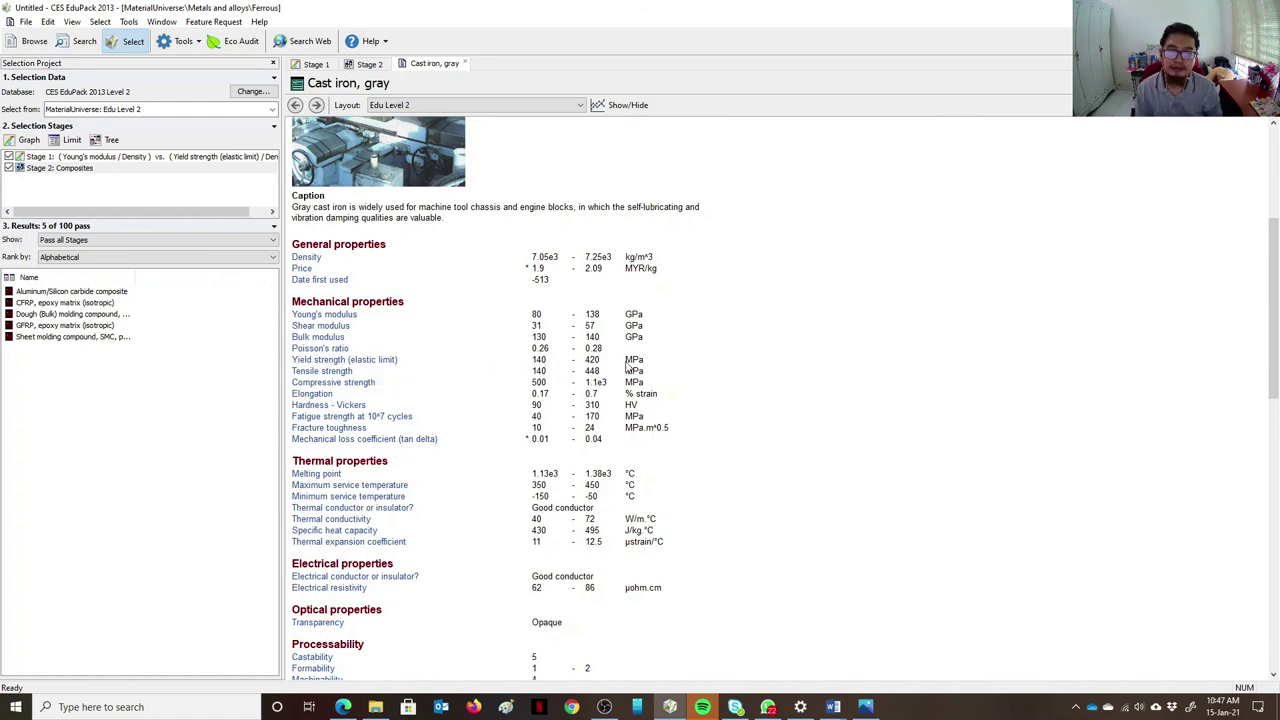
scroll(432, 352, up, 2)
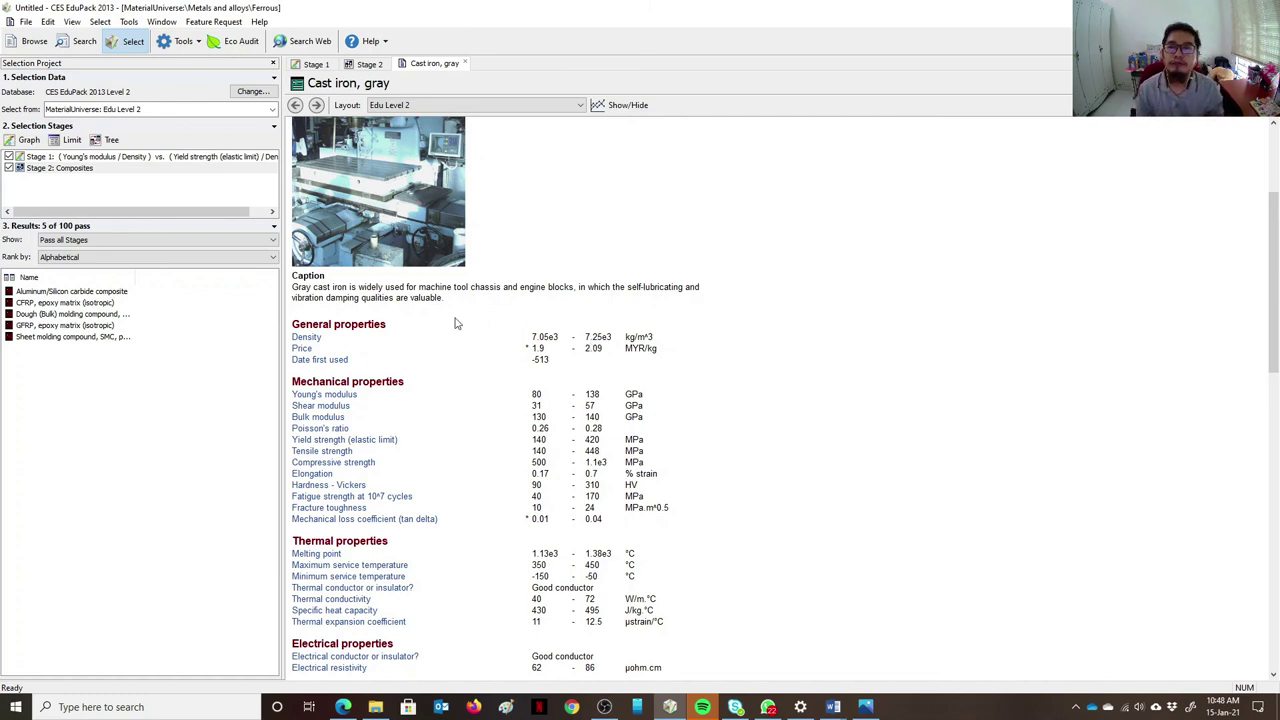
click(315, 64)
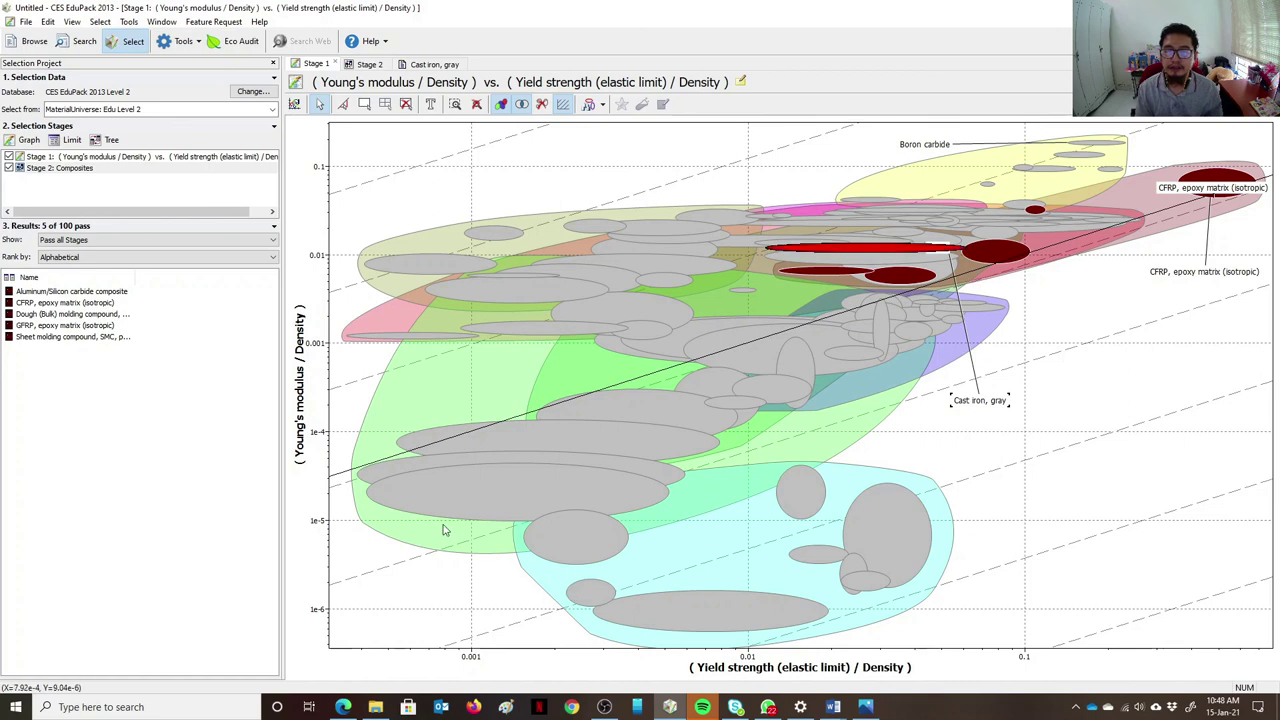
Step: Label the Flexible Polymer Foam (VLD) bubble below its envelope, and view its datasheet before returning to the Stage 1 chart
click(460, 488)
click(403, 574)
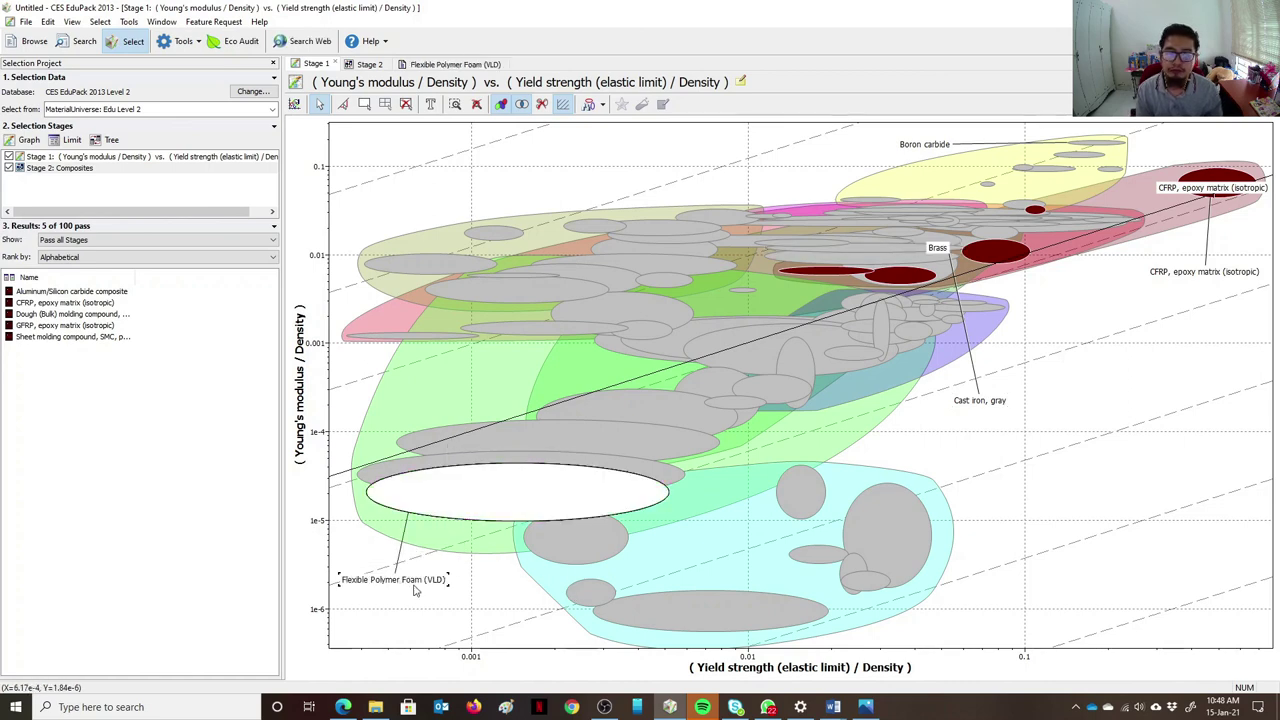
mouse_move(417, 590)
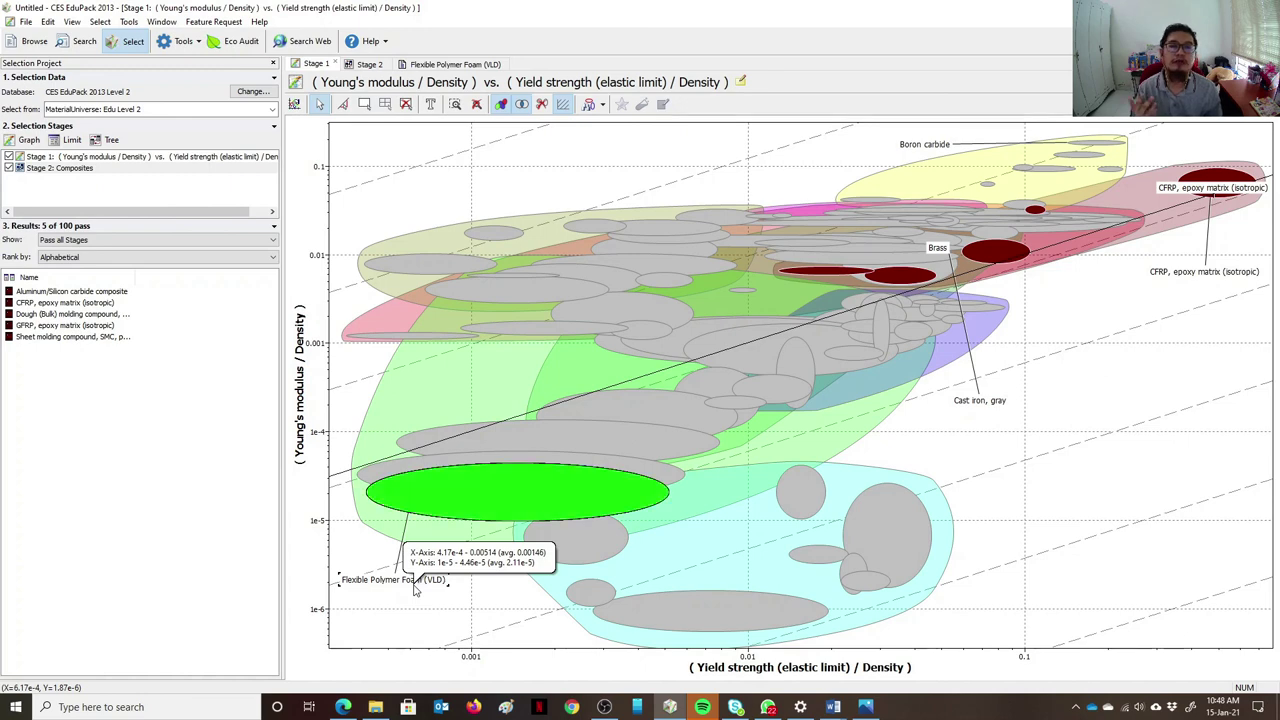
double_click(486, 506)
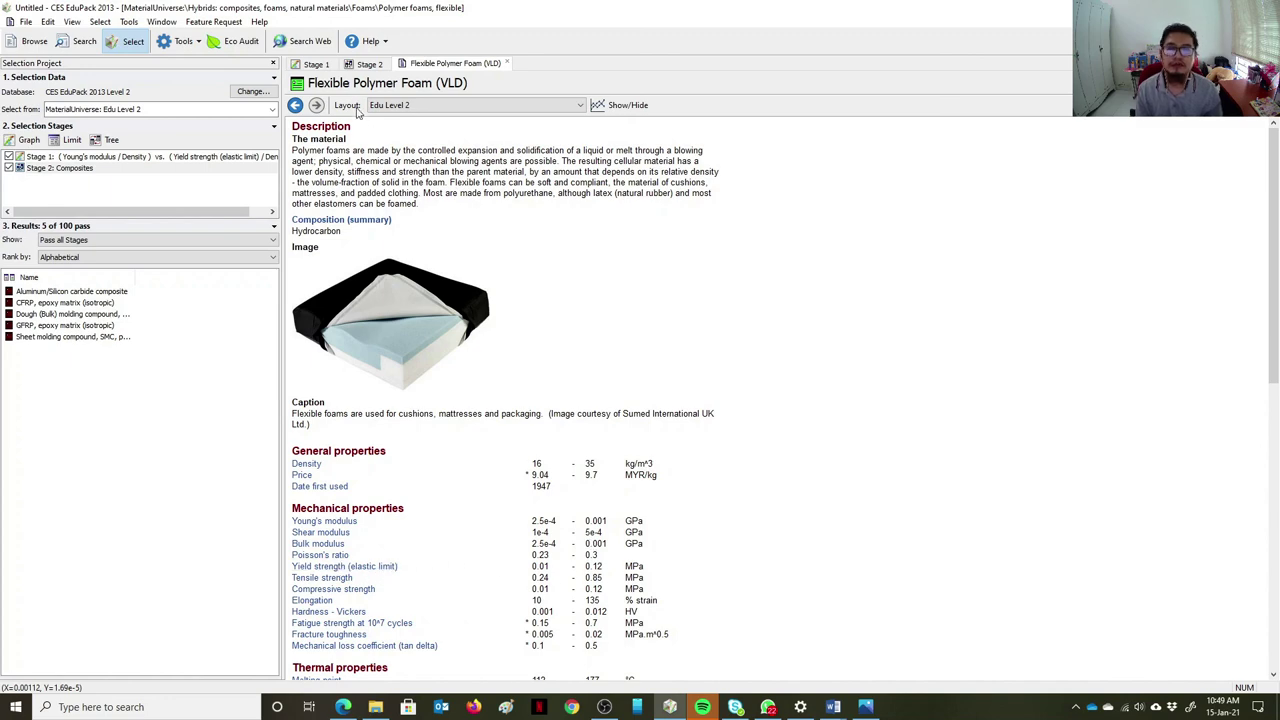
click(315, 64)
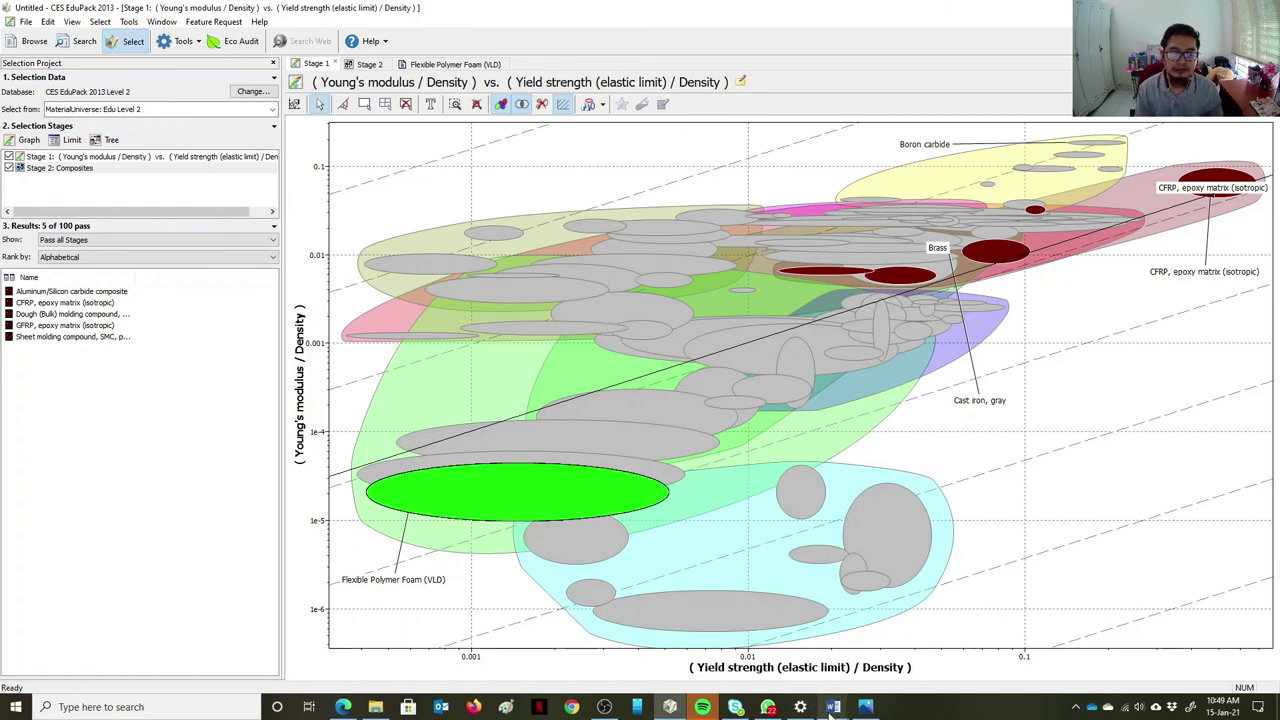
Step: Switch to the LAB 6 - MULTIPLE CONSTRAINTS document in Word to review the lab procedures
mouse_move(831, 708)
click(760, 648)
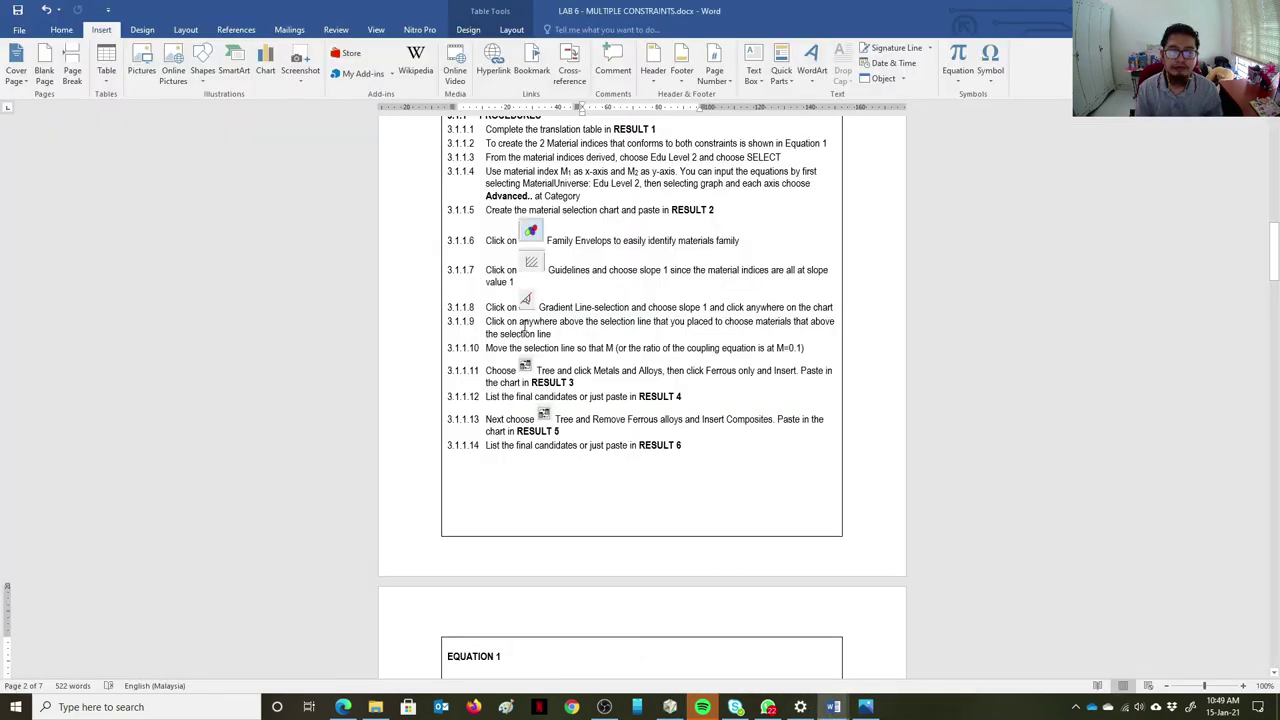